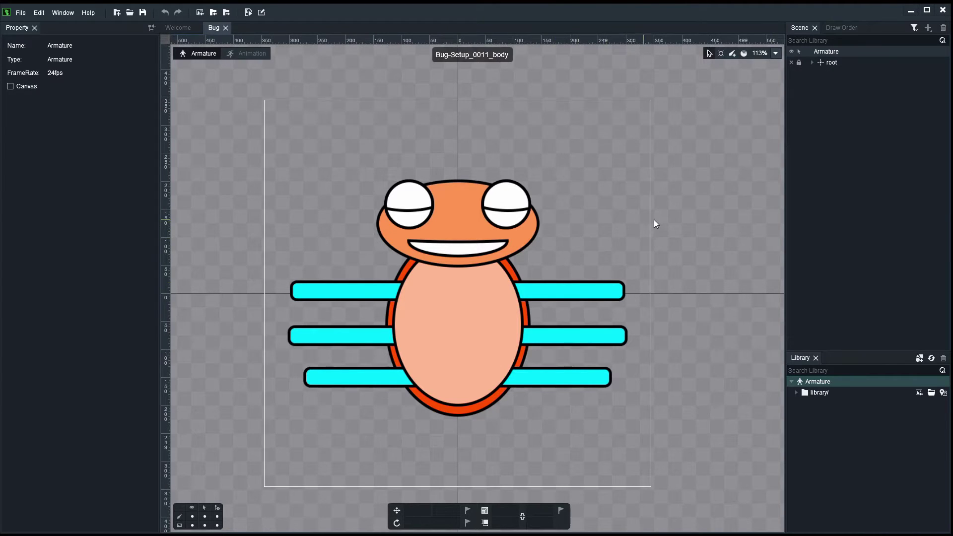
Recentre the bug, expand root in the Scene panel and hide both closed-eye images.
left_click_drag(502, 413, 532, 377)
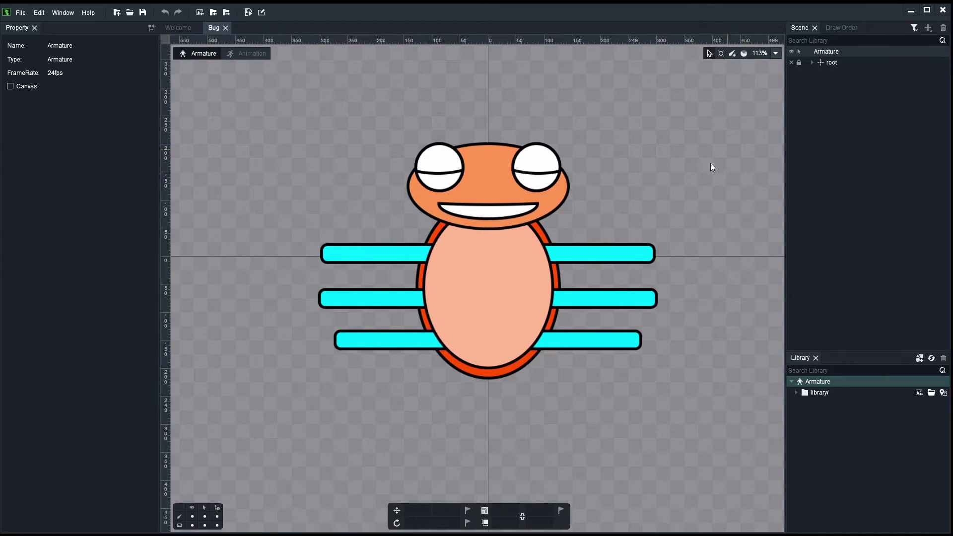
scroll(704, 203, "up", 2)
left_click_drag(701, 226, 717, 228)
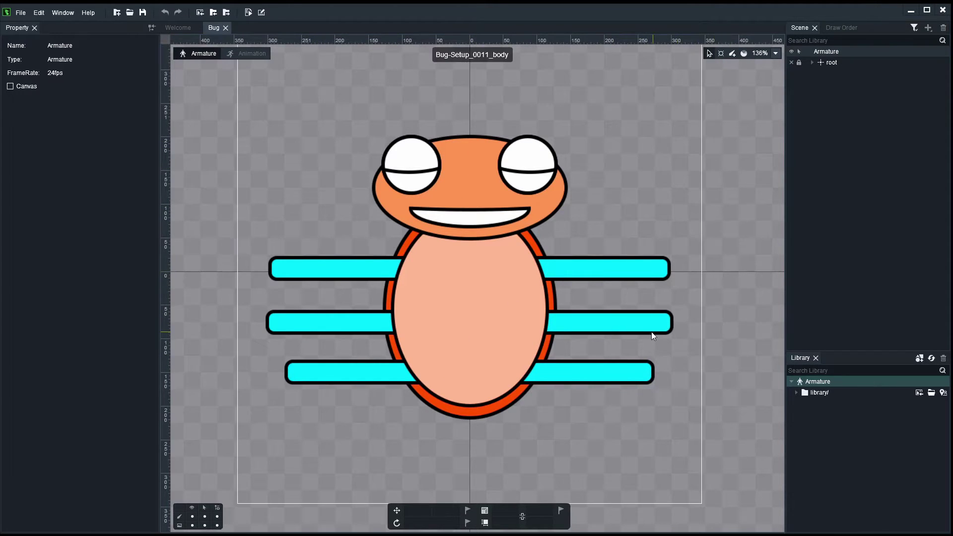
scroll(652, 332, "down", 3)
scroll(601, 315, "up", 1)
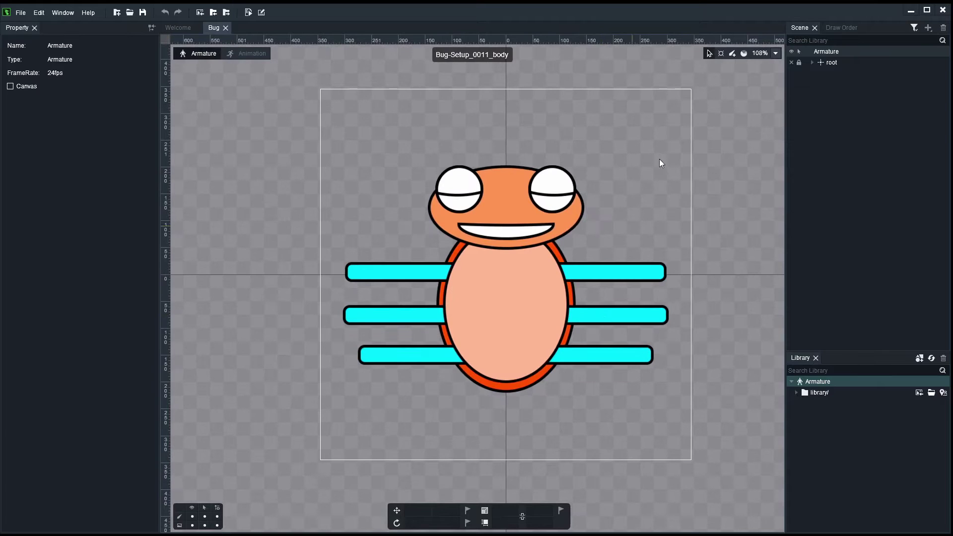
left_click(813, 62)
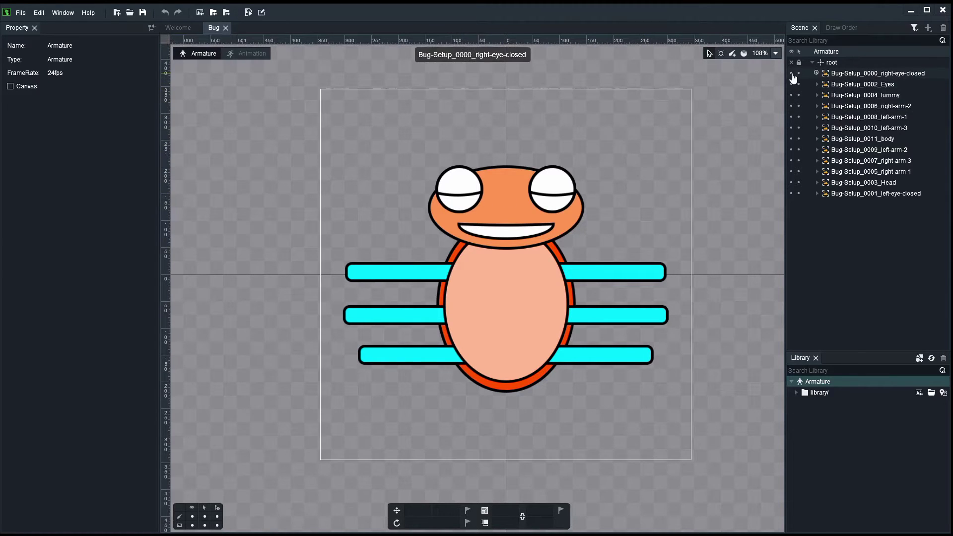
left_click(793, 73)
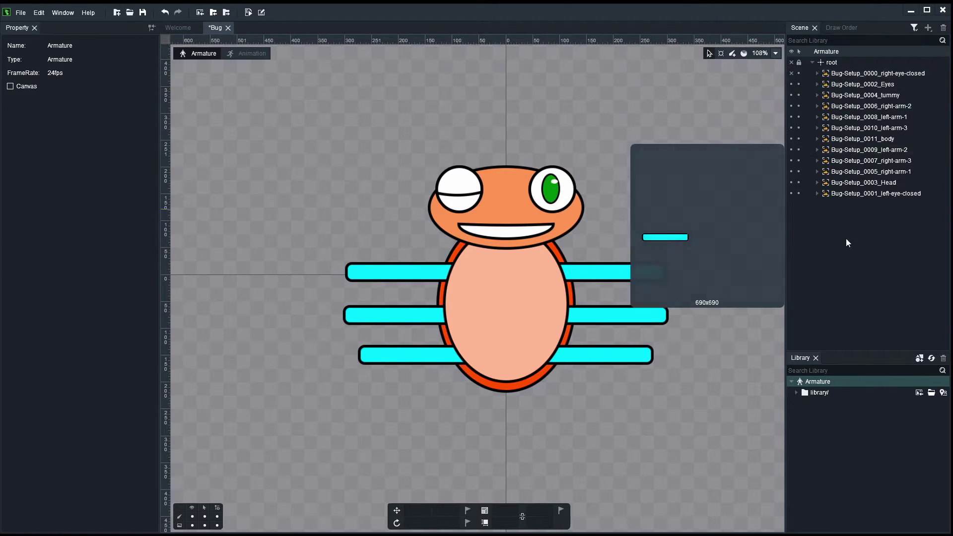
left_click(792, 194)
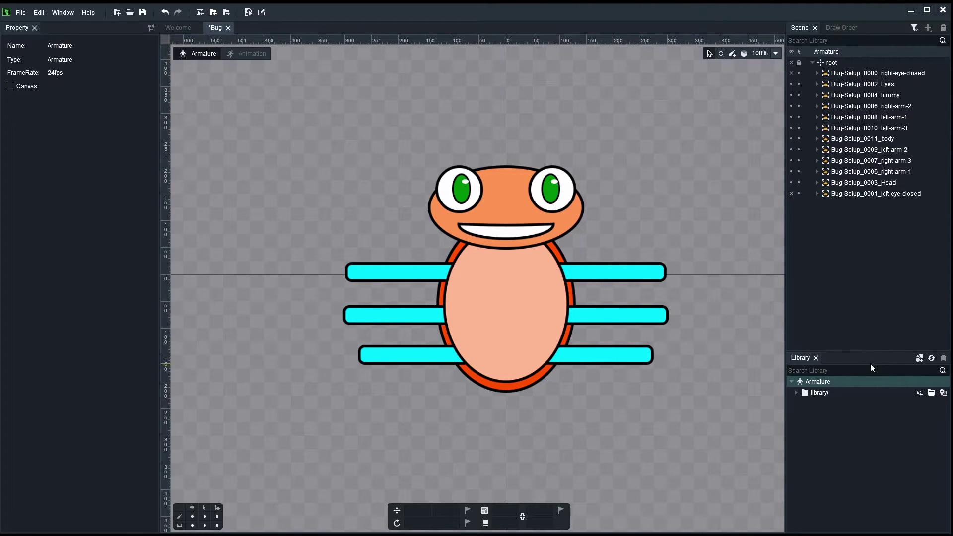
Hide the tummy image so the plain orange-red body shows.
left_click_drag(871, 350, 872, 420)
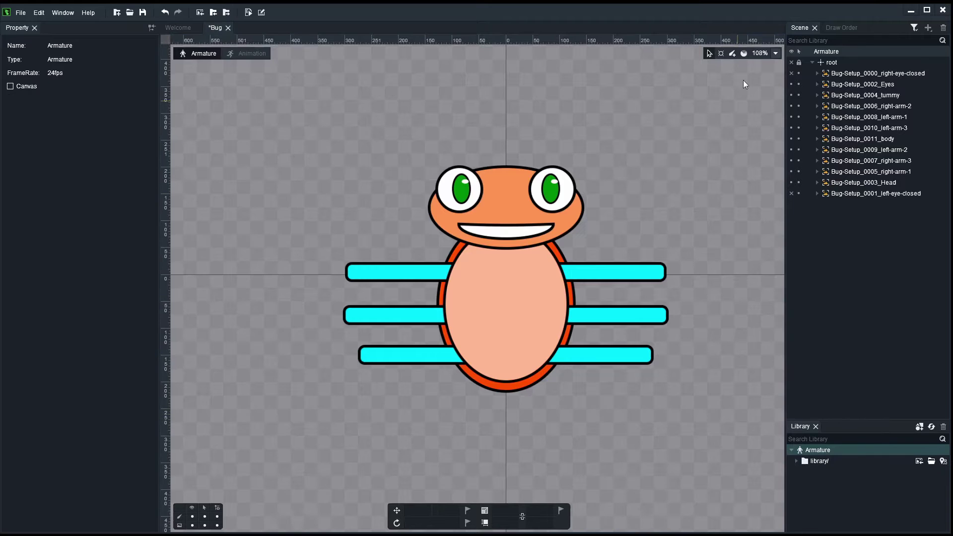
left_click(731, 52)
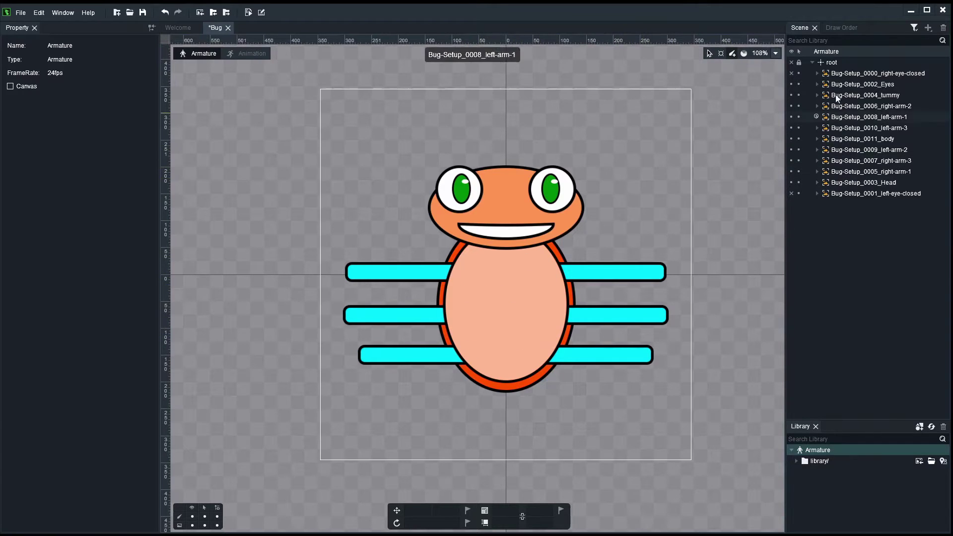
left_click(791, 94)
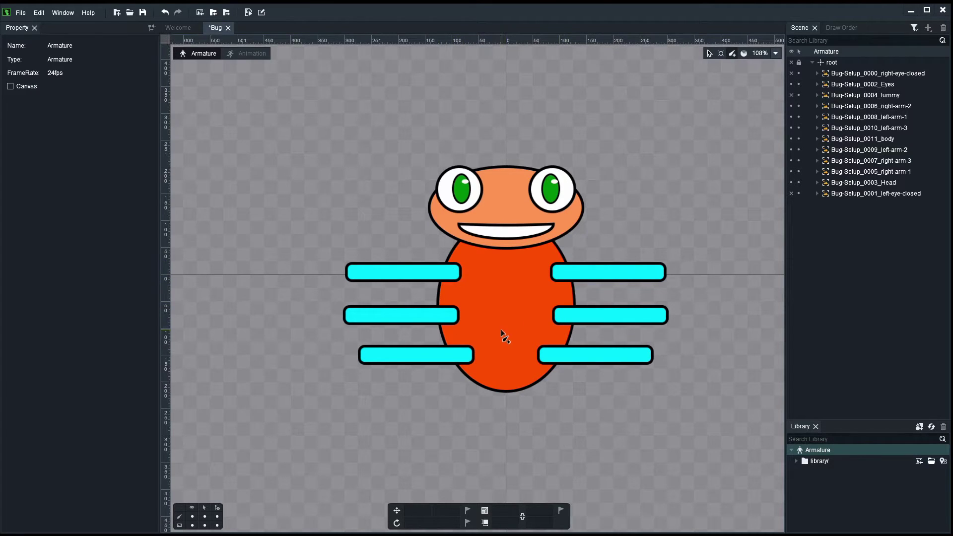
left_click_drag(645, 196, 646, 192)
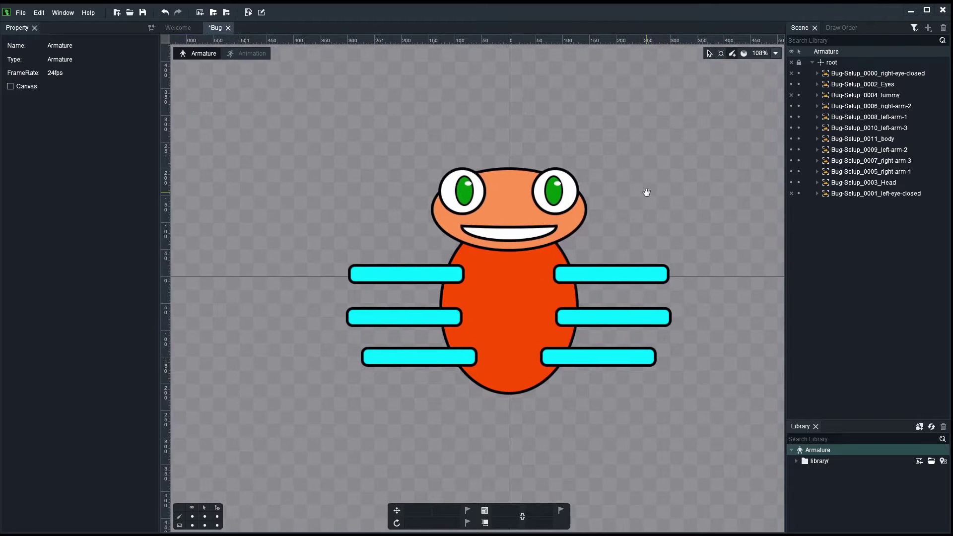
Tick 'Bone auto bind image' on the General page of File > Preference and finish.
left_click(19, 14)
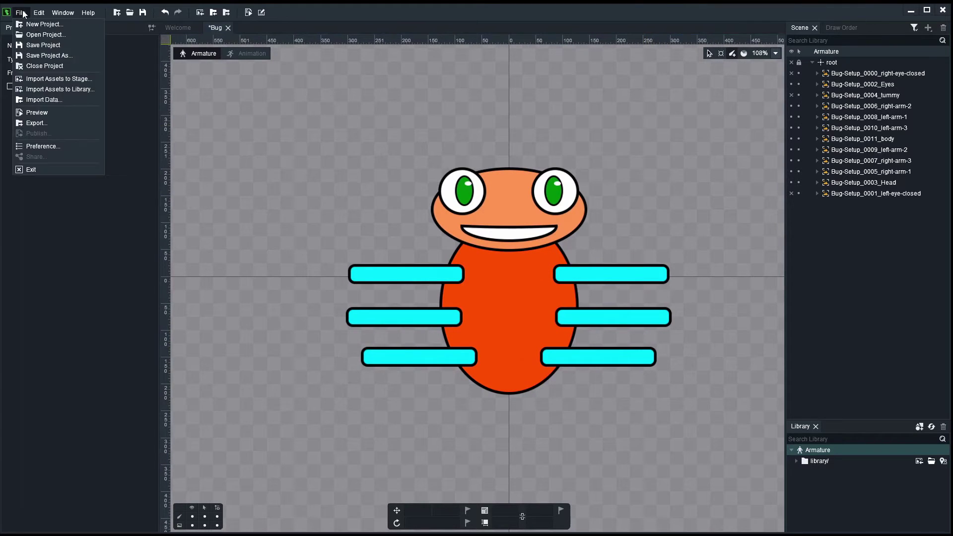
left_click(45, 147)
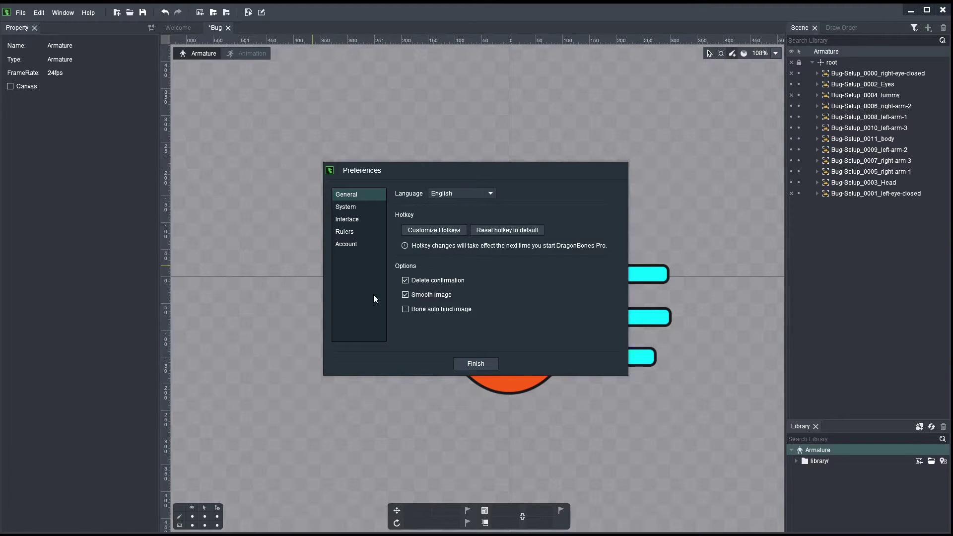
mouse_move(435, 309)
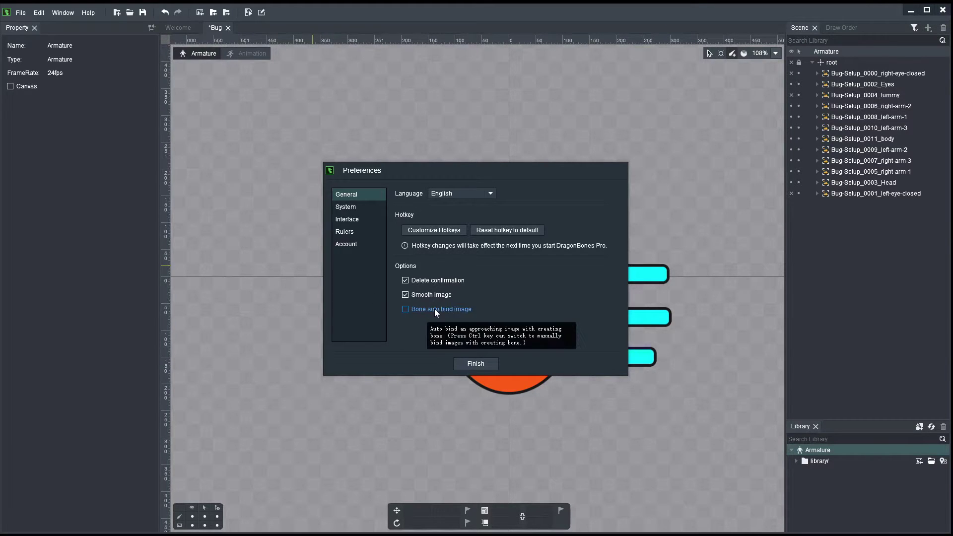
left_click(406, 308)
left_click(469, 362)
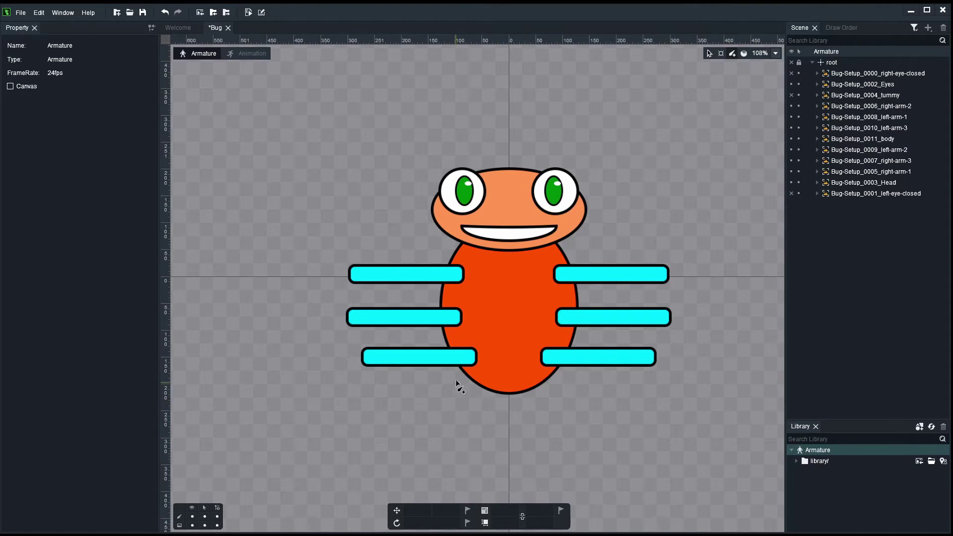
Draw a test bone along the lower-left arm and rotate it to see the body image follow.
left_click_drag(466, 358, 346, 361)
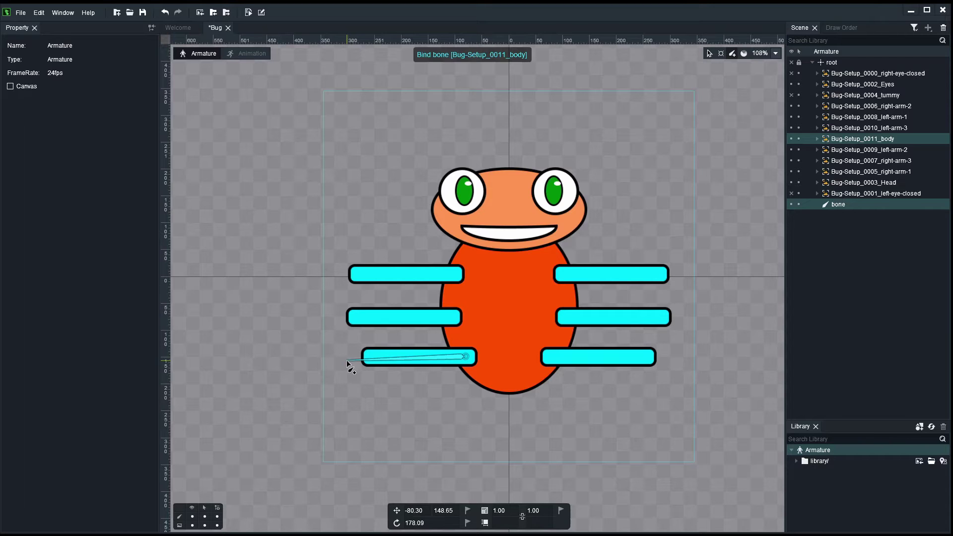
left_click_drag(347, 362, 346, 358)
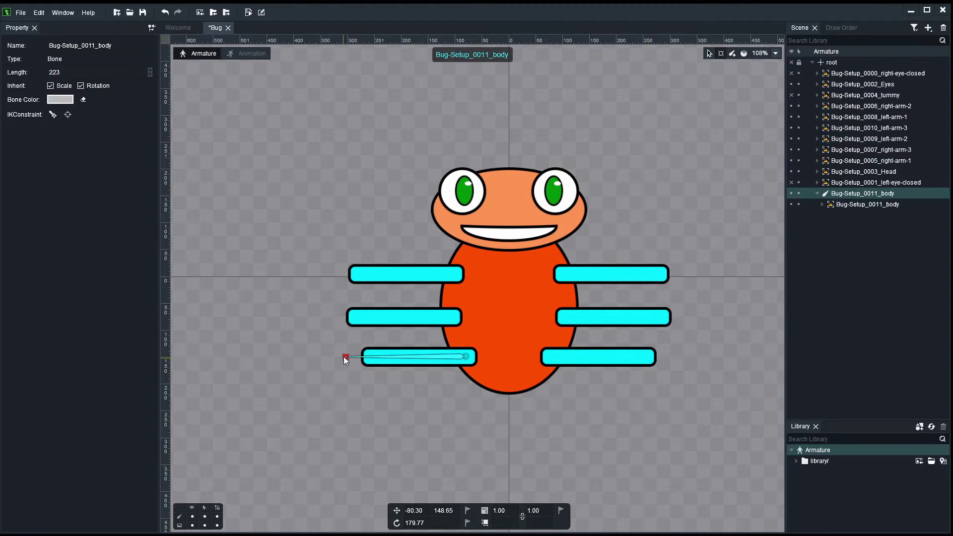
left_click_drag(345, 358, 374, 353)
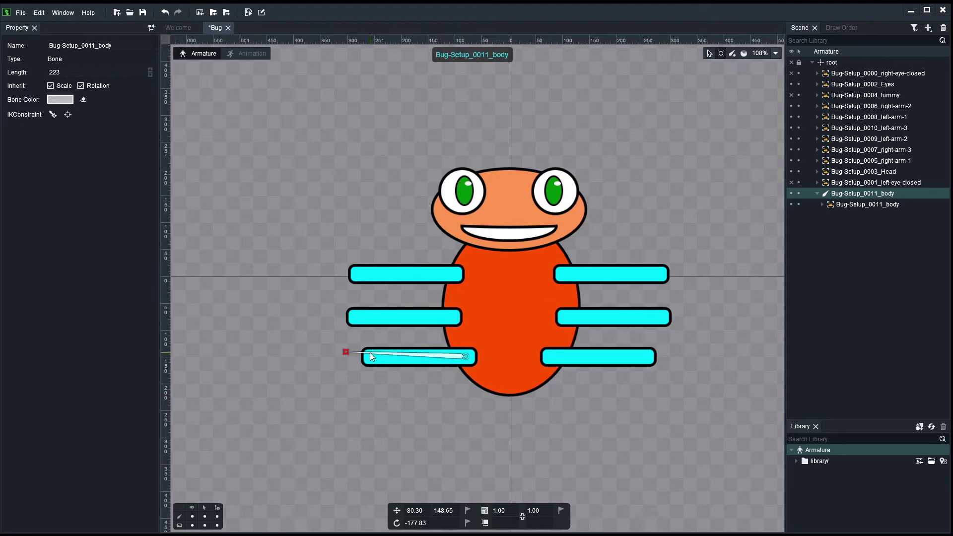
left_click(342, 247)
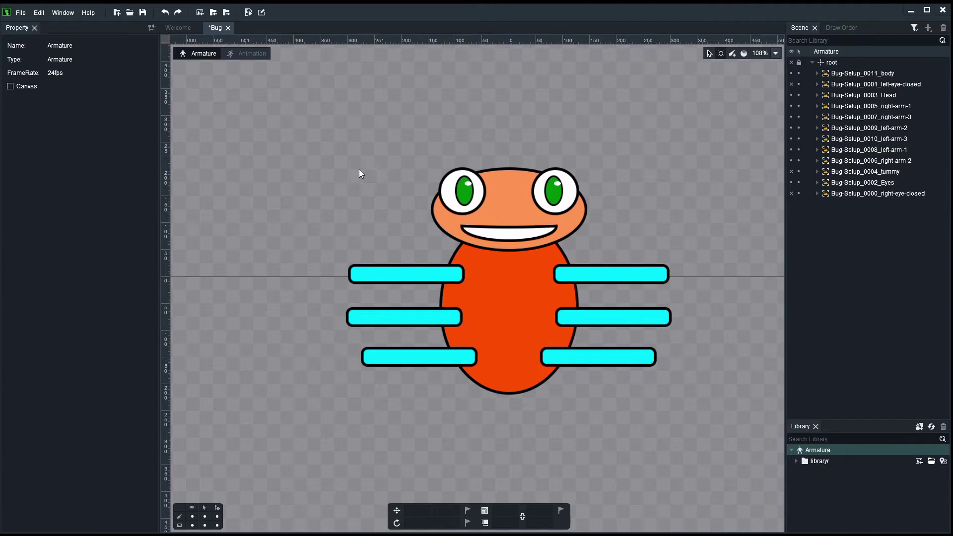
Untick 'Bone auto bind image' in the Preferences and click Finish.
left_click(21, 12)
left_click(49, 145)
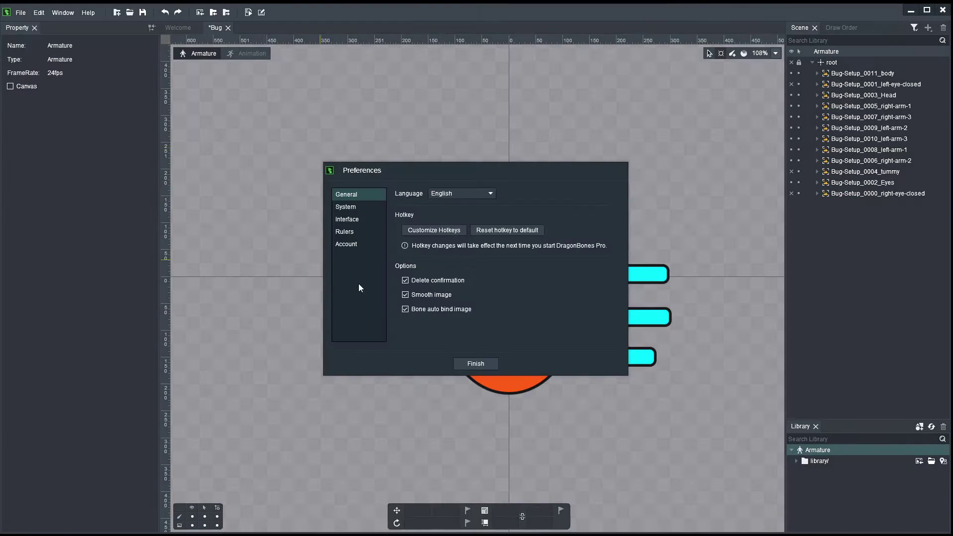
left_click(405, 309)
left_click(468, 365)
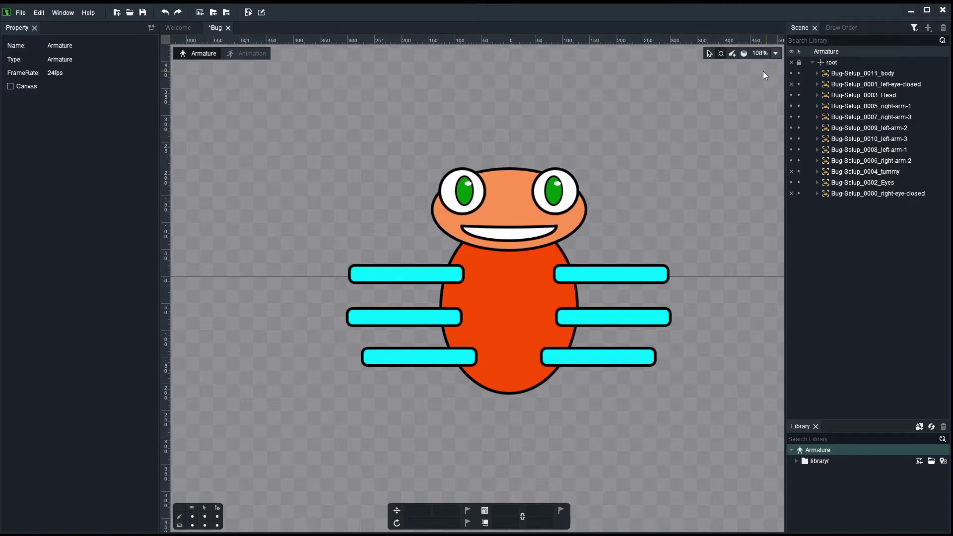
Reopen the Preferences to confirm the setting, then reselect the Create Bone tool.
left_click(38, 14)
mouse_move(20, 12)
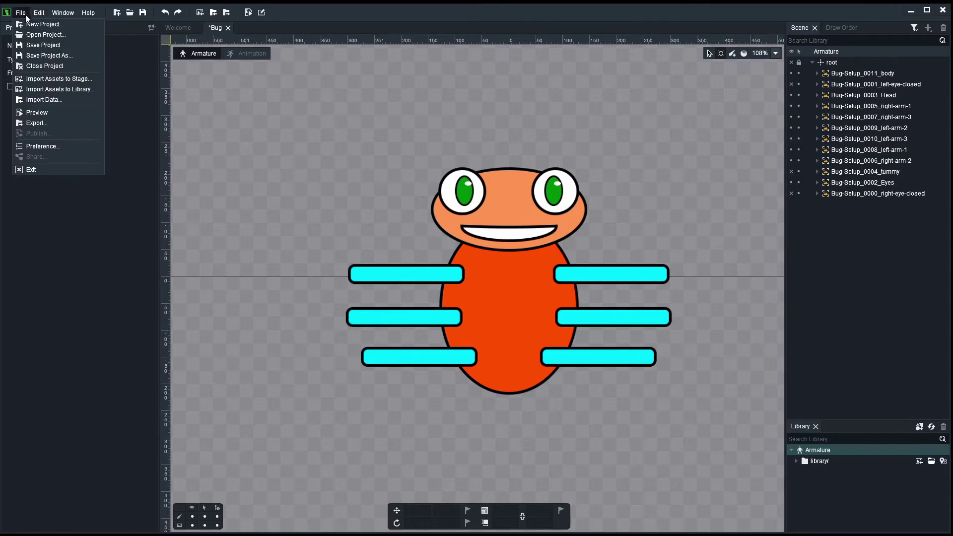
left_click(44, 146)
left_click(471, 362)
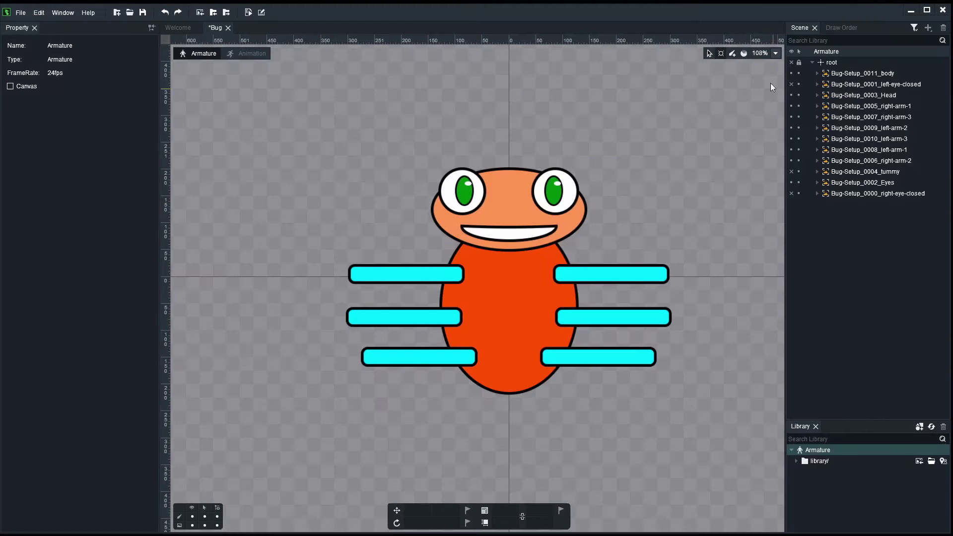
left_click(732, 53)
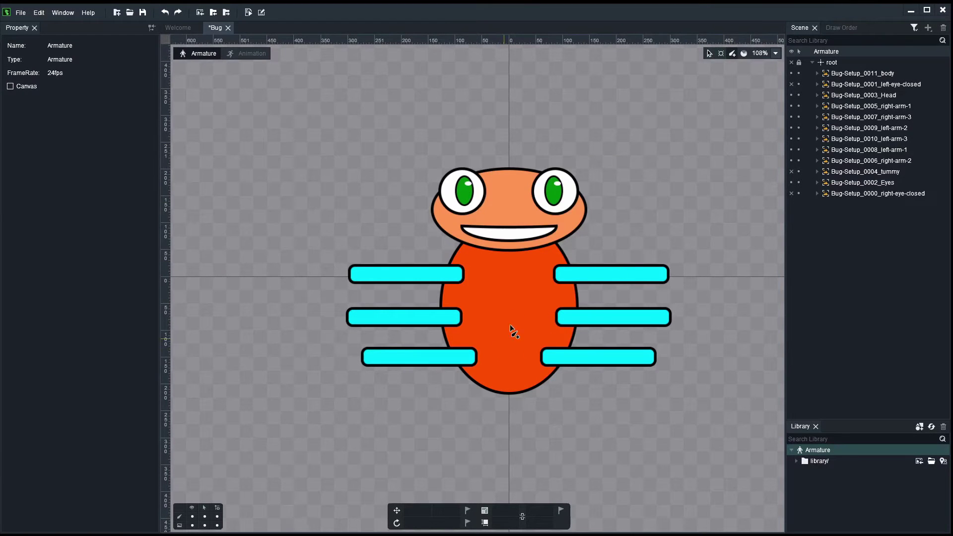
Zoom in, draw a bone from the lower body to under the head, then child bone1 into the head.
scroll(511, 322, "up", 1)
scroll(511, 322, "up", 4)
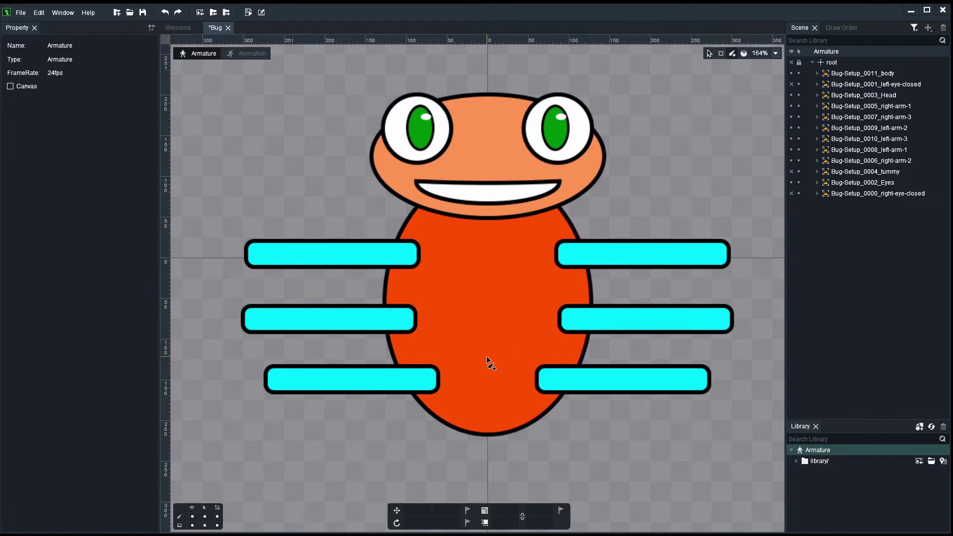
left_click_drag(487, 357, 487, 210)
left_click_drag(515, 240, 516, 278)
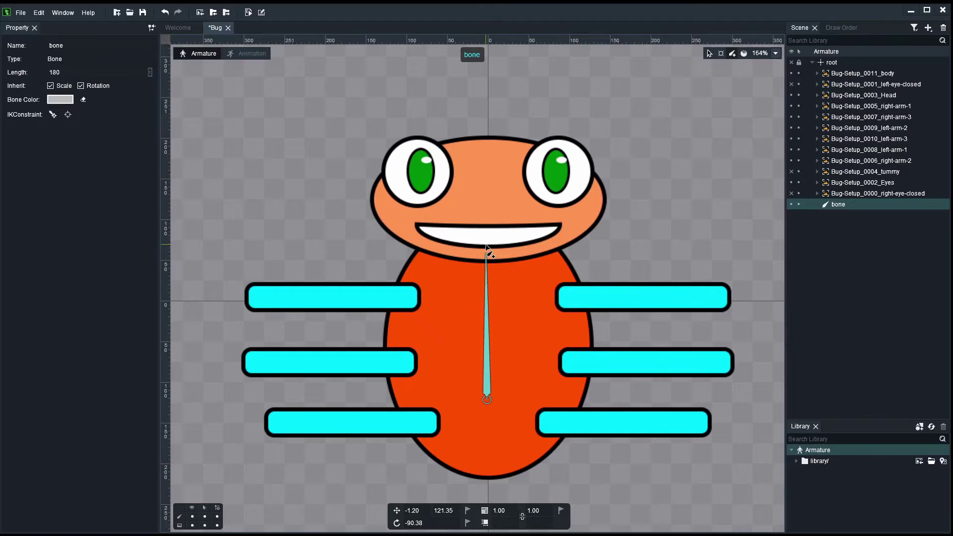
left_click_drag(486, 247, 487, 106)
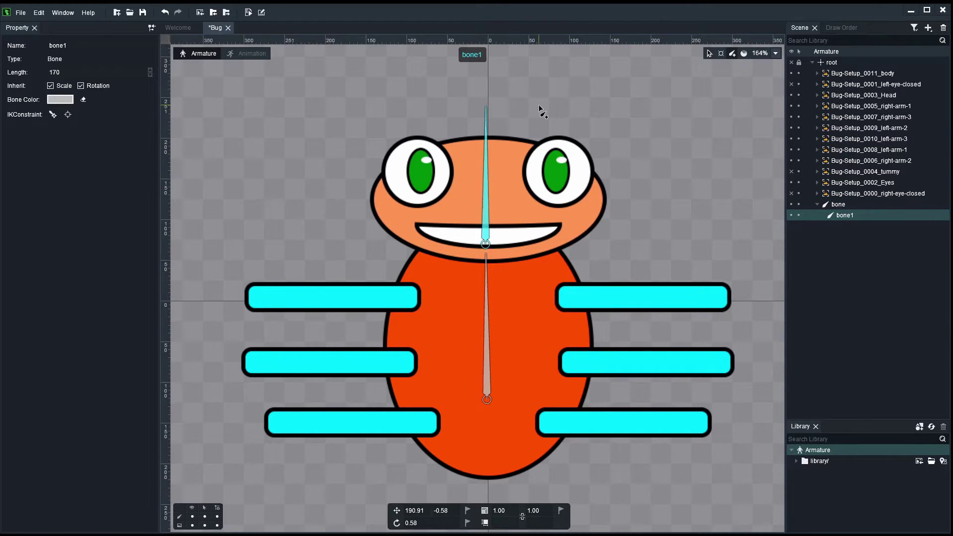
left_click(541, 110)
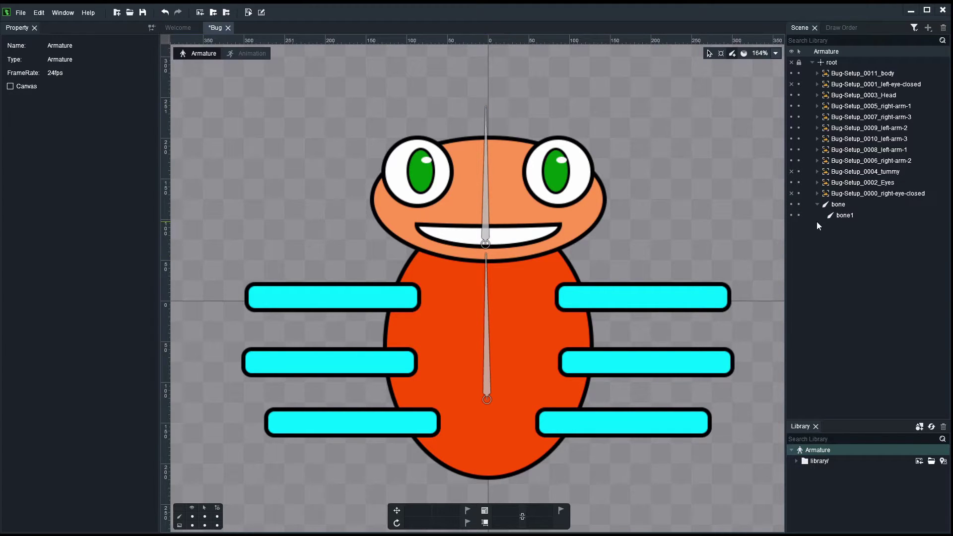
Undo the misplaced bone2 and redraw it leftward from the lower-left arm's inner end, 227 long.
left_click_drag(618, 243, 642, 229)
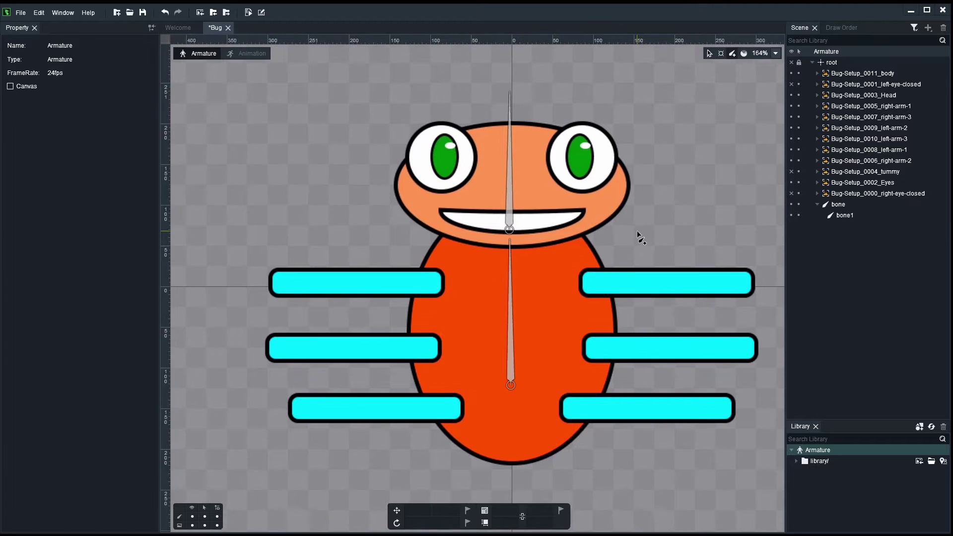
right_click(707, 109)
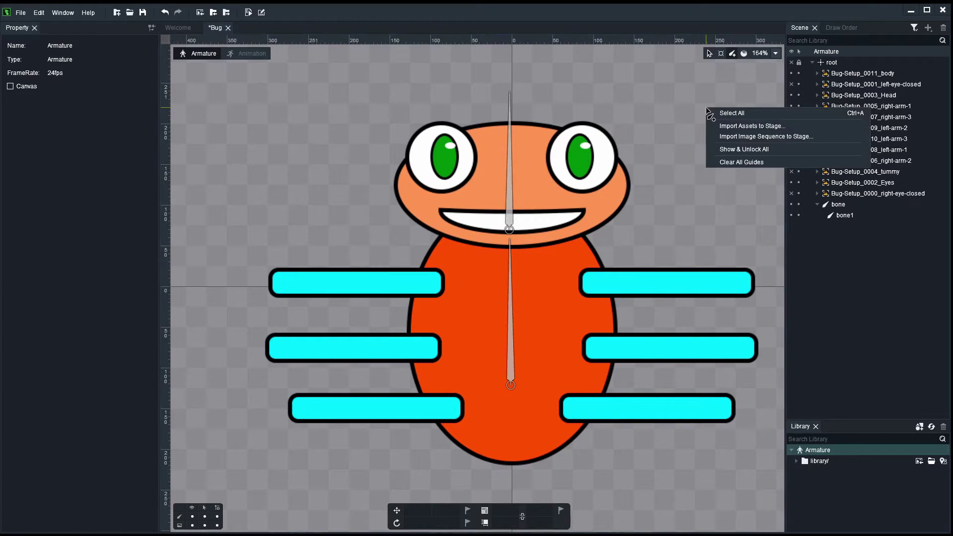
right_click(691, 90)
left_click(630, 137)
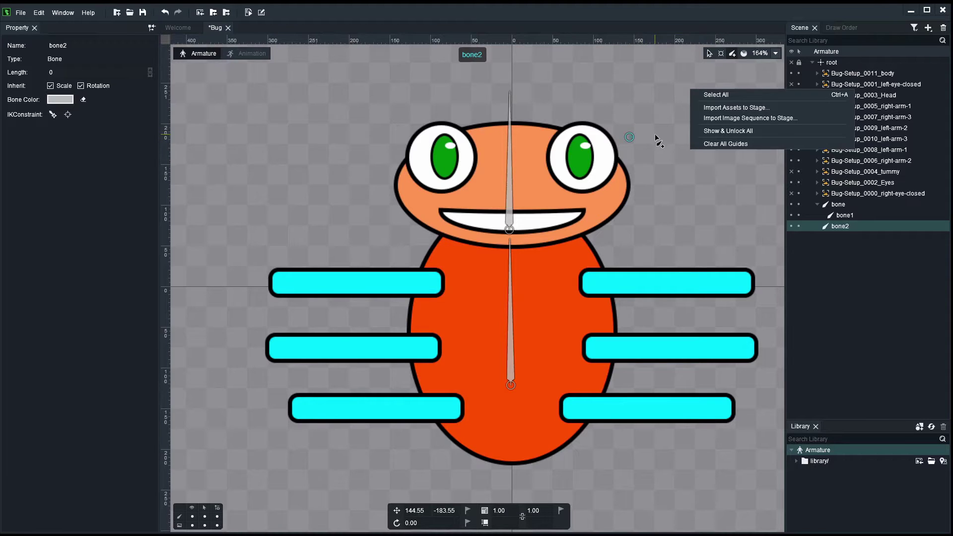
key("ctrl+z")
key("Escape")
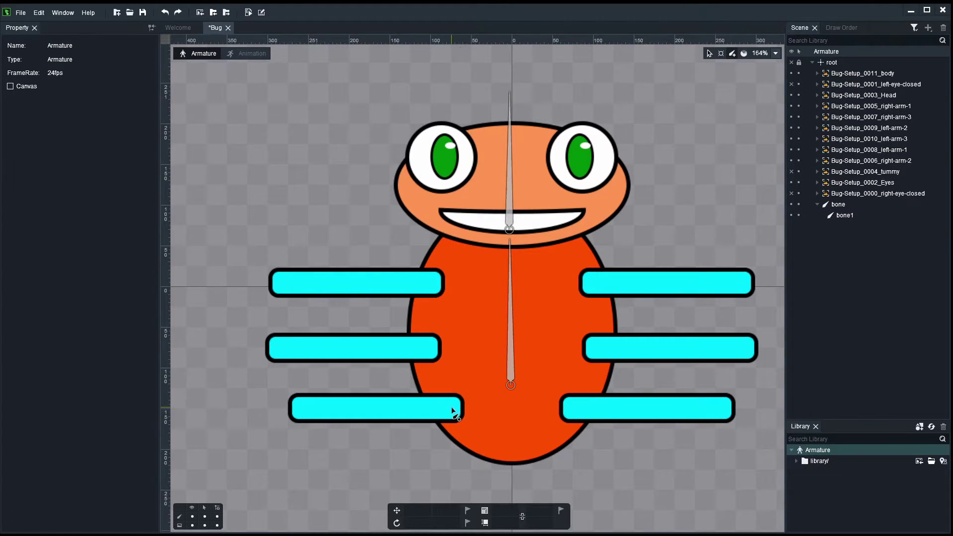
left_click_drag(452, 409, 267, 409)
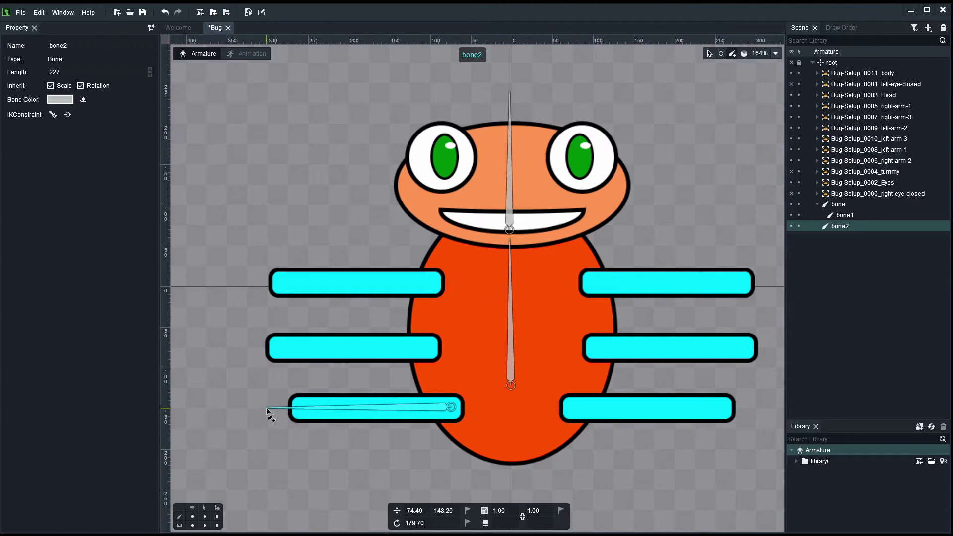
left_click(214, 370)
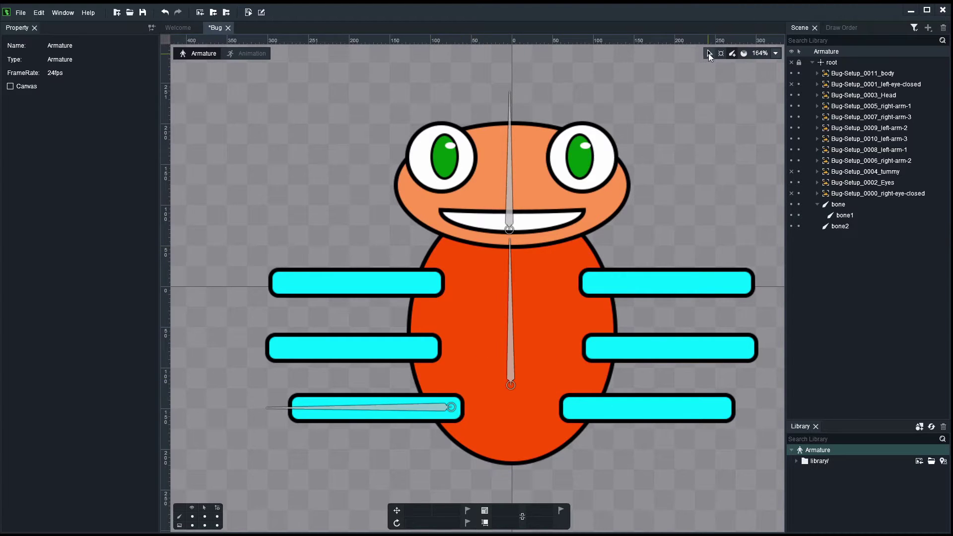
Make bone2 a child of the body bone by dragging it onto 'bone' in the Scene tree.
left_click(433, 409)
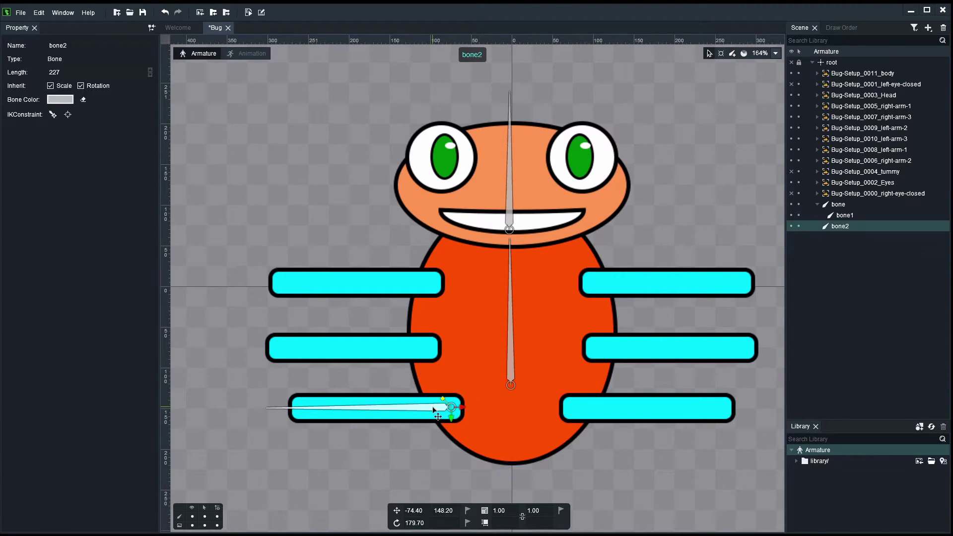
right_click(434, 410)
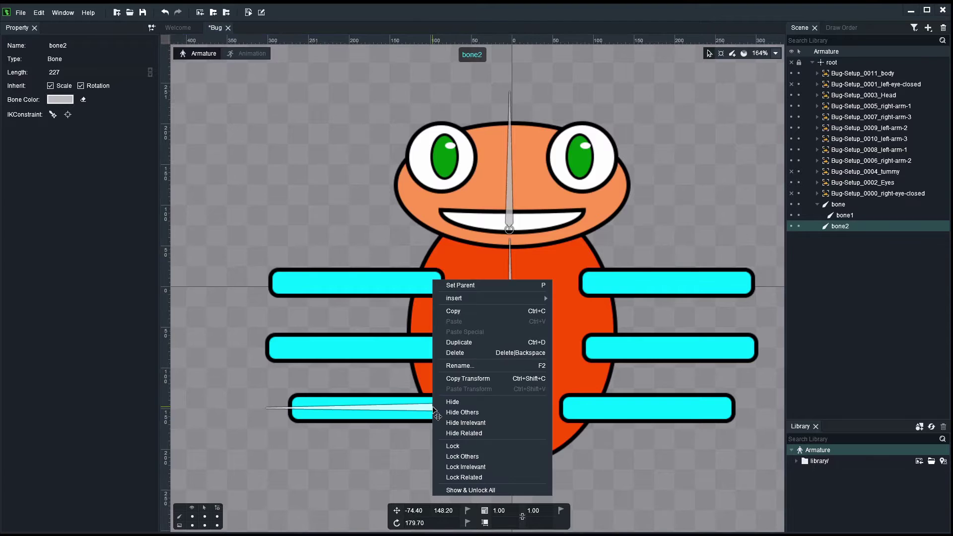
left_click(457, 285)
left_click(511, 354)
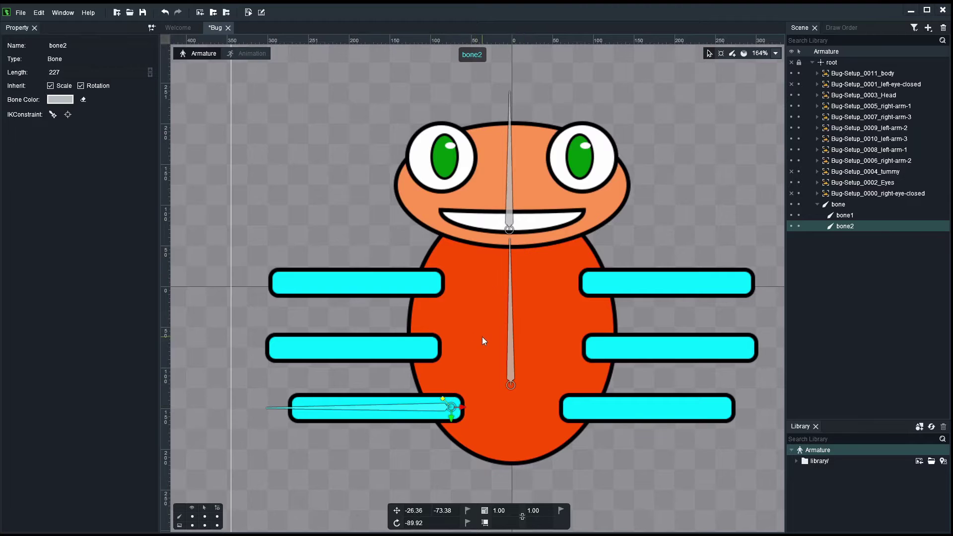
key("ctrl+z")
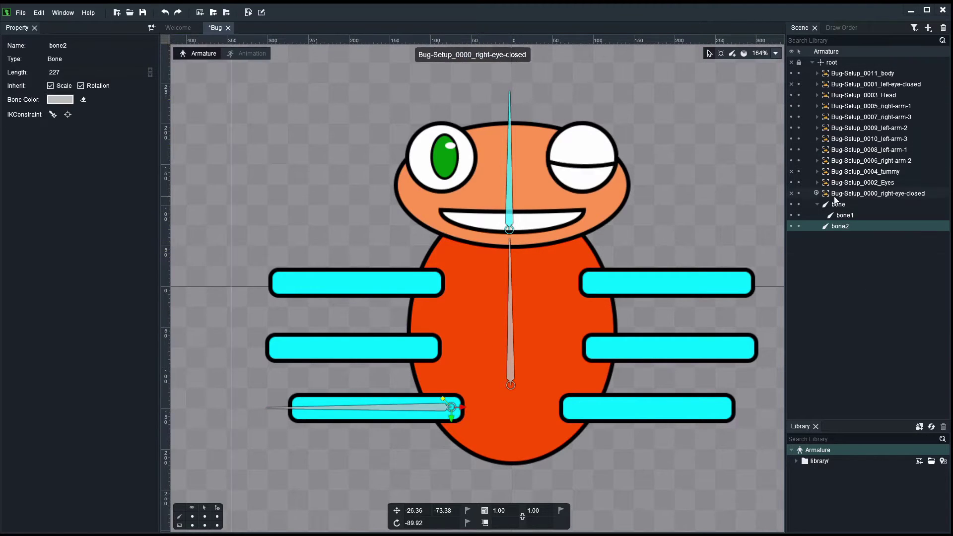
mouse_move(844, 227)
left_mouse_down()
mouse_move(844, 203)
mouse_move(844, 215)
left_mouse_up()
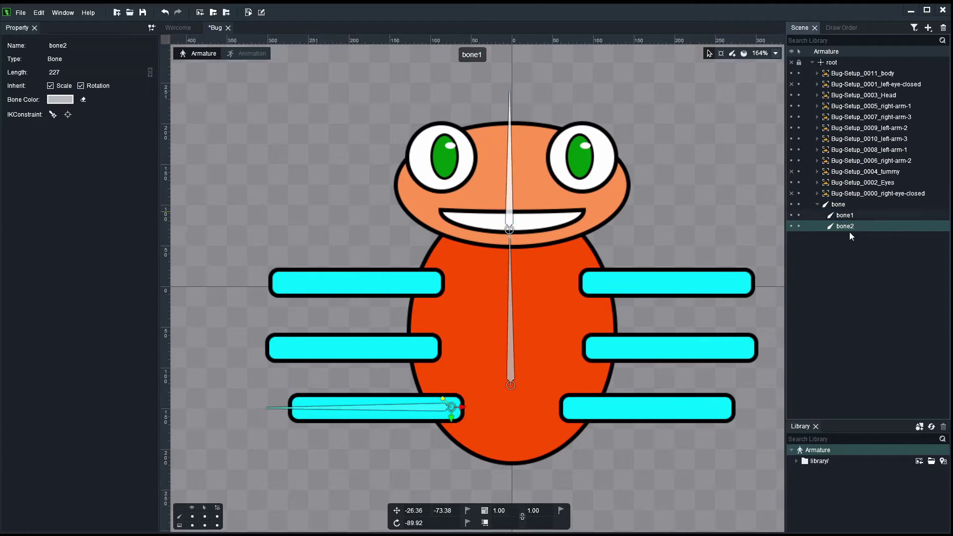
Draw bone3 and bone4 from the body bone leftward along the middle and top left arms.
left_click(731, 54)
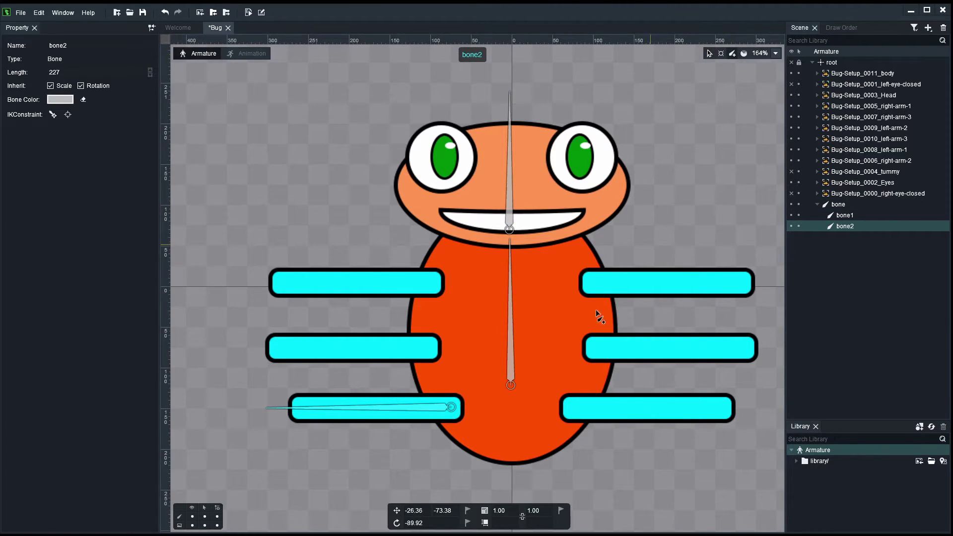
left_click(511, 366)
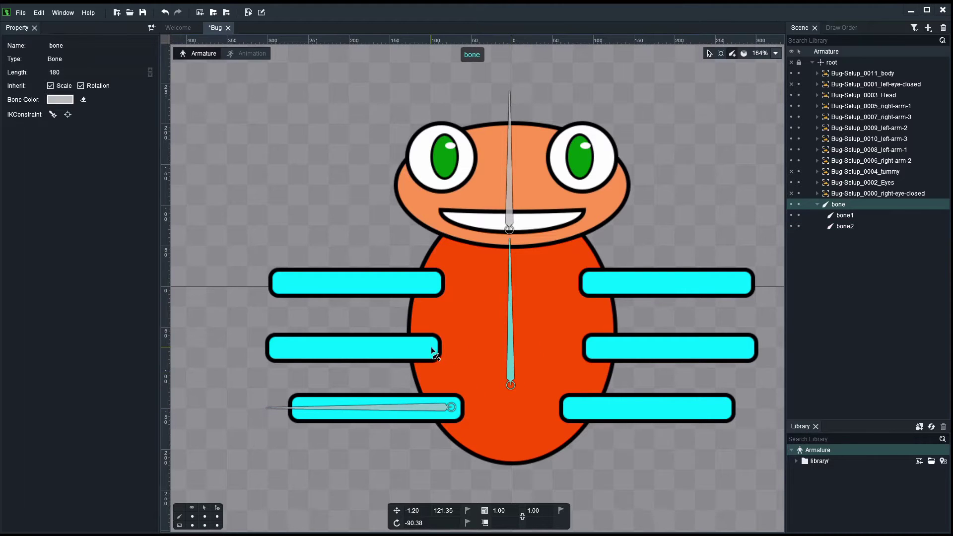
left_click_drag(432, 348, 255, 350)
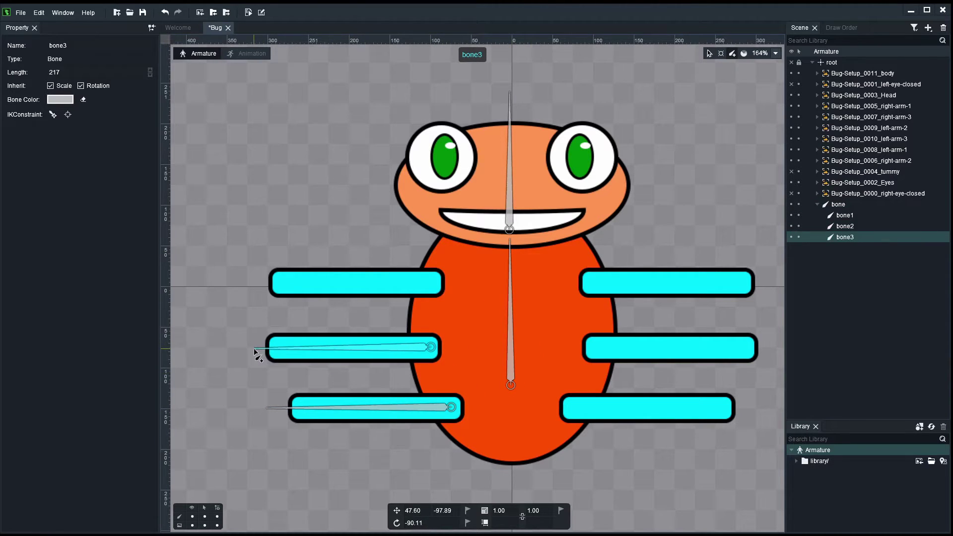
left_click(226, 236)
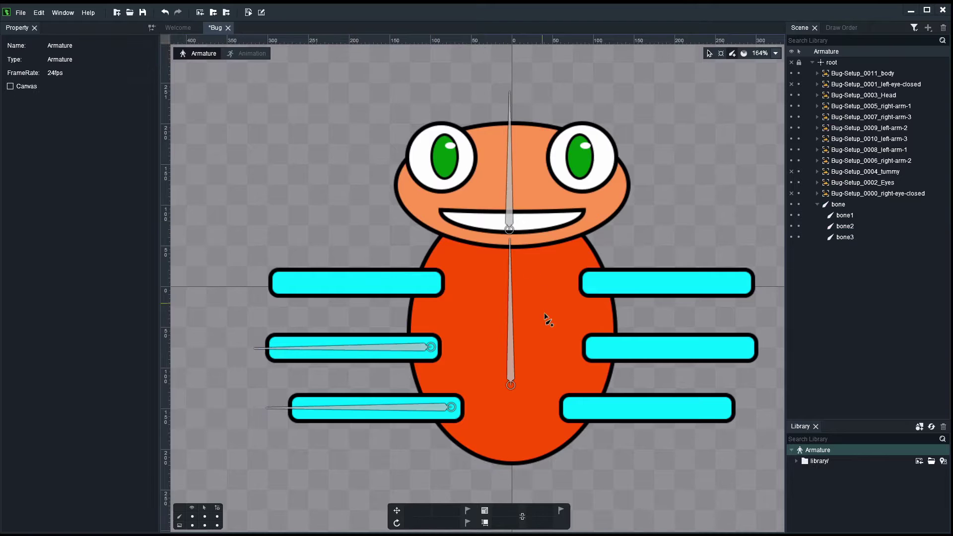
left_click(511, 364)
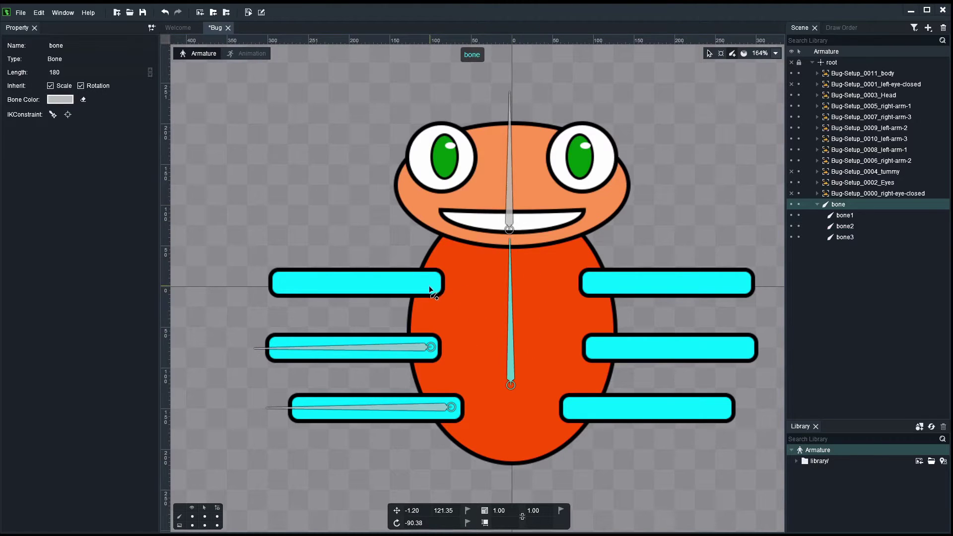
left_click_drag(434, 280, 254, 280)
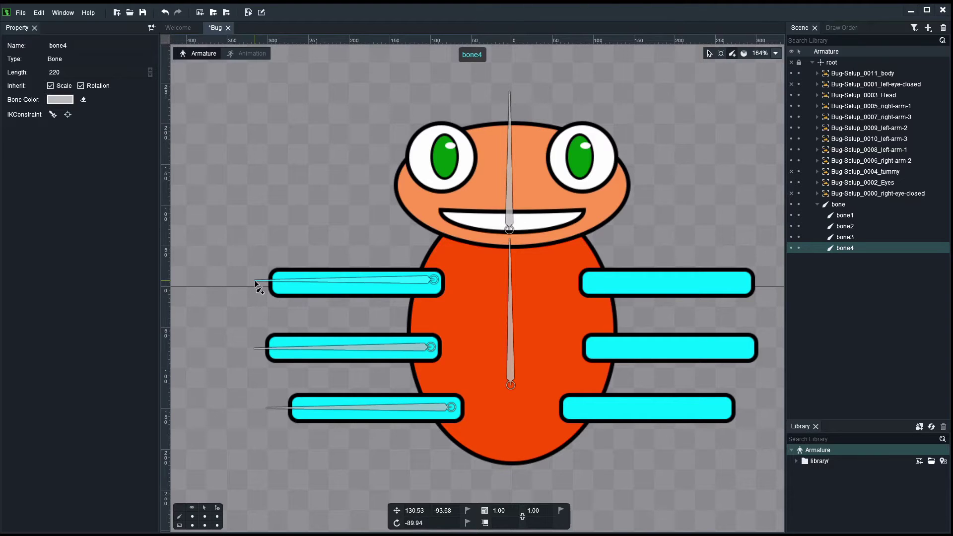
left_click(293, 220)
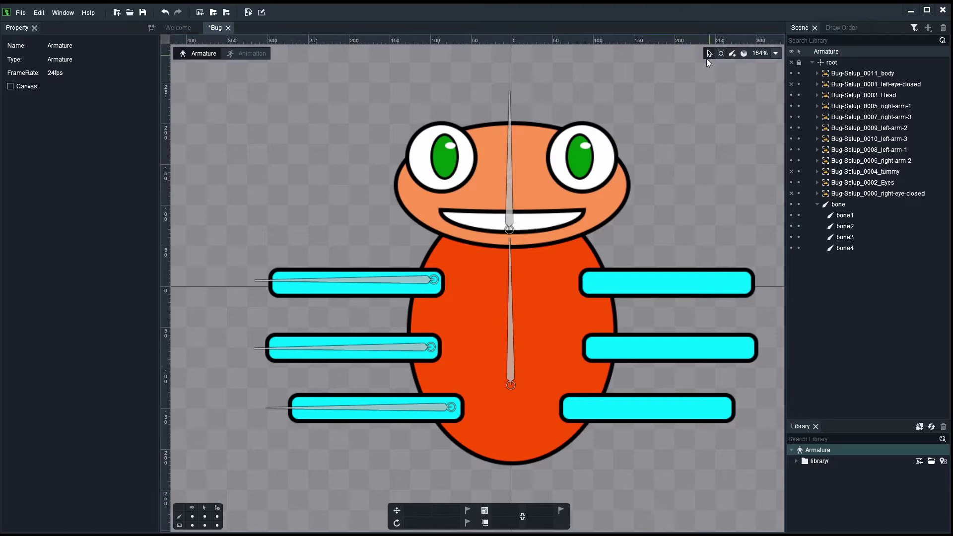
left_click(837, 204)
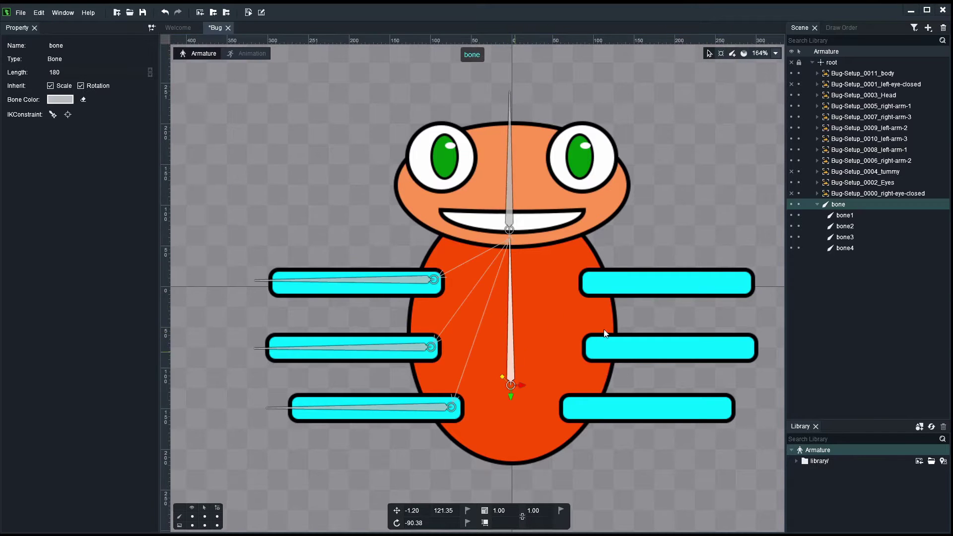
Rename the body bone to B_Bone and bone1 to B_Head.
double_click(836, 204)
type("B_Bone")
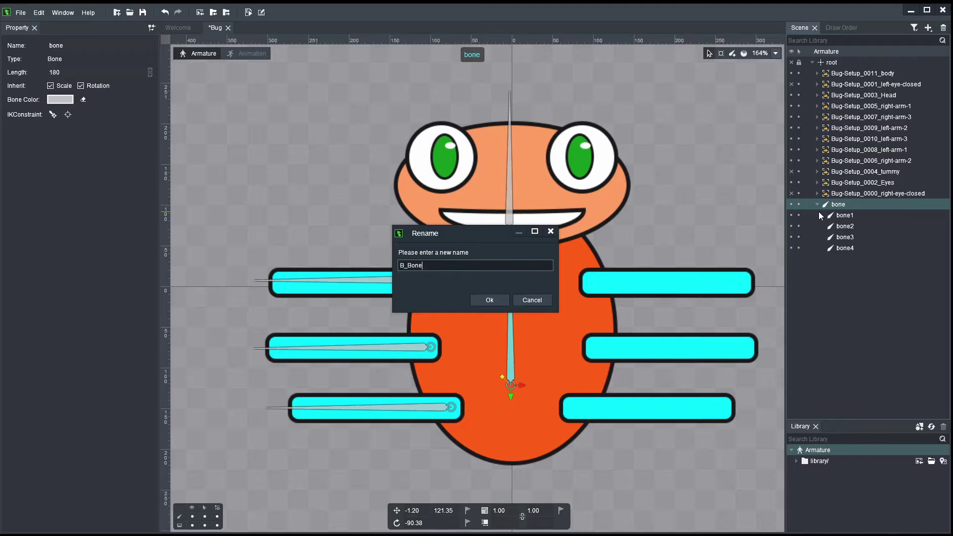
key("Return")
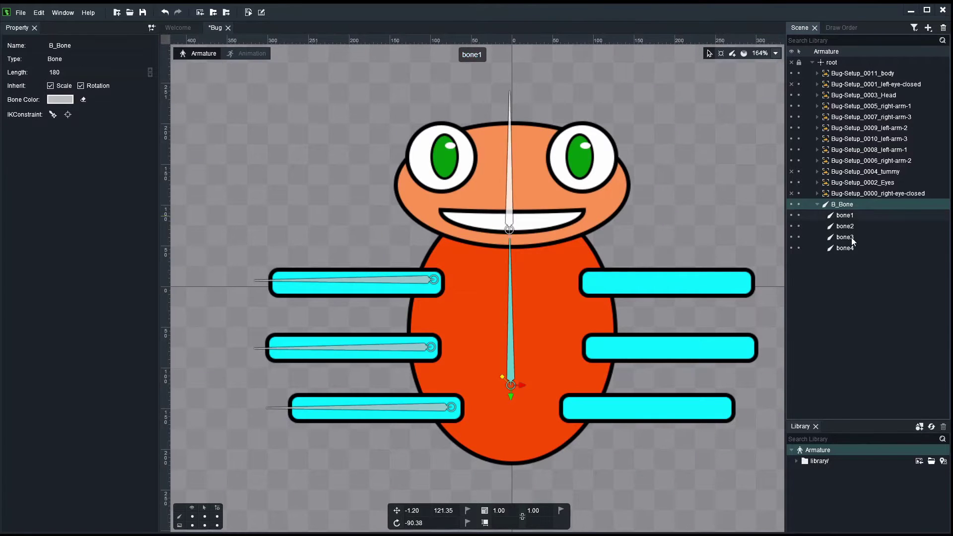
left_click(512, 218)
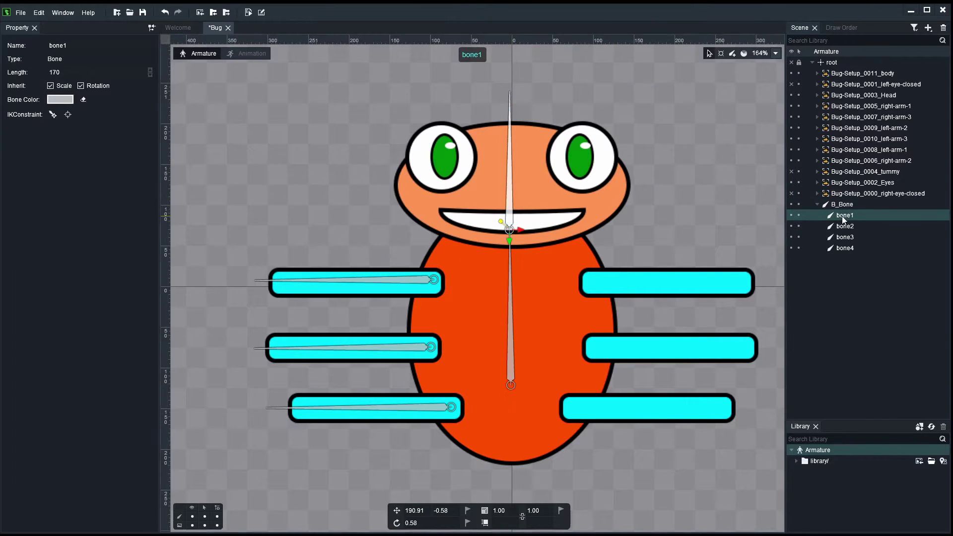
double_click(841, 214)
type("B")
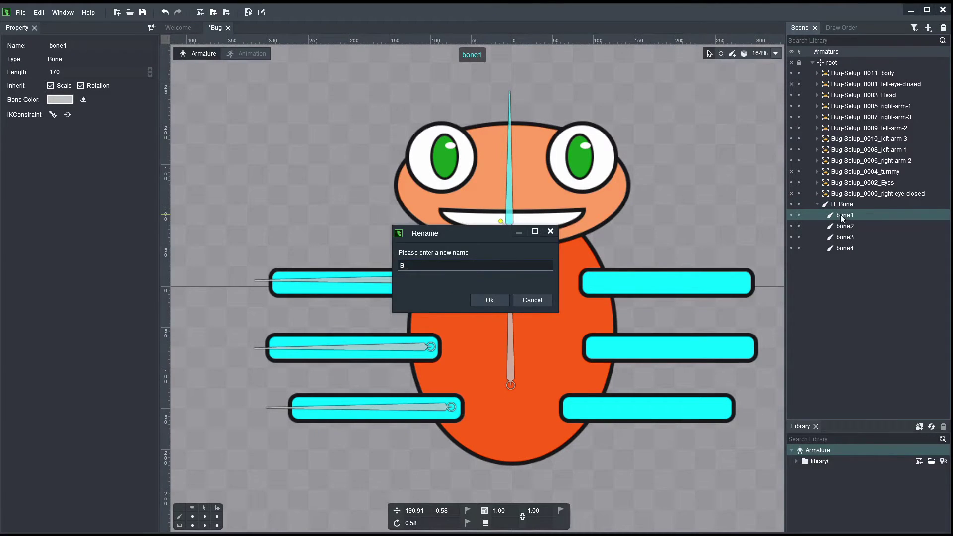
type("_Head")
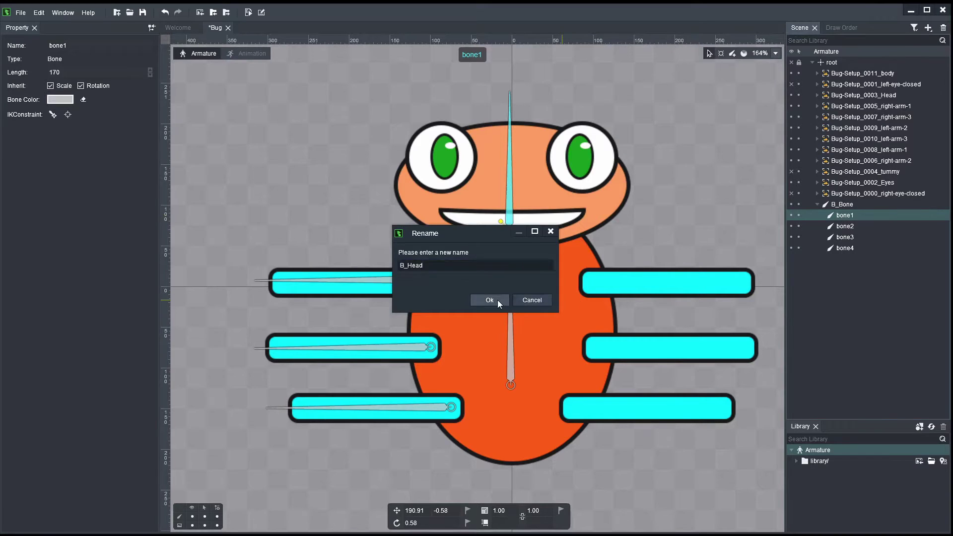
left_click(497, 300)
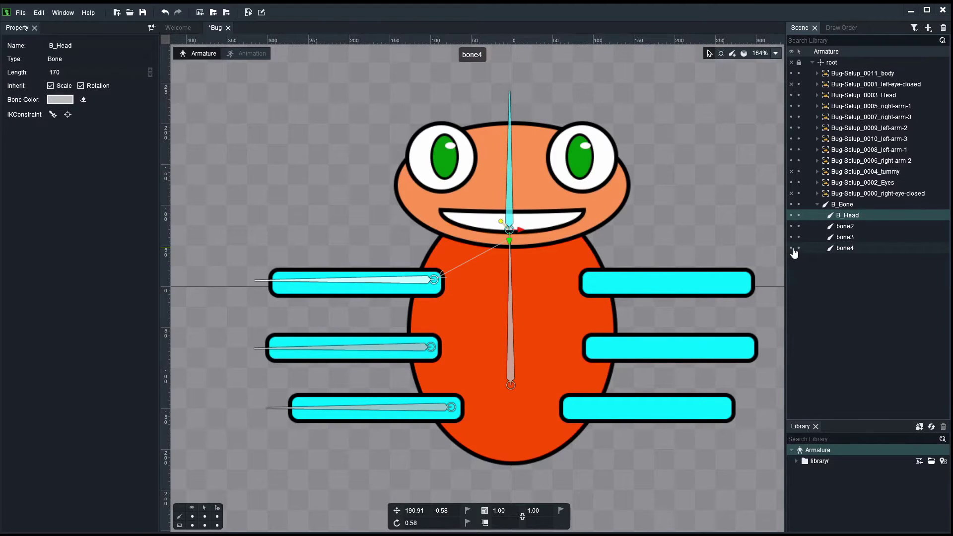
Rename the top-left arm bone4 to B_L_Leg_1.
double_click(845, 248)
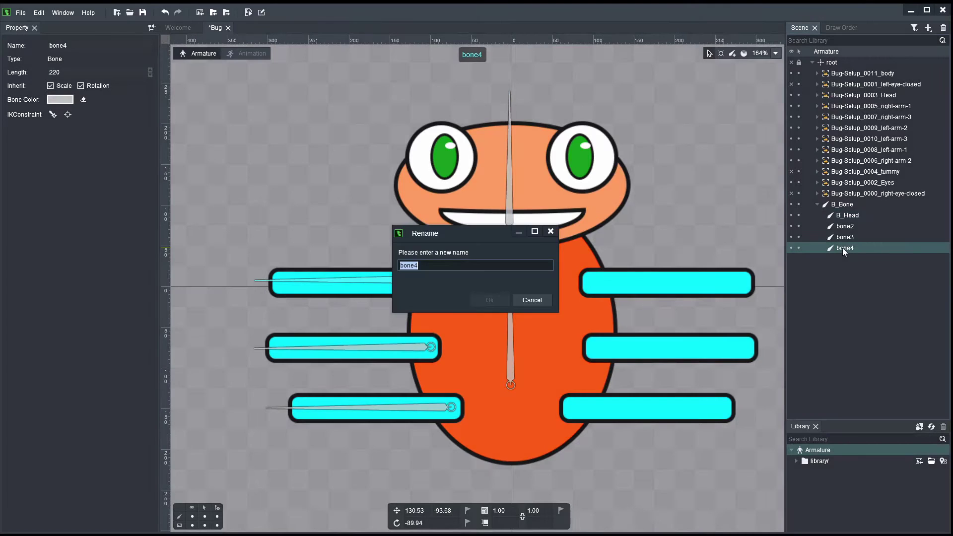
type("B_L_Leg_1")
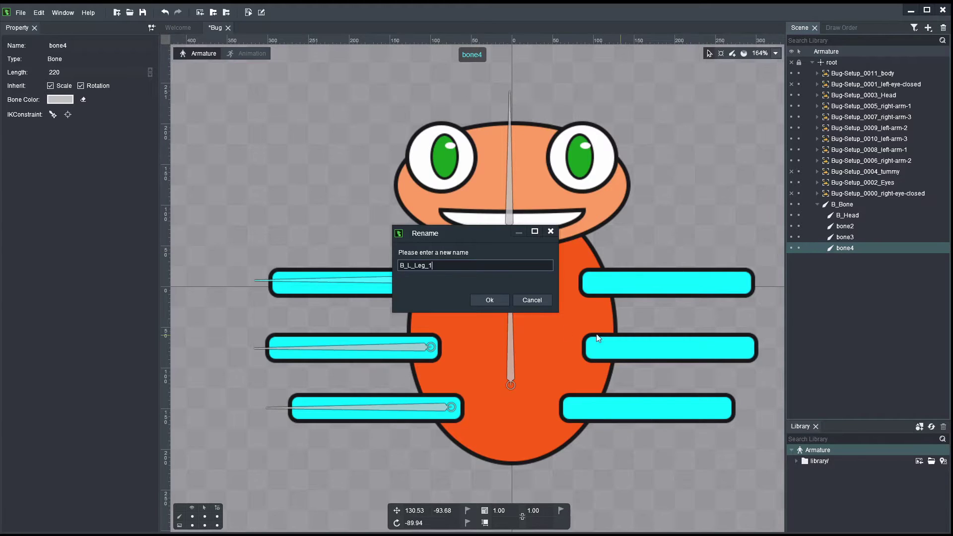
left_click(490, 301)
left_click(845, 250)
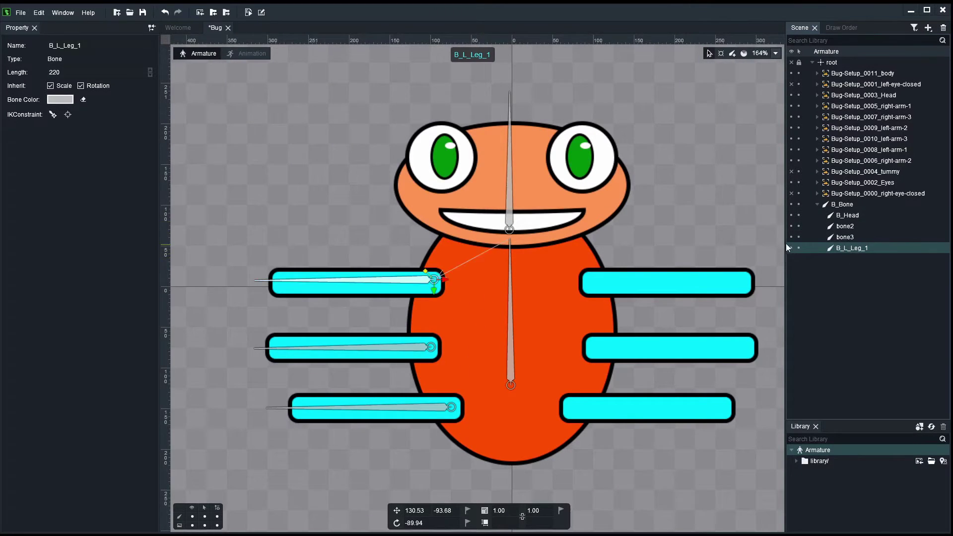
Rename the middle-left arm bone3 to B_L_Leg_2.
double_click(845, 236)
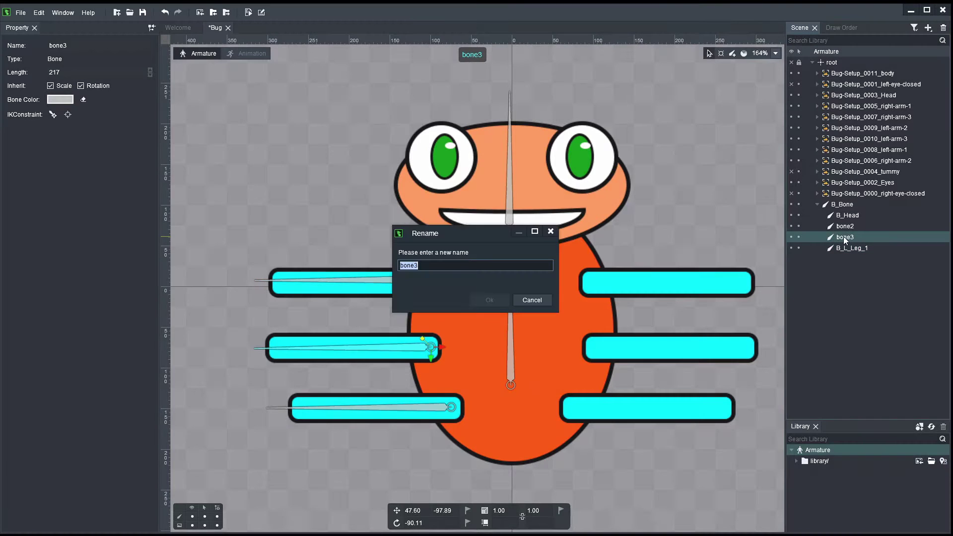
type("B_L_Leg_2")
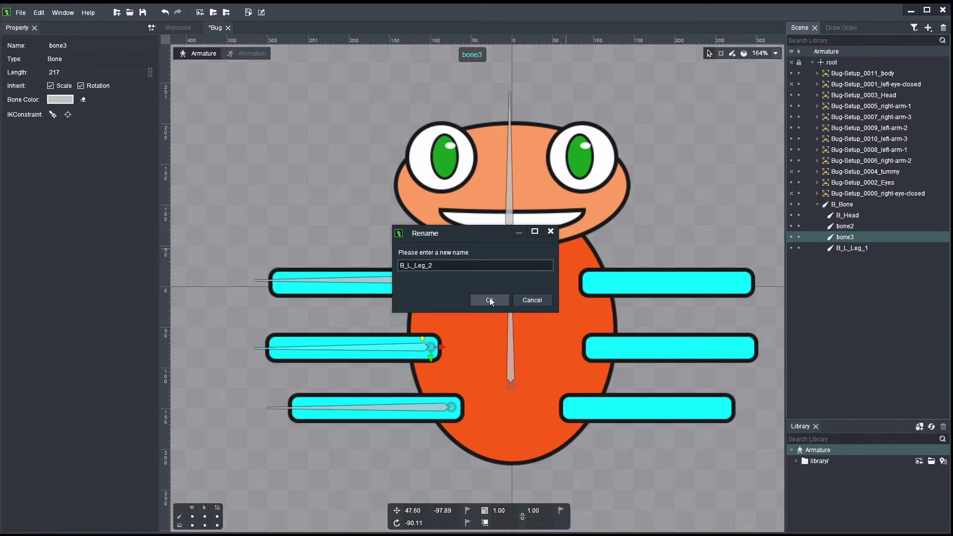
left_click(489, 300)
Rename bone2 to B_L_Leg_3, correcting the mistyped digit, and deselect it.
left_click(834, 226)
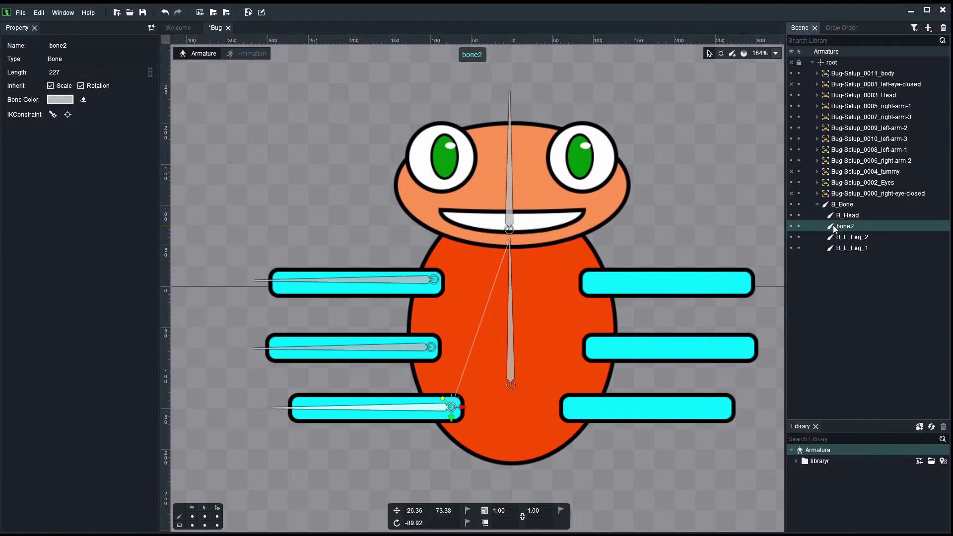
double_click(840, 226)
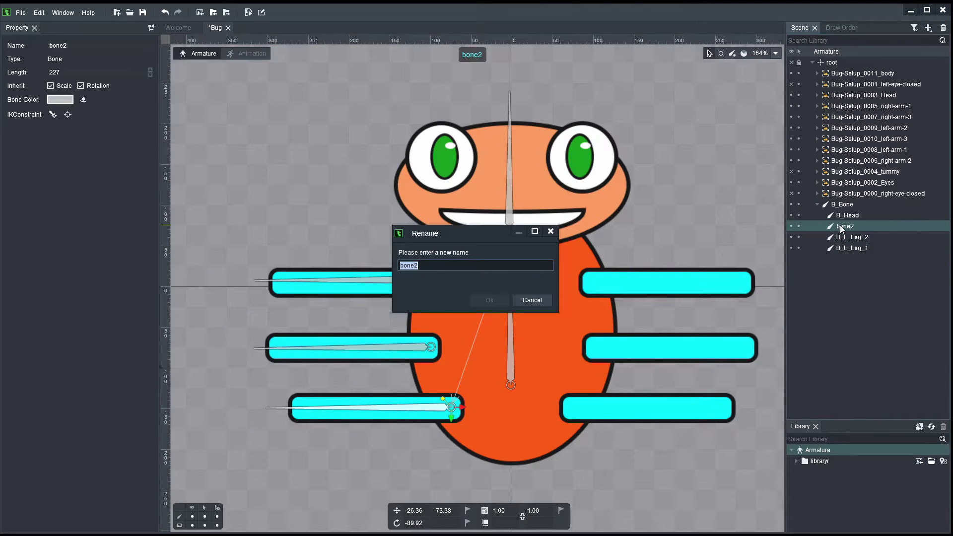
type("B_L_")
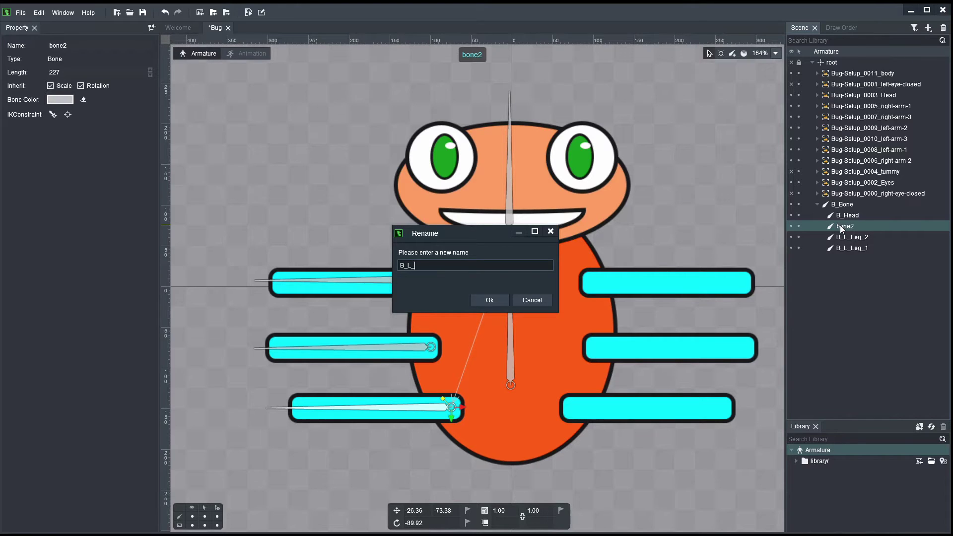
type("Leg_1")
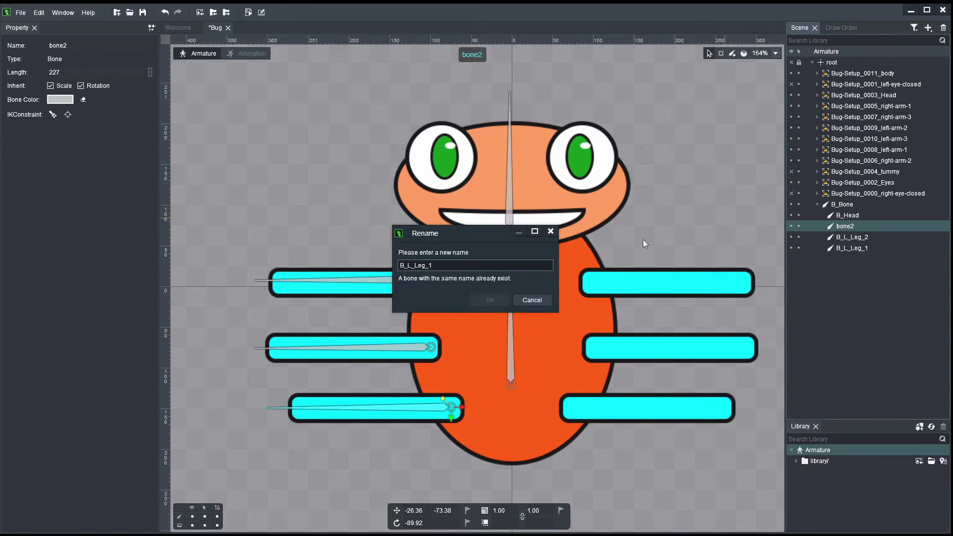
key("BackSpace")
type("3")
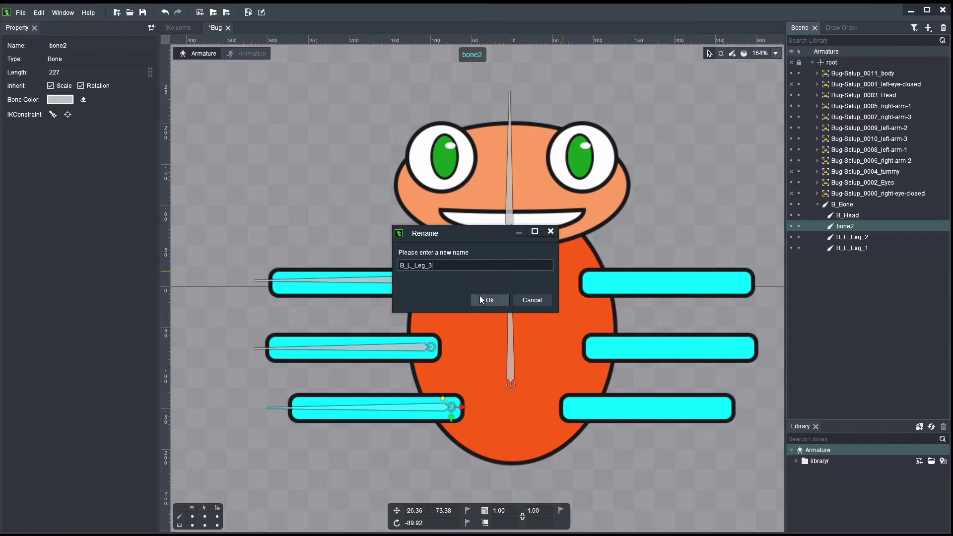
left_click(481, 299)
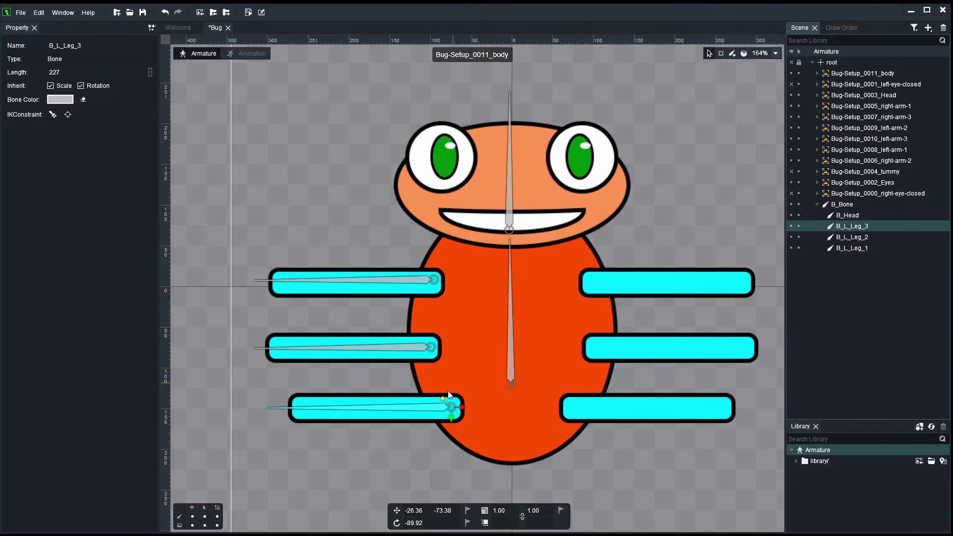
left_click(794, 231, "ctrl")
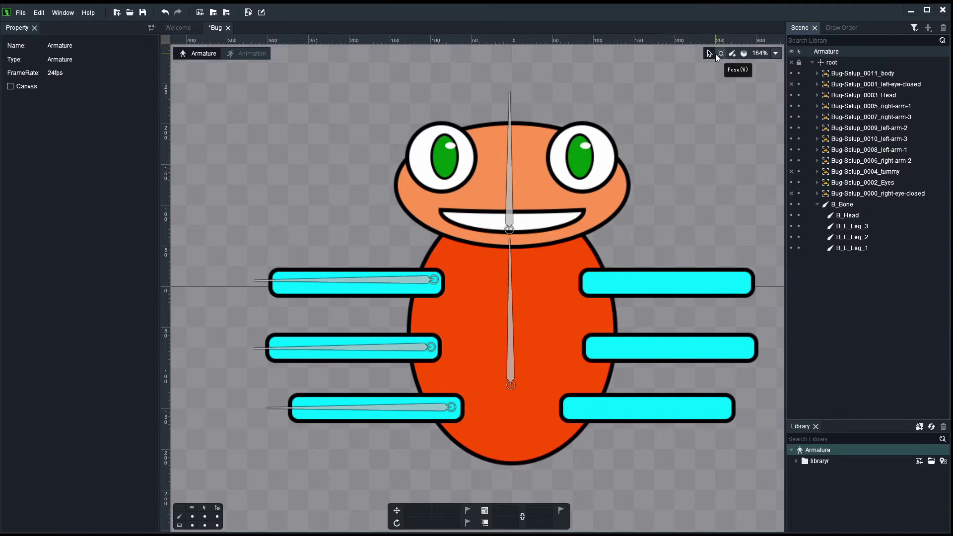
Test-rotate B_Bone and B_L_Leg_1 to check the legs follow, undoing the body swing.
left_click(514, 244)
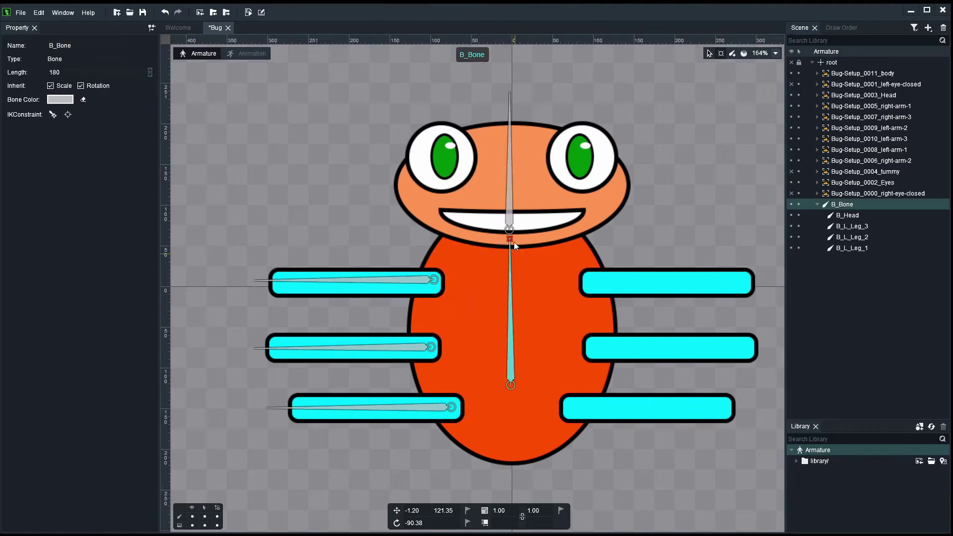
left_click_drag(511, 237, 544, 238)
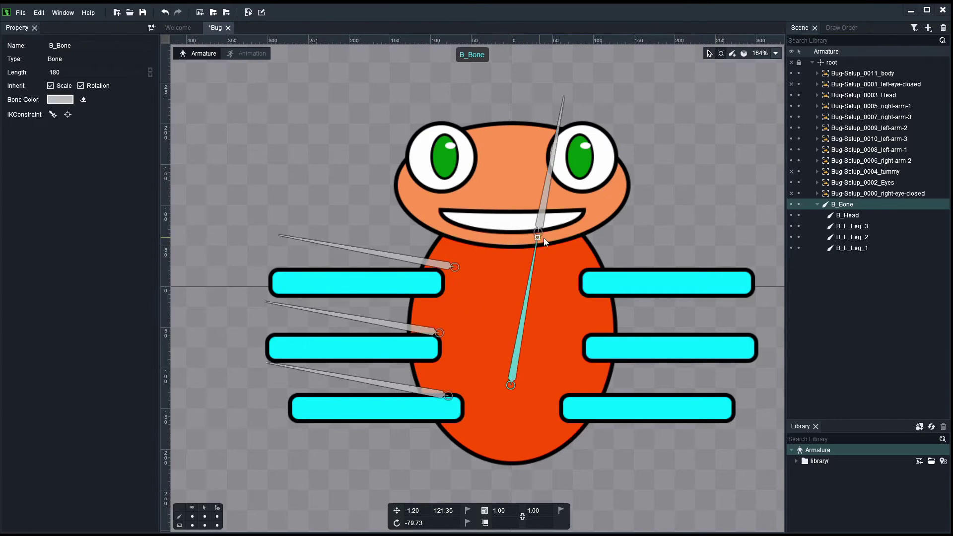
key("ctrl+z")
left_click(320, 282)
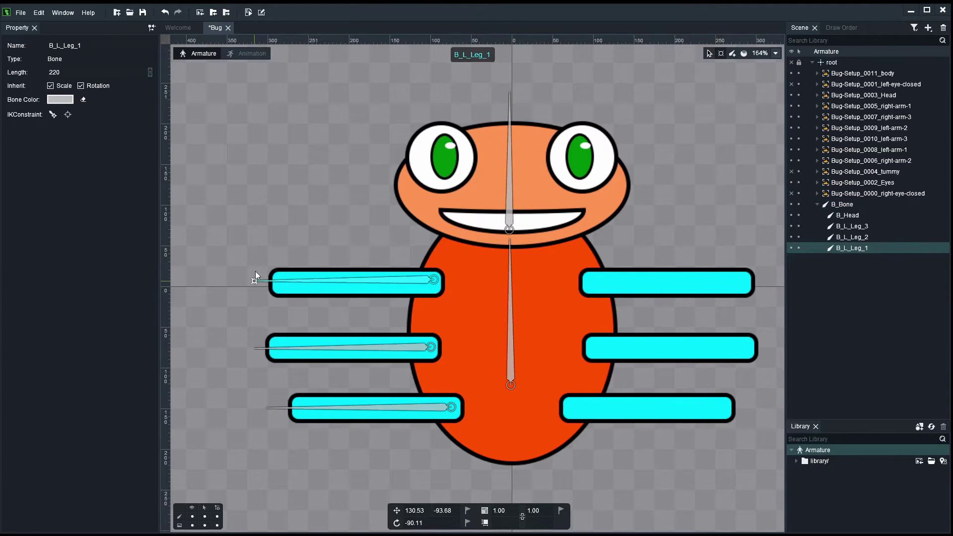
mouse_move(255, 274)
left_mouse_down()
mouse_move(247, 306)
mouse_move(251, 258)
mouse_move(254, 281)
left_mouse_up()
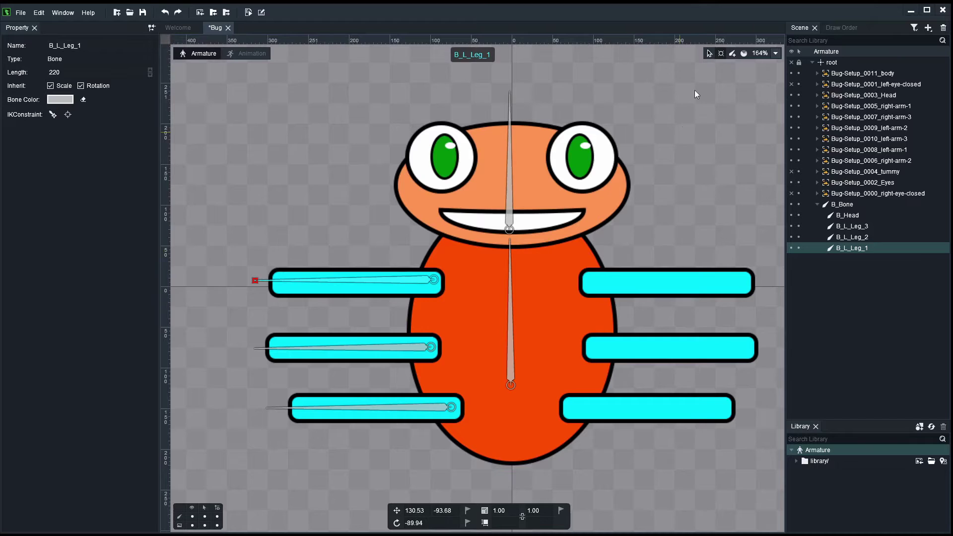
Draw a 194-long bone angling up-left from B_Bone's top, then move it under root.
left_click(722, 55)
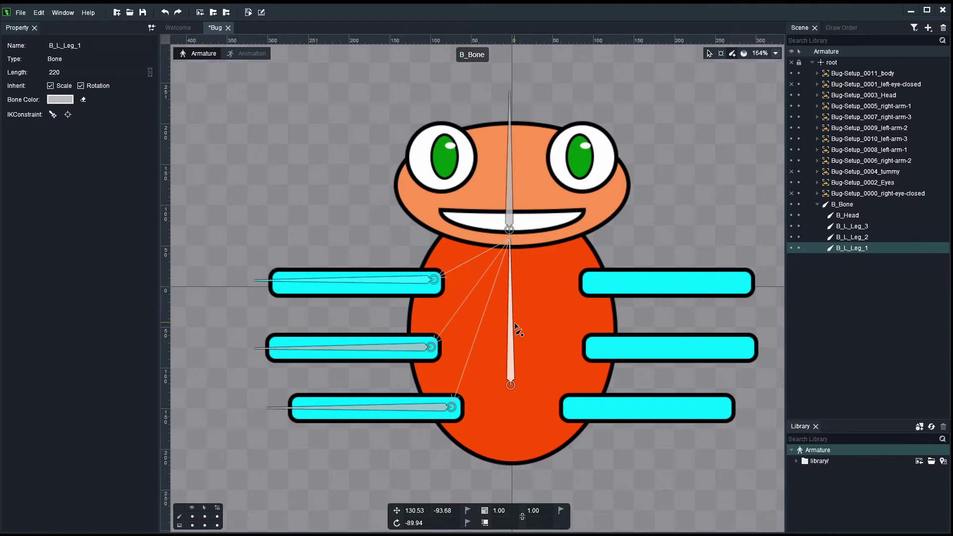
left_click(512, 347)
left_click_drag(443, 244, 294, 199)
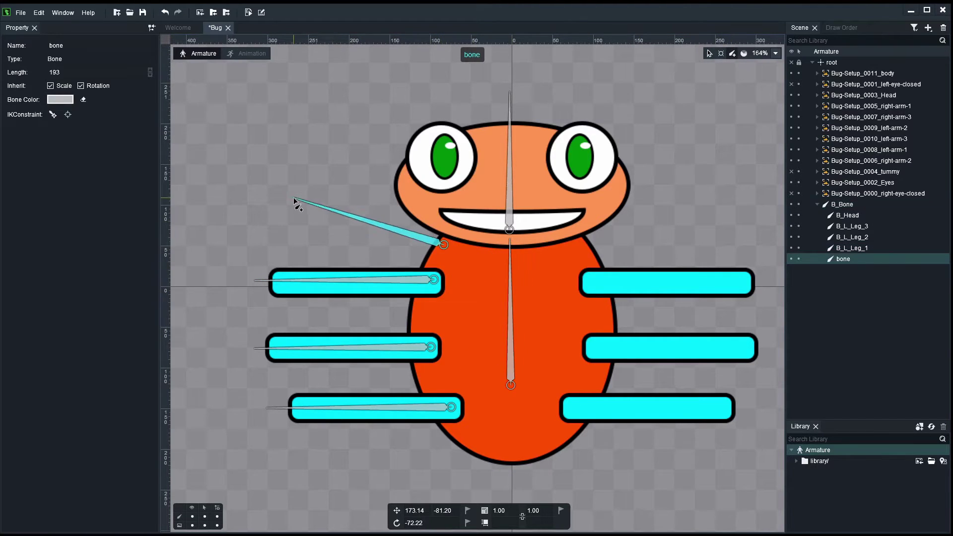
left_click(296, 155)
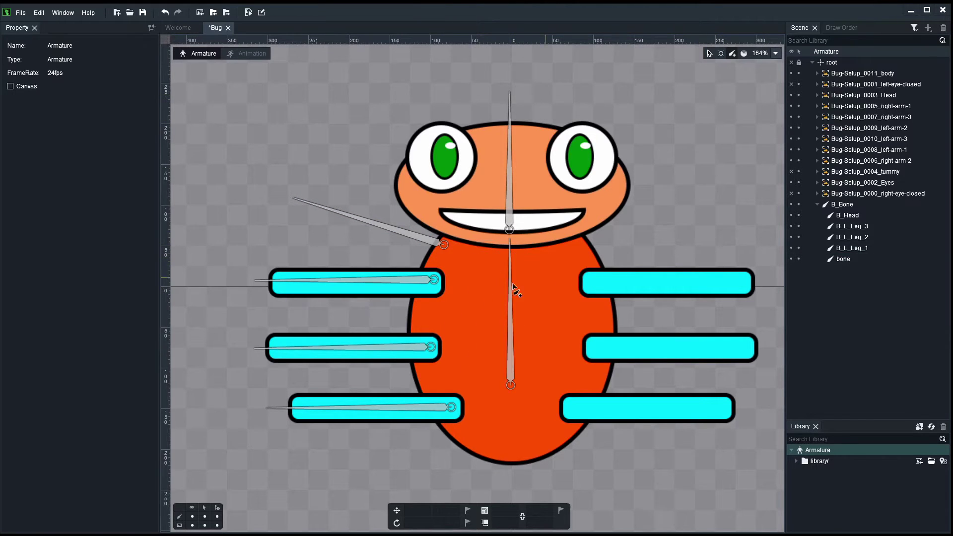
left_click(420, 238)
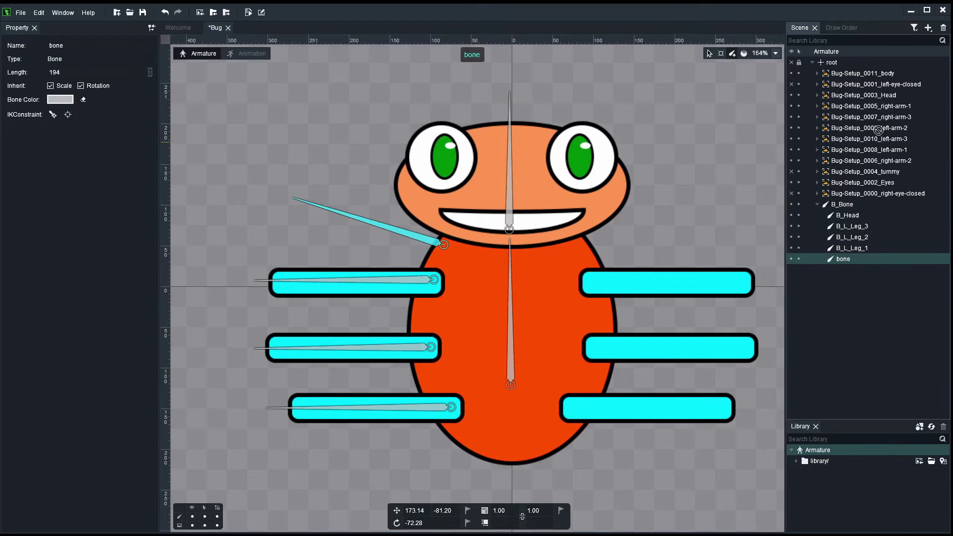
left_click_drag(845, 70, 840, 74)
Show the Bug-Setup_0001_left-eye-closed image on the bug's left eye.
scroll(531, 407, "down", 2)
scroll(512, 318, "up", 4)
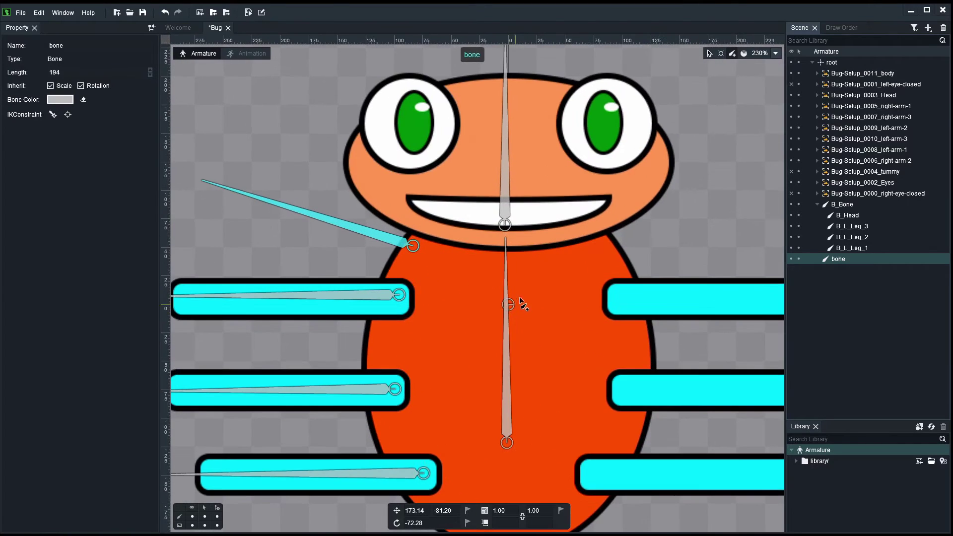
left_click(796, 64)
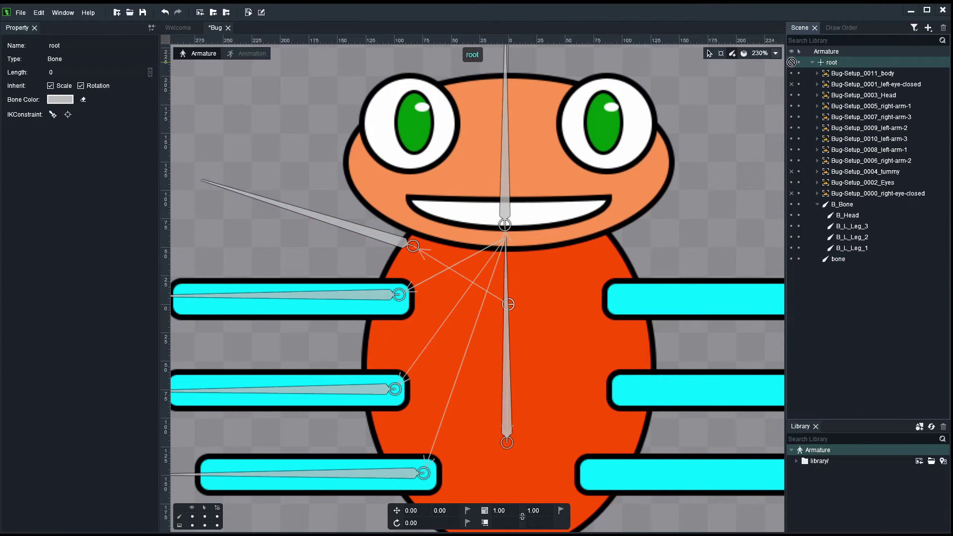
left_click(853, 83)
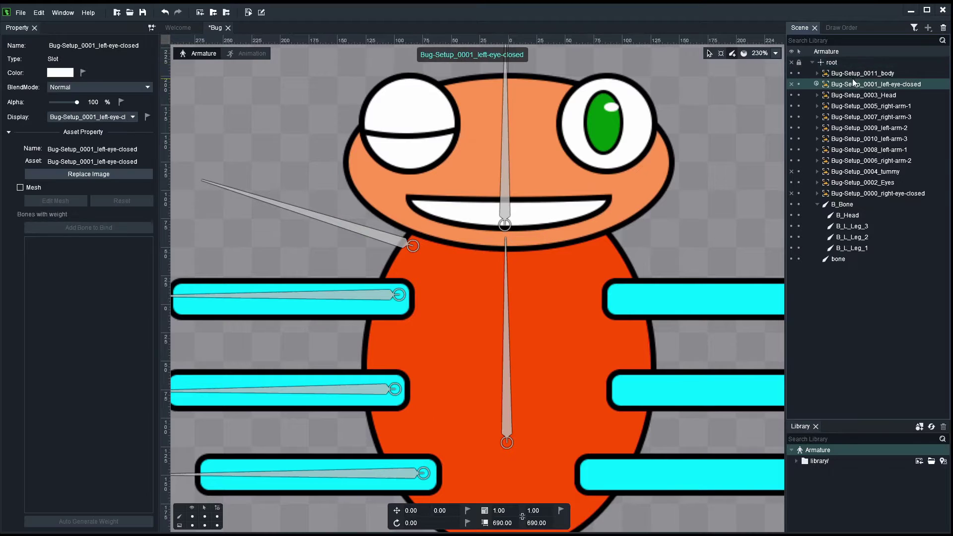
left_click(816, 84)
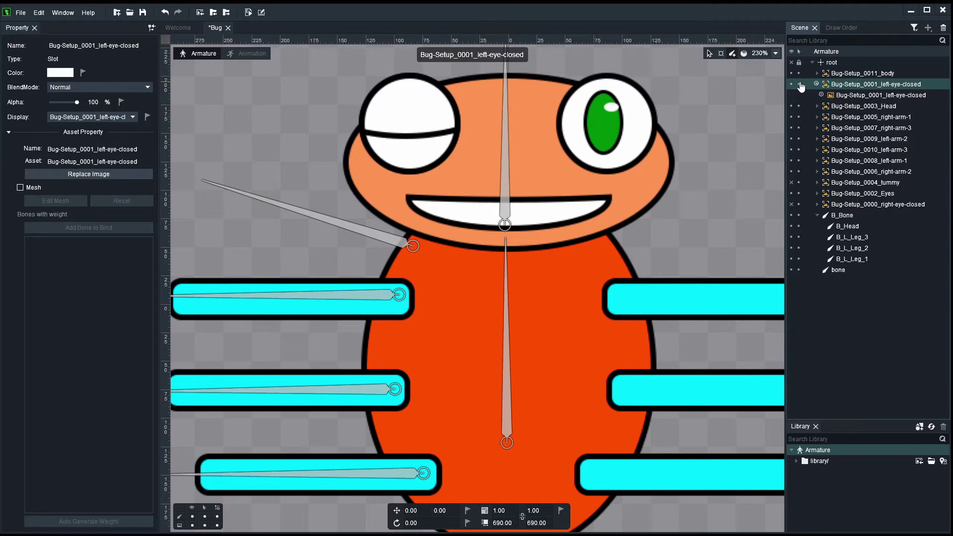
left_click(816, 84)
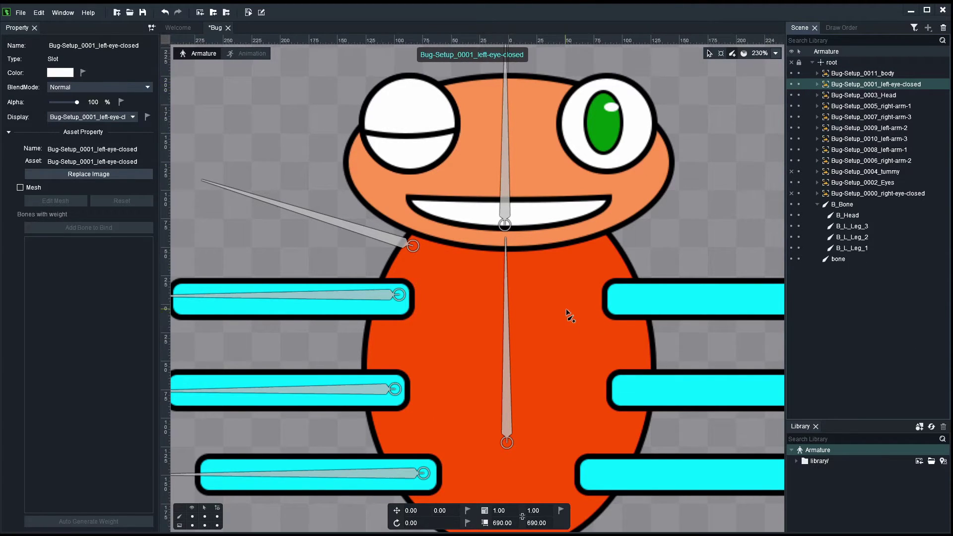
Delete the stray bone named bone and confirm the deletion.
scroll(566, 313, "down", 3)
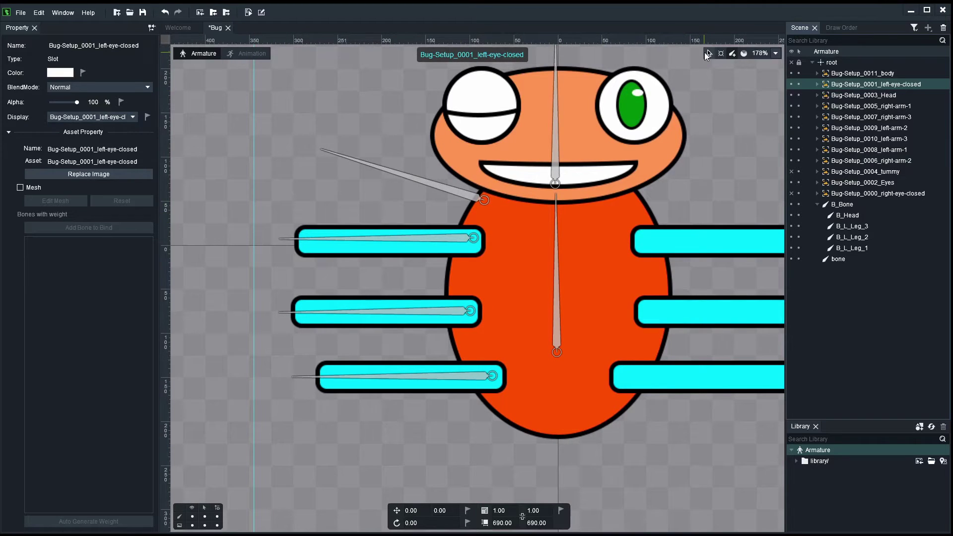
left_click(456, 192)
left_click_drag(457, 192, 399, 182)
key("Delete")
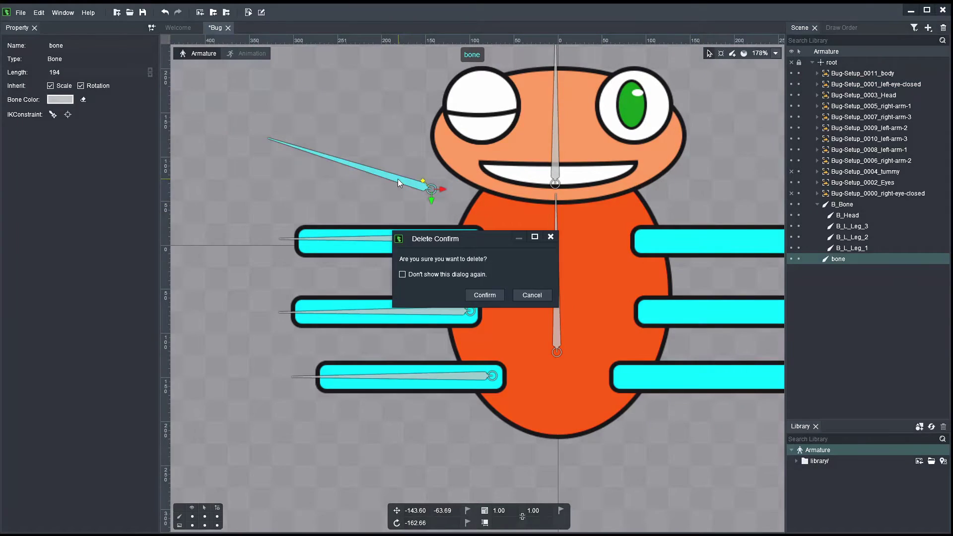
left_click(483, 294)
scroll(478, 285, "down", 5)
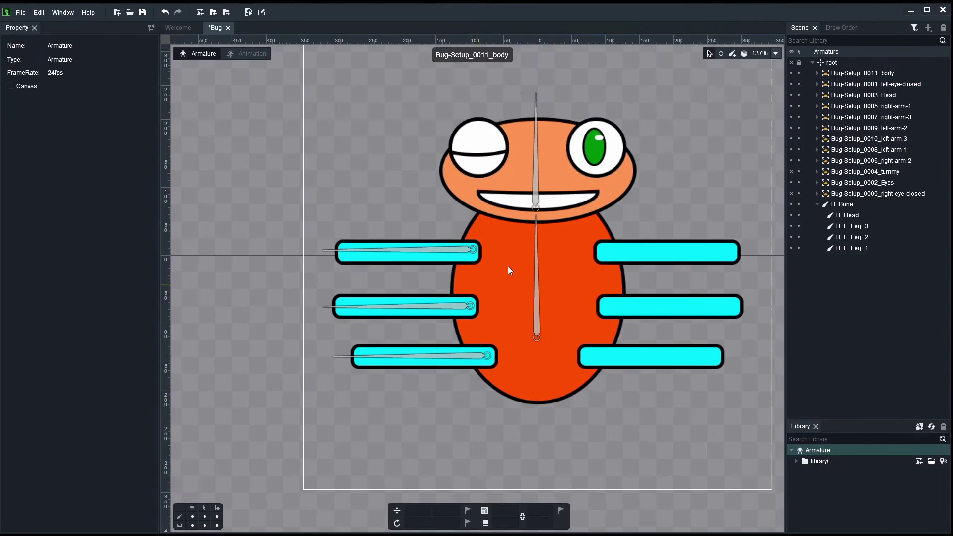
Hide the right-eye-closed and left-eye-closed images, then select the B_Head bone.
scroll(554, 329, "down", 2)
scroll(573, 308, "up", 3)
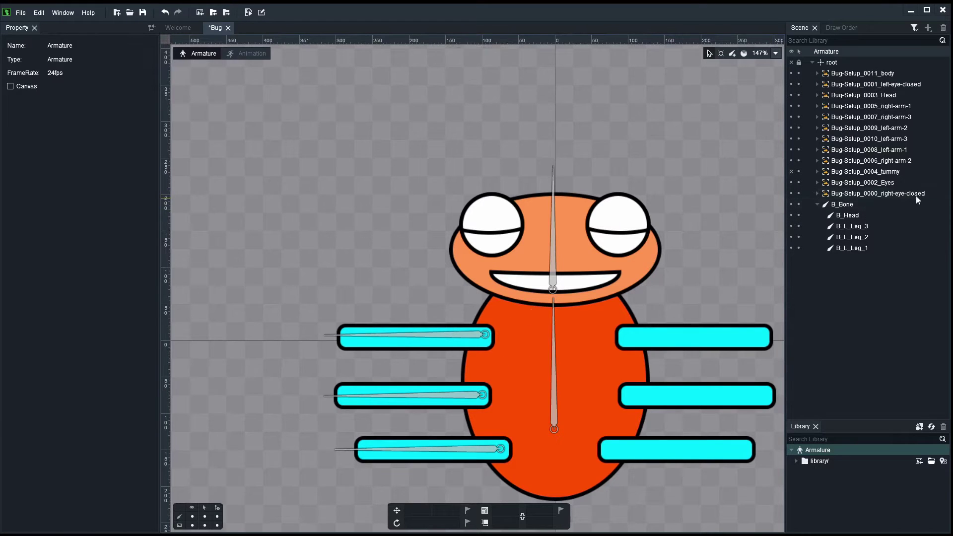
left_click(792, 193)
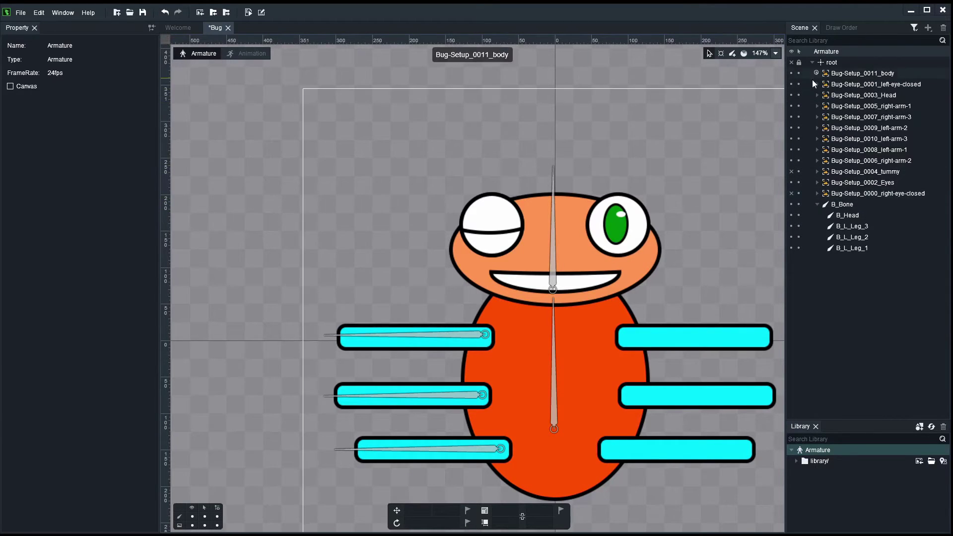
left_click(791, 83)
scroll(639, 243, "down", 2)
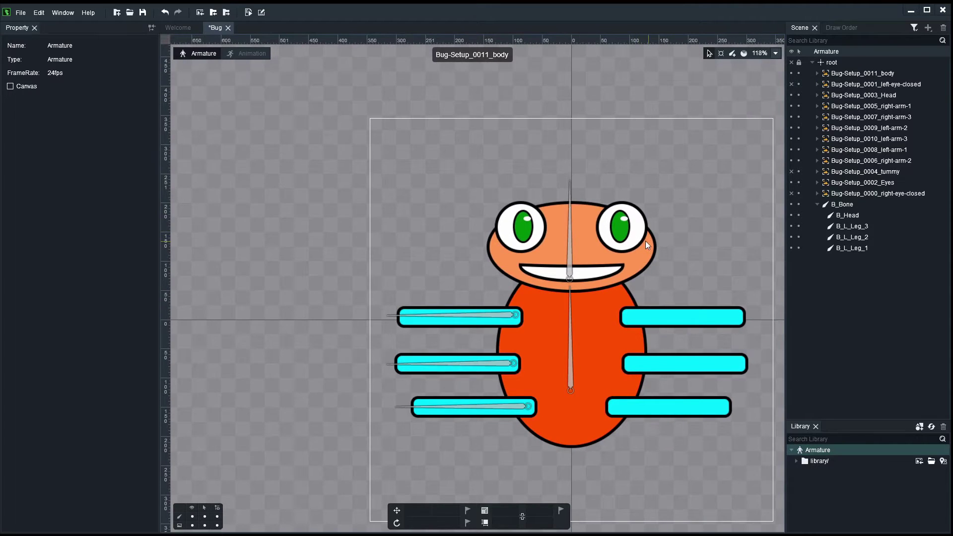
scroll(523, 237, "up", 2)
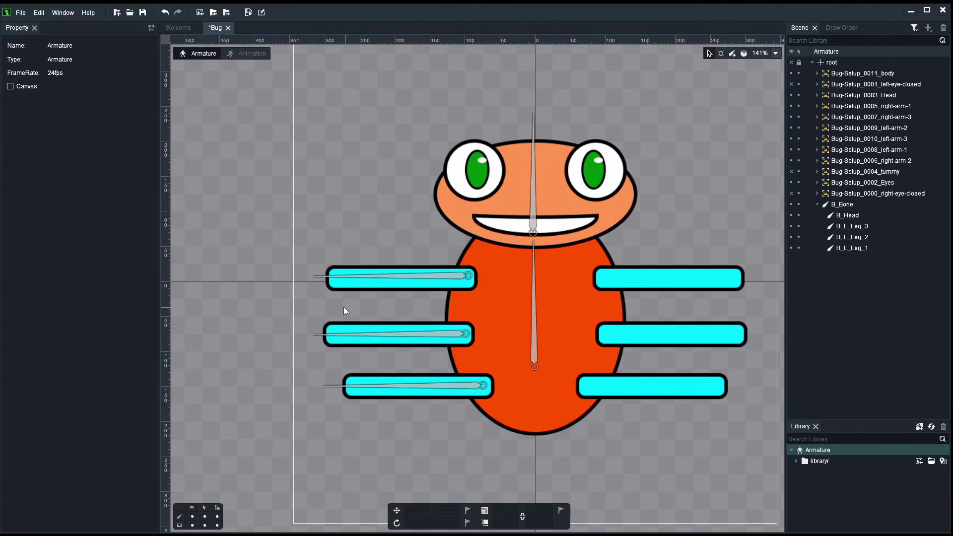
scroll(309, 300, "down", 4)
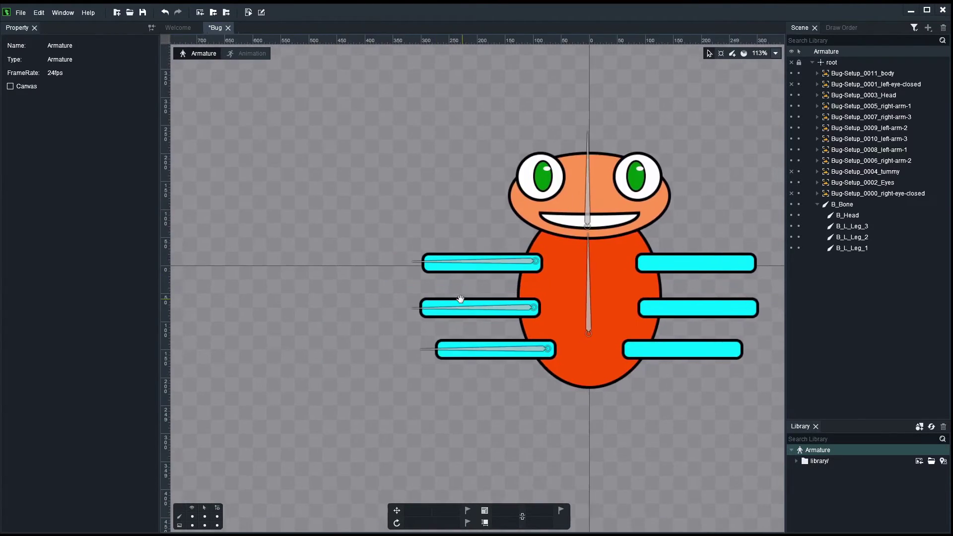
scroll(447, 305, "up", 2)
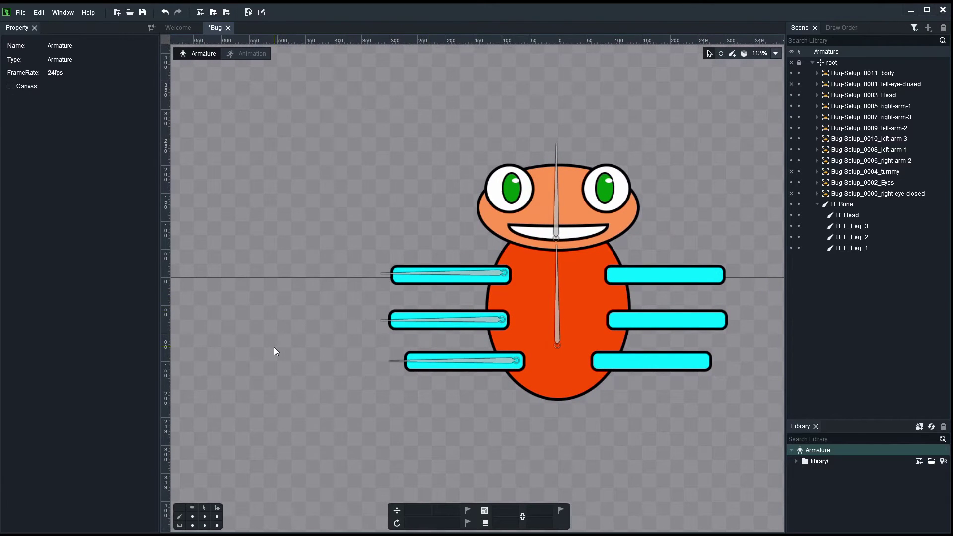
scroll(286, 354, "up", 2)
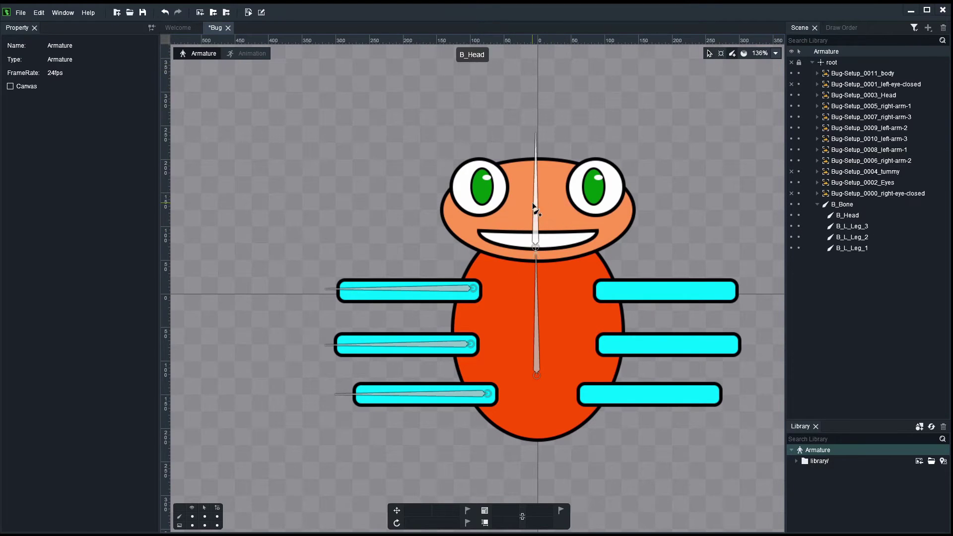
left_click(530, 218)
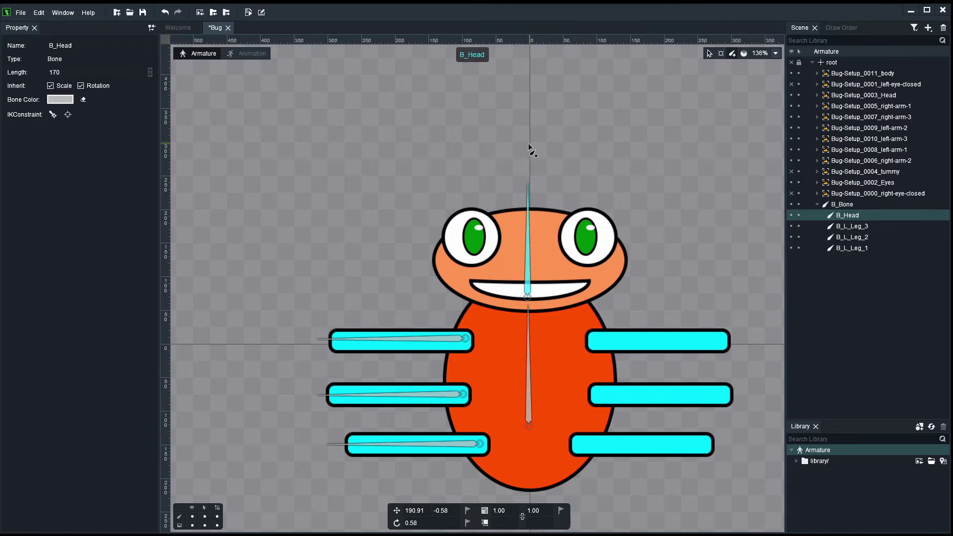
Draw a short 56-long bone pointing upward above the head from B_Head.
left_click_drag(528, 143, 529, 108)
left_click(564, 116)
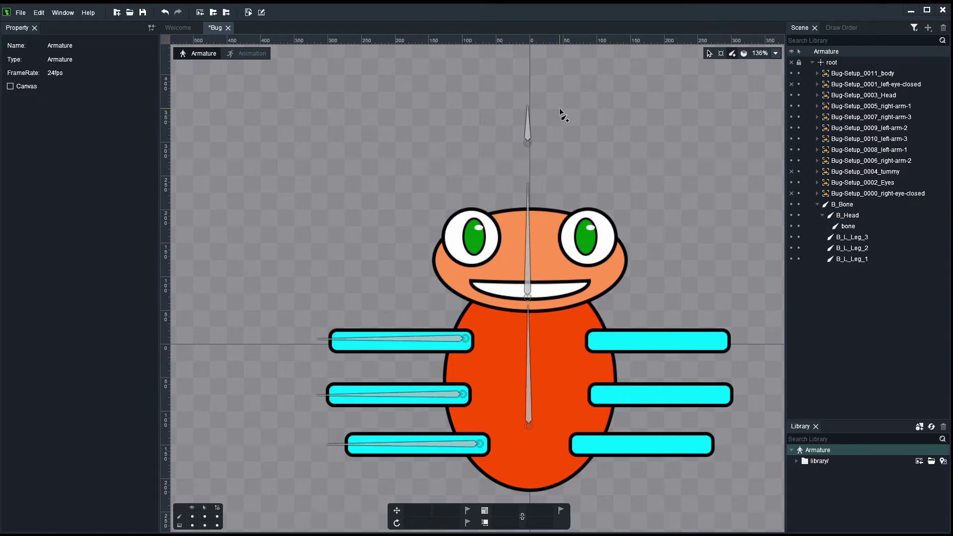
left_click(710, 53)
left_click_drag(529, 131, 520, 125)
key("ctrl+z")
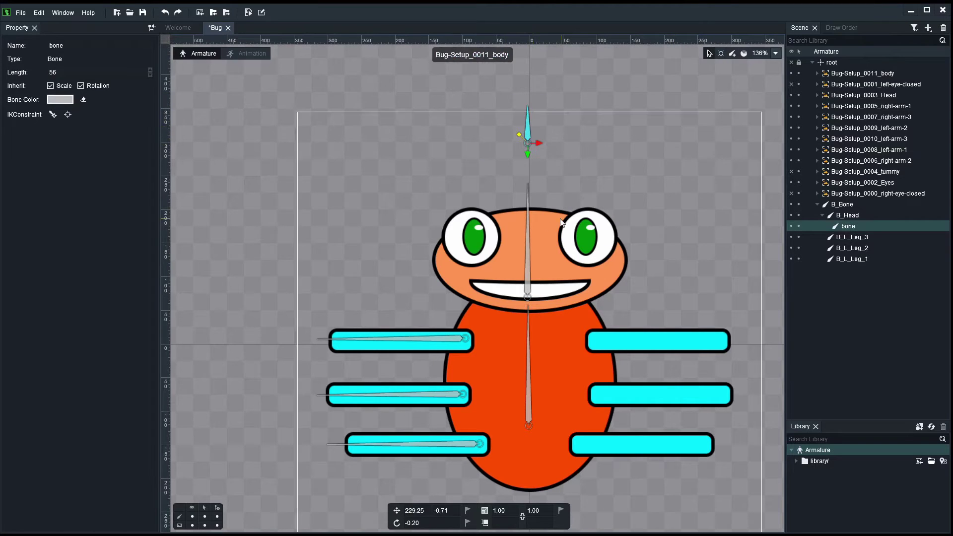
Test-rotate B_Head, undo it, and select the small bone above the head.
left_click(528, 268)
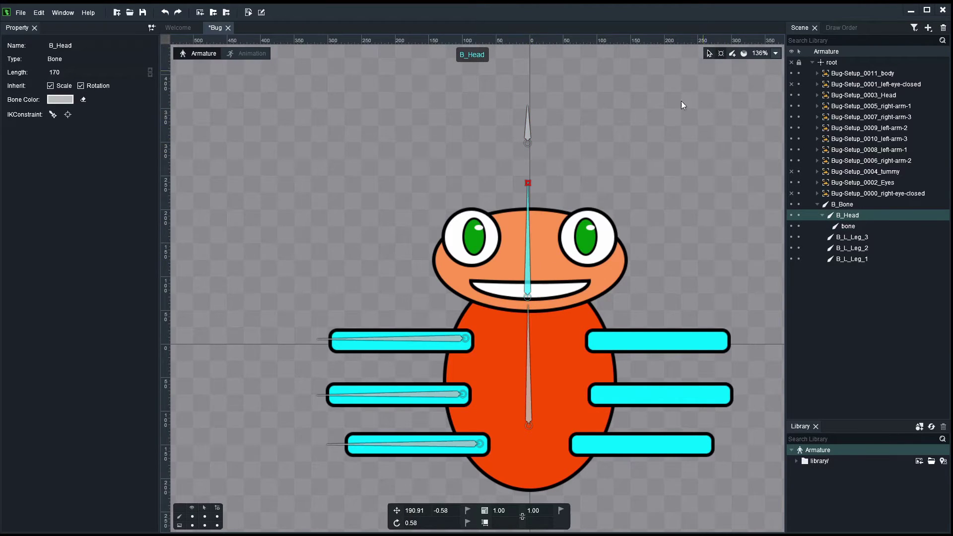
left_click_drag(527, 183, 581, 169)
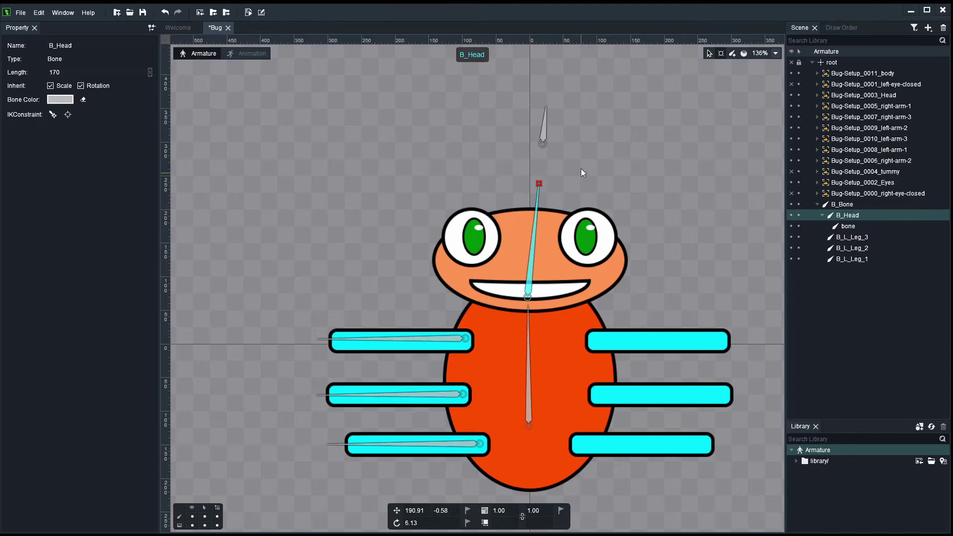
key("ctrl+z")
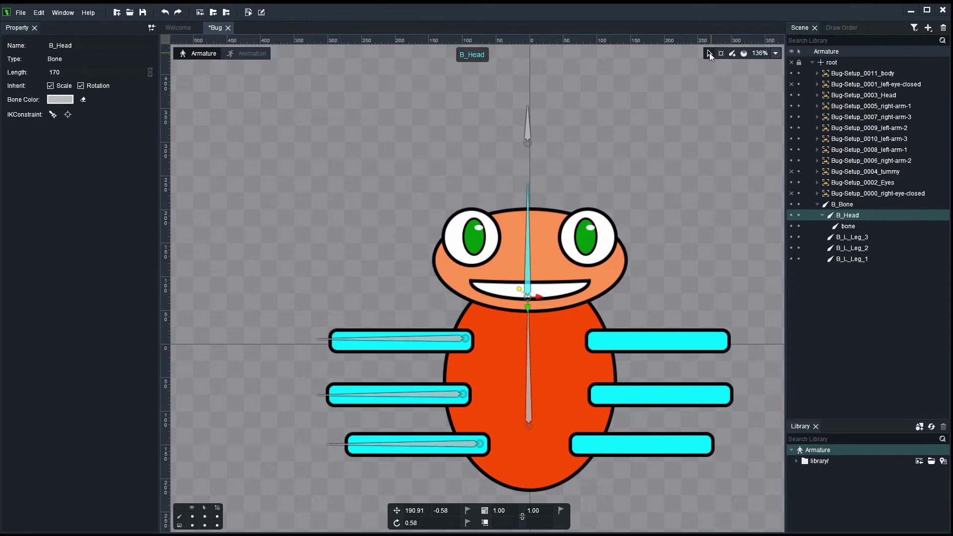
left_click(530, 142)
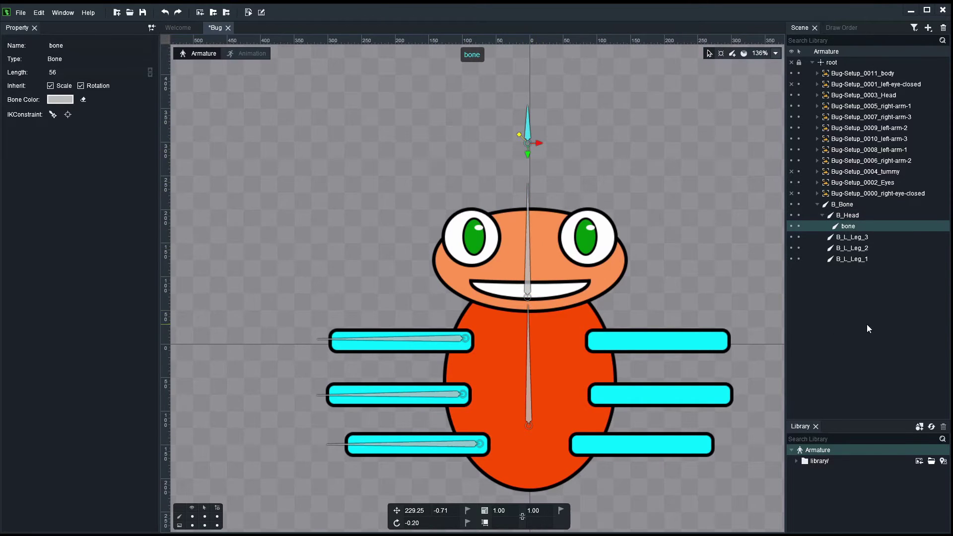
Rename the small head bone from 'bone' to EYES.
double_click(848, 227)
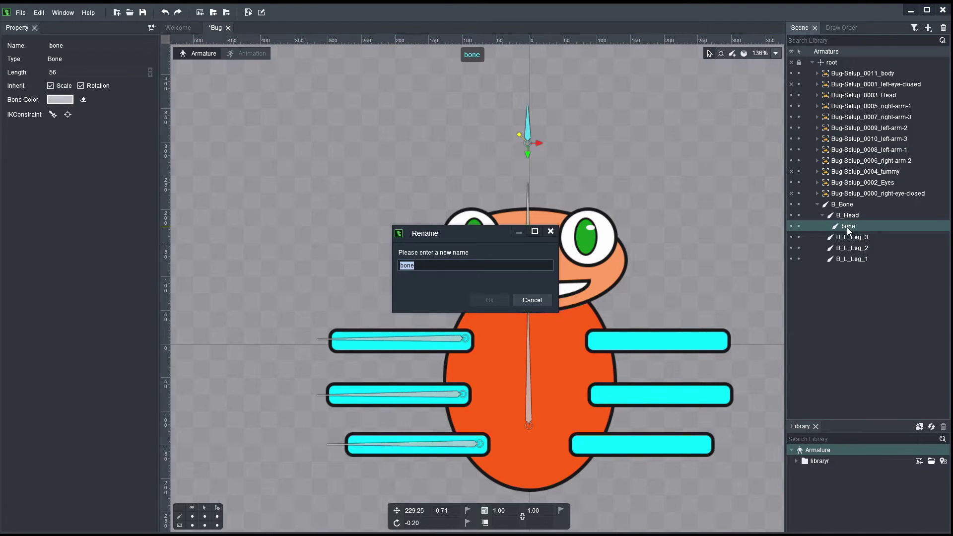
type("EYES")
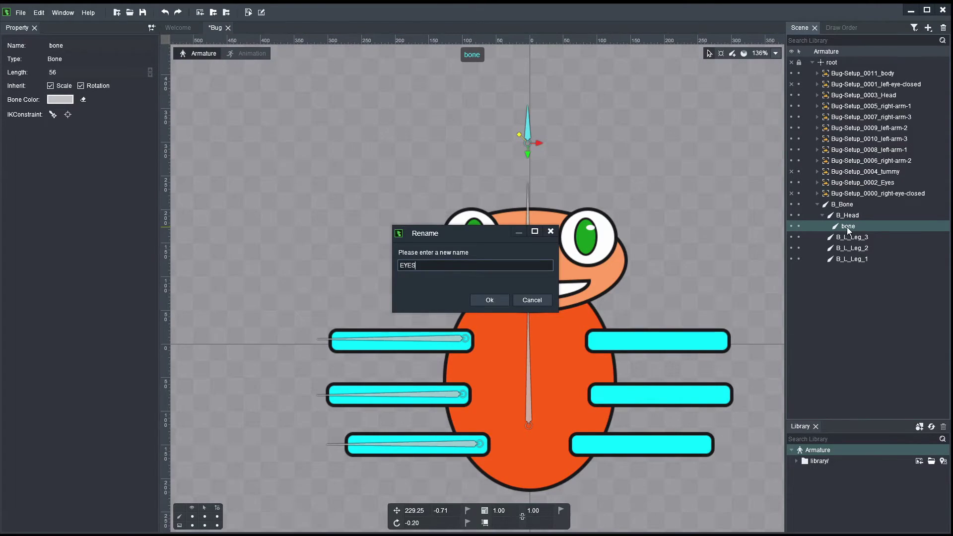
key("Return")
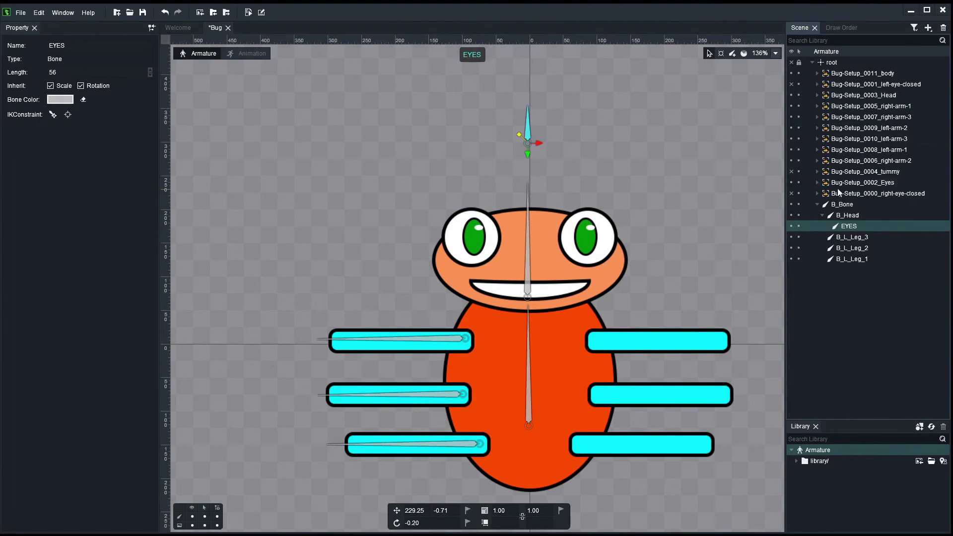
Parent Bug-Setup_0002_Eyes to the EYES bone and check the eyes follow it.
left_click_drag(882, 185, 849, 225)
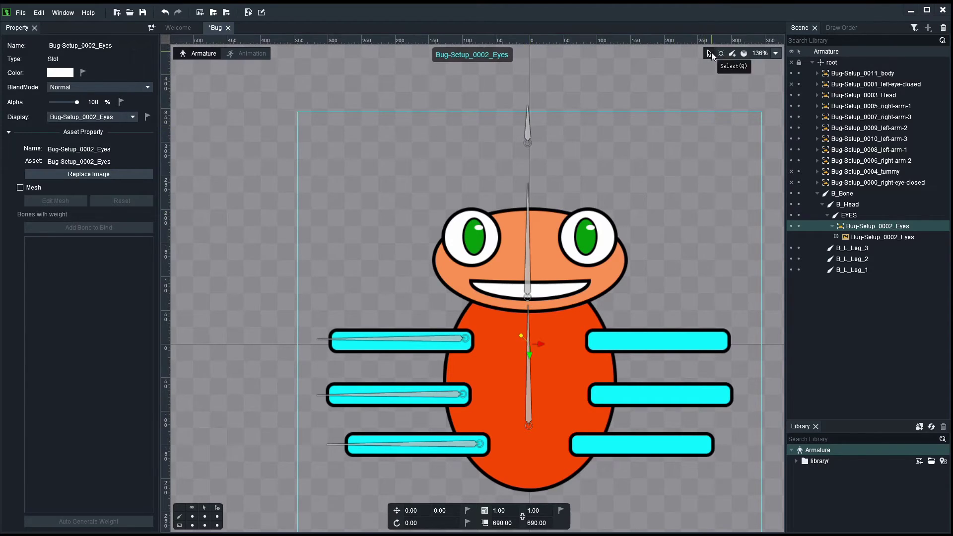
mouse_move(523, 130)
left_mouse_down()
mouse_move(511, 130)
mouse_move(537, 128)
mouse_move(512, 135)
mouse_move(525, 134)
left_mouse_up()
mouse_move(525, 136)
left_mouse_down()
mouse_move(497, 129)
mouse_move(522, 122)
mouse_move(526, 133)
mouse_move(511, 131)
mouse_move(530, 133)
mouse_move(519, 132)
left_mouse_up()
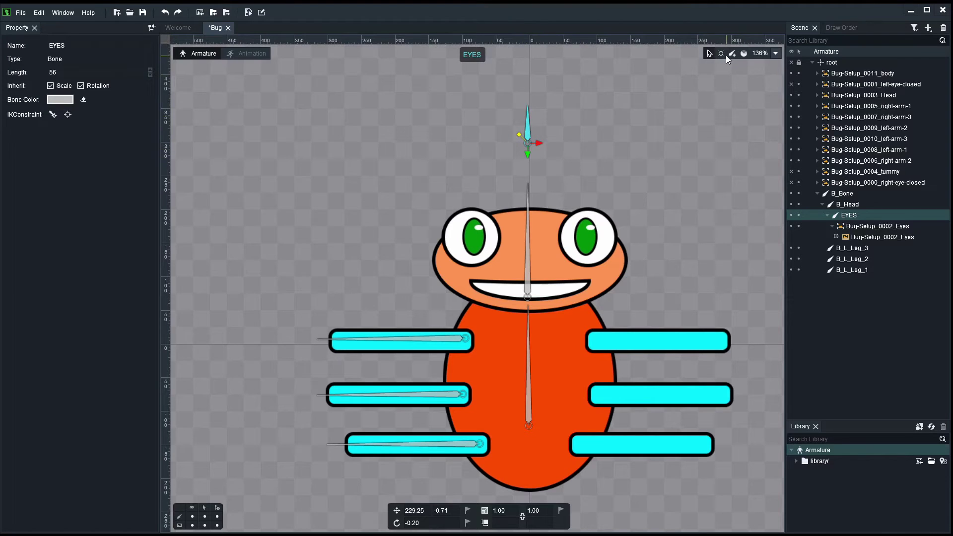
left_click(529, 263)
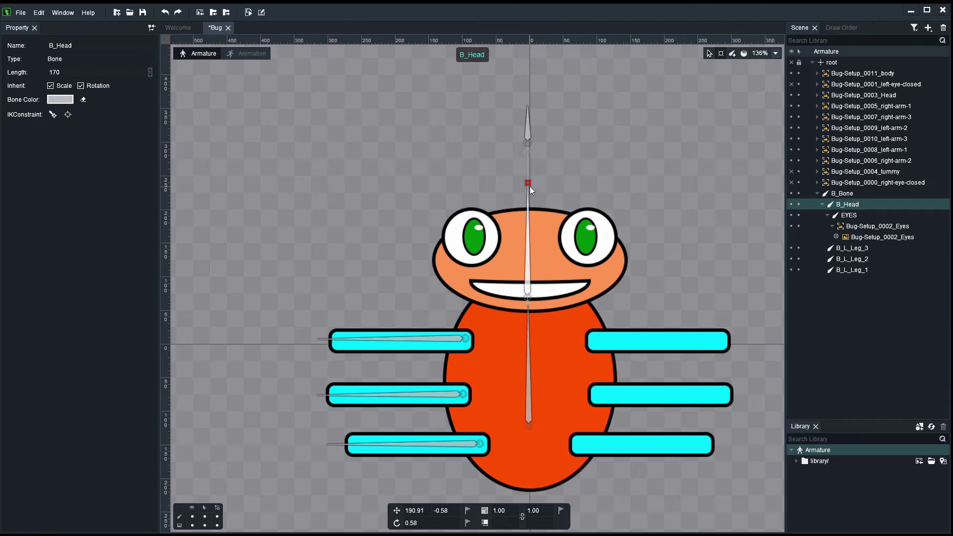
Move the Bug-Setup_0003_Head artwork under the B_Head bone.
left_click_drag(527, 184, 561, 190)
key("ctrl+z")
key("ctrl+z")
key("ctrl+z")
left_click(681, 246)
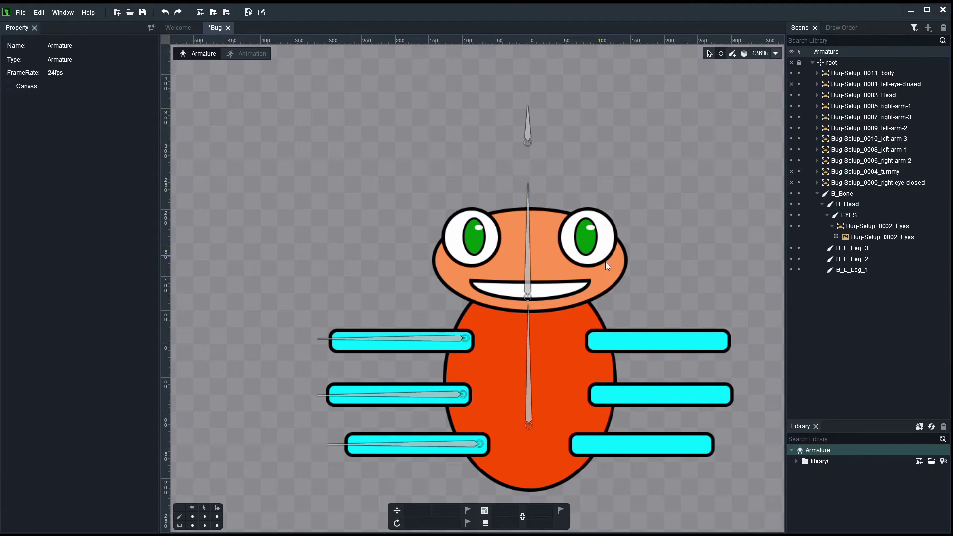
left_click(887, 96)
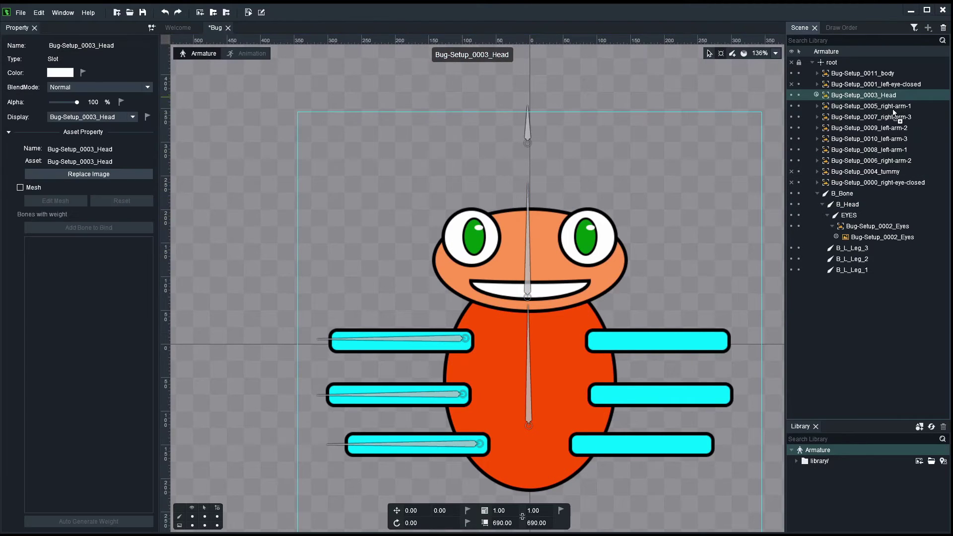
left_click_drag(894, 113, 855, 208)
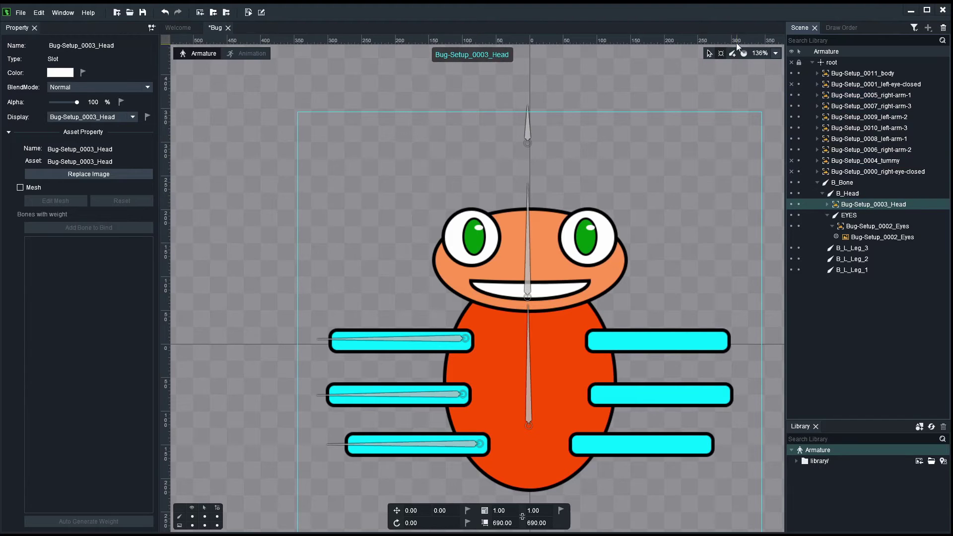
Rotate B_Head and shift EYES to confirm the head and eyes follow their bones.
left_click(529, 220)
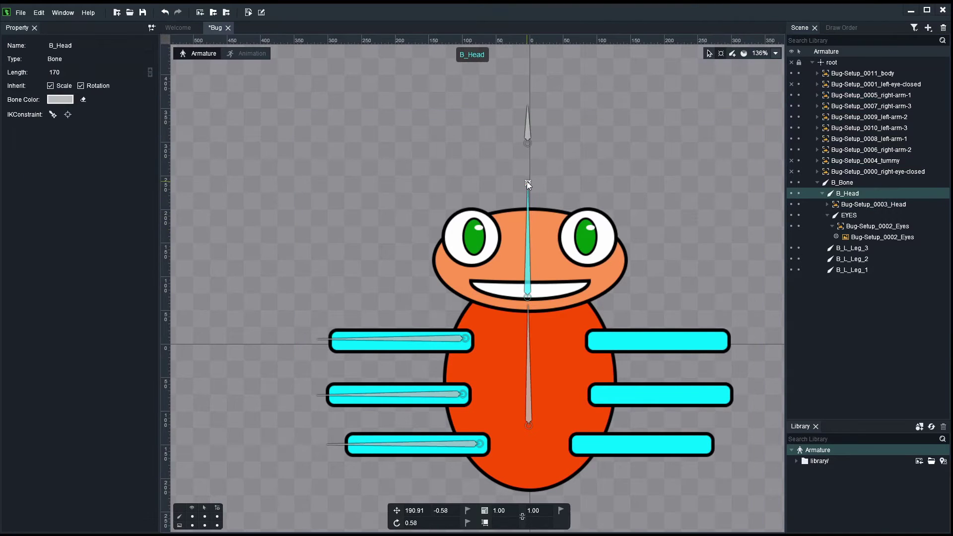
mouse_move(526, 180)
left_mouse_down()
mouse_move(496, 181)
mouse_move(579, 188)
mouse_move(460, 181)
mouse_move(499, 174)
mouse_move(487, 134)
mouse_move(465, 147)
mouse_move(501, 136)
mouse_move(480, 141)
mouse_move(491, 139)
left_mouse_up()
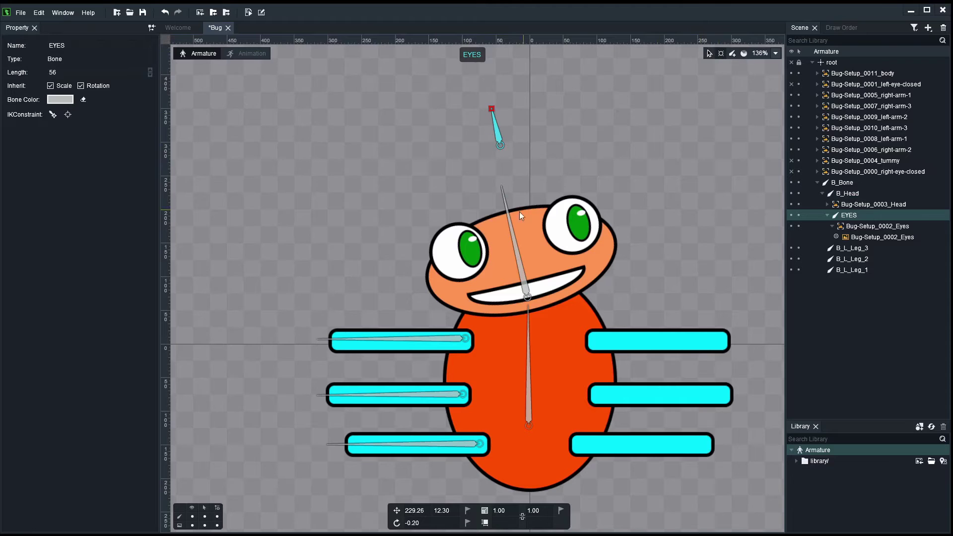
left_click(509, 197)
left_click_drag(505, 186, 534, 177)
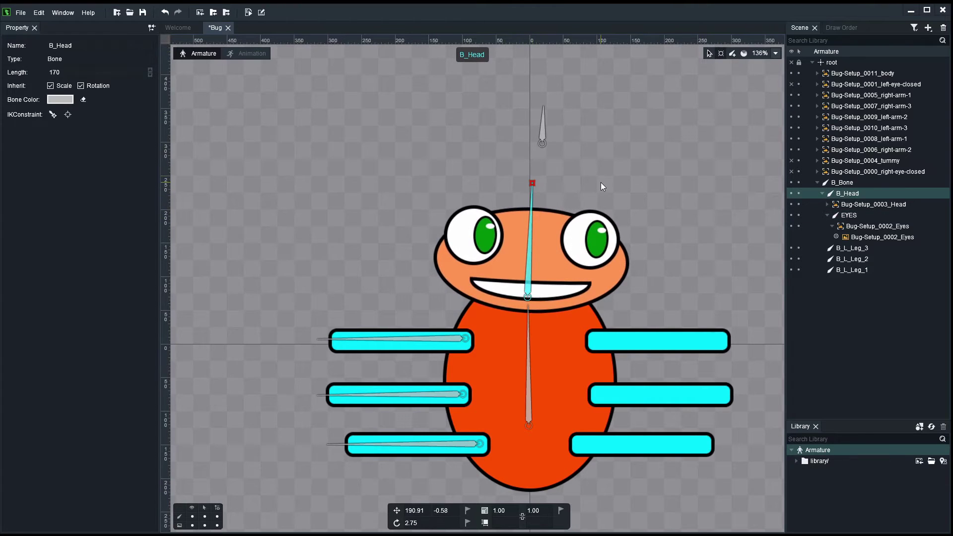
left_click_drag(601, 183, 599, 189)
left_click(624, 147)
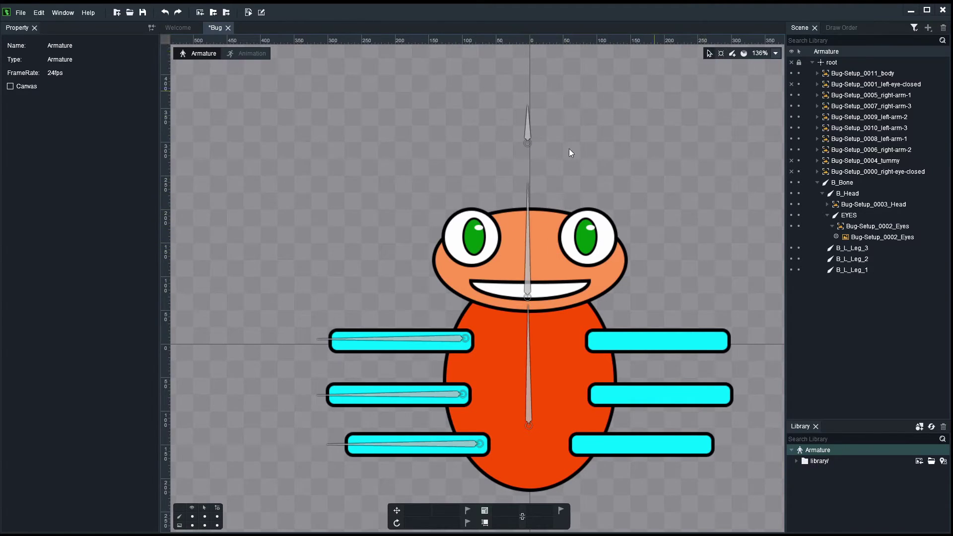
left_click_drag(528, 132, 522, 133)
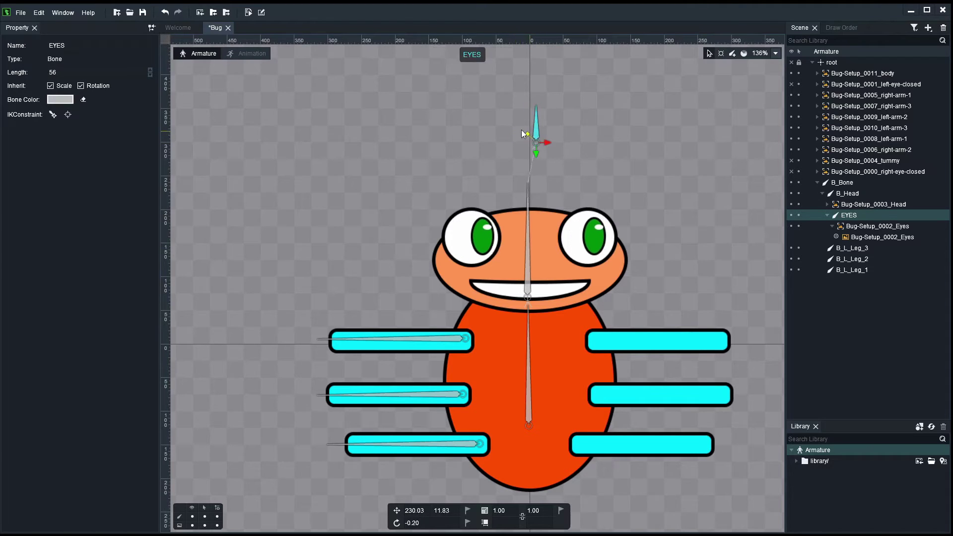
key("ctrl+z")
key("ctrl+z")
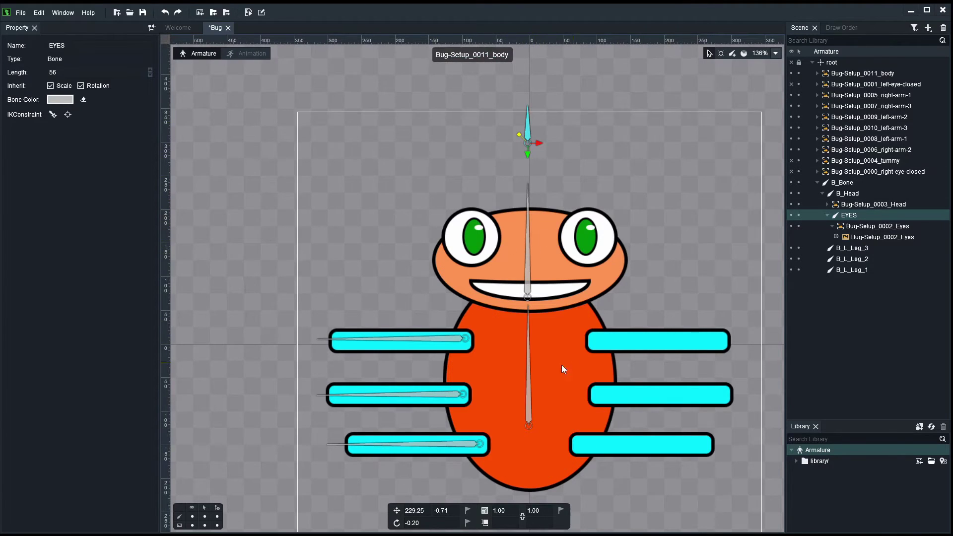
left_click(720, 53)
left_click(531, 401)
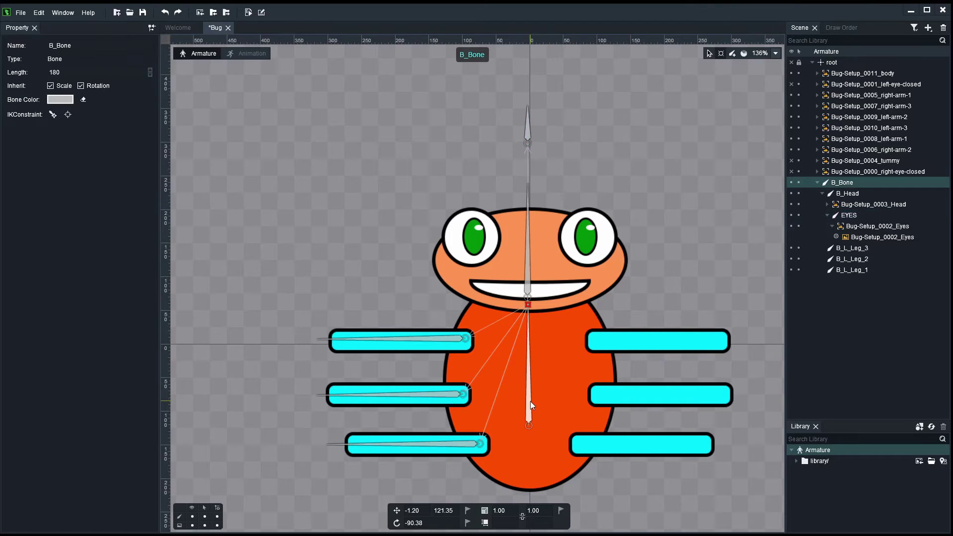
Bind the left-arm-1, -2 and -3 artwork to B_L_Leg_1, B_L_Leg_2 and B_L_Leg_3.
left_click_drag(528, 307, 609, 282)
key("ctrl+z")
left_click(675, 194)
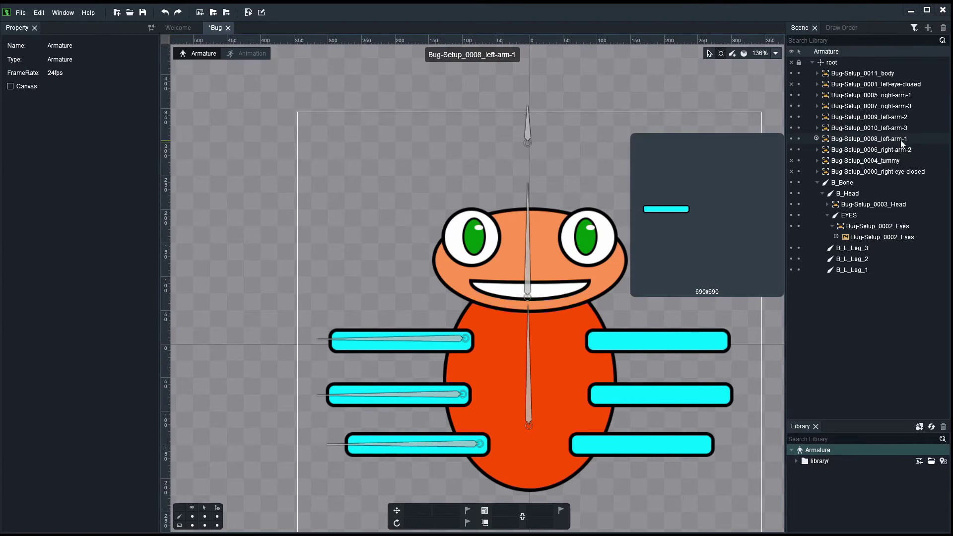
left_click_drag(900, 140, 861, 268)
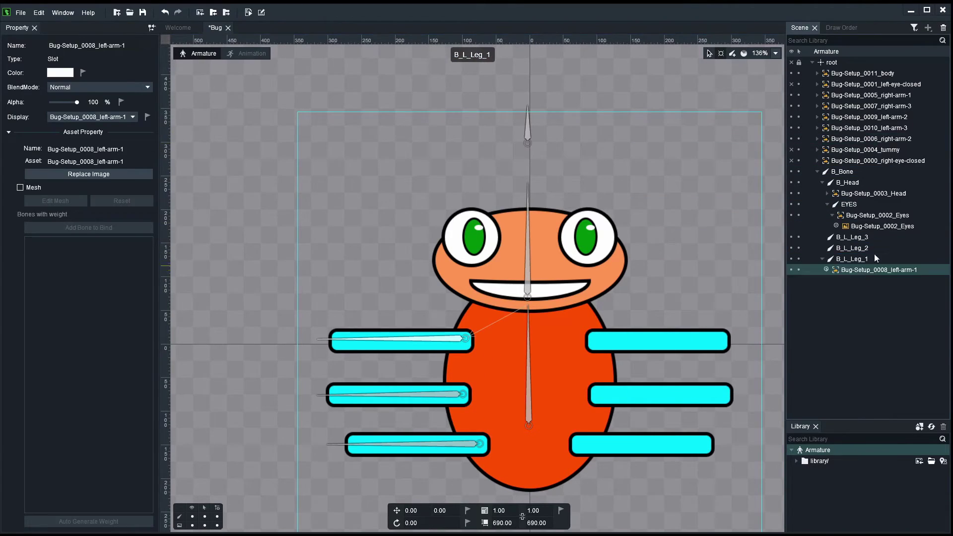
mouse_move(914, 127)
left_click_drag(914, 128, 874, 239)
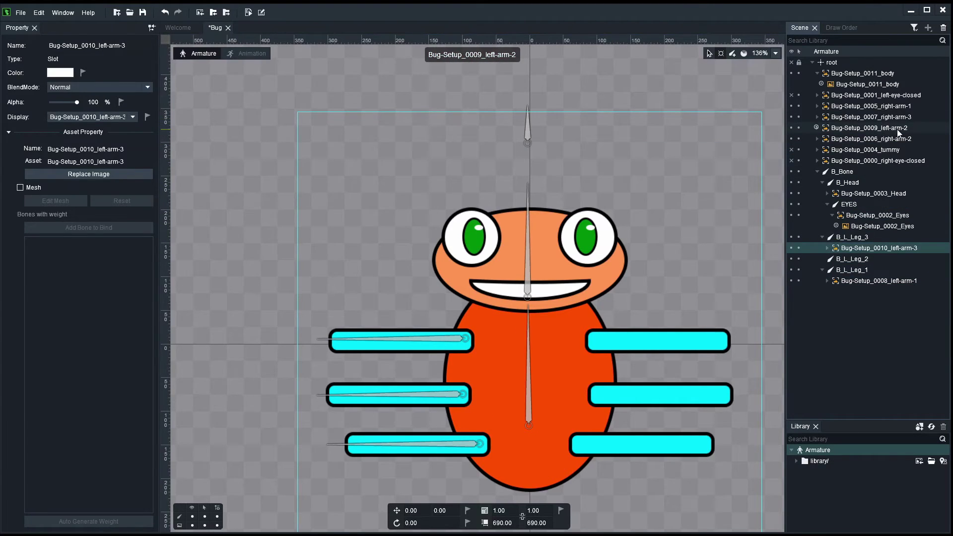
left_click_drag(899, 132, 876, 259)
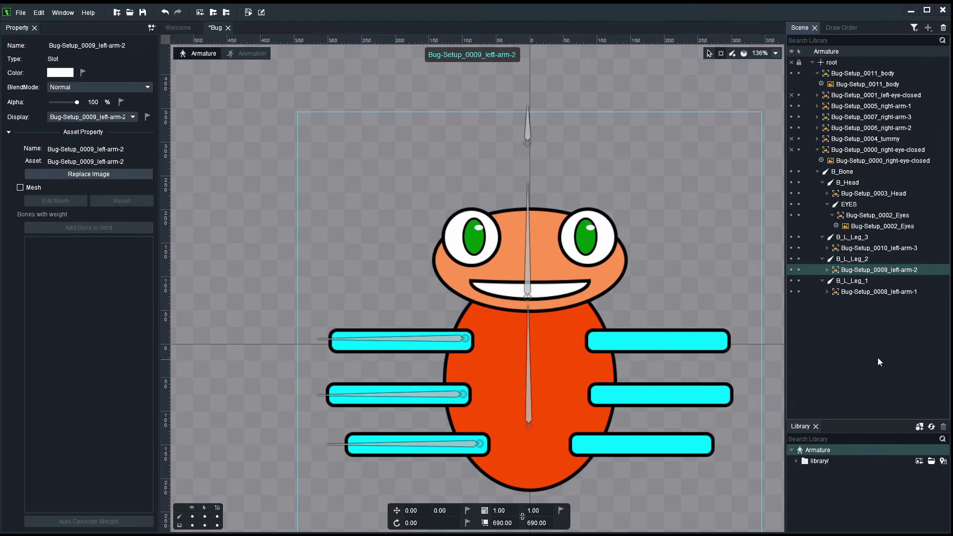
Rotate B_Bone and B_L_Leg_1 to verify the left legs follow, undoing each test.
left_click(528, 380)
left_click_drag(527, 303, 556, 303)
key("ctrl+z")
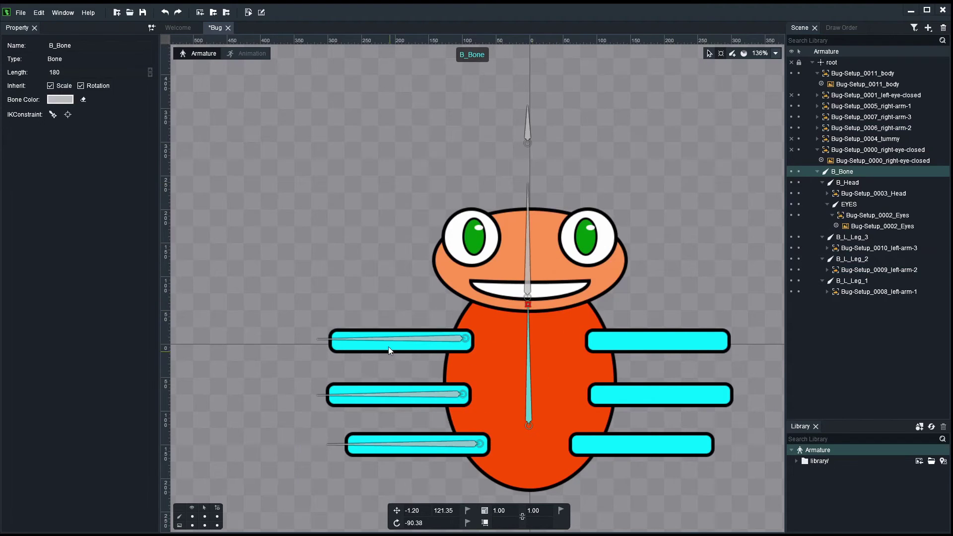
left_click(392, 338)
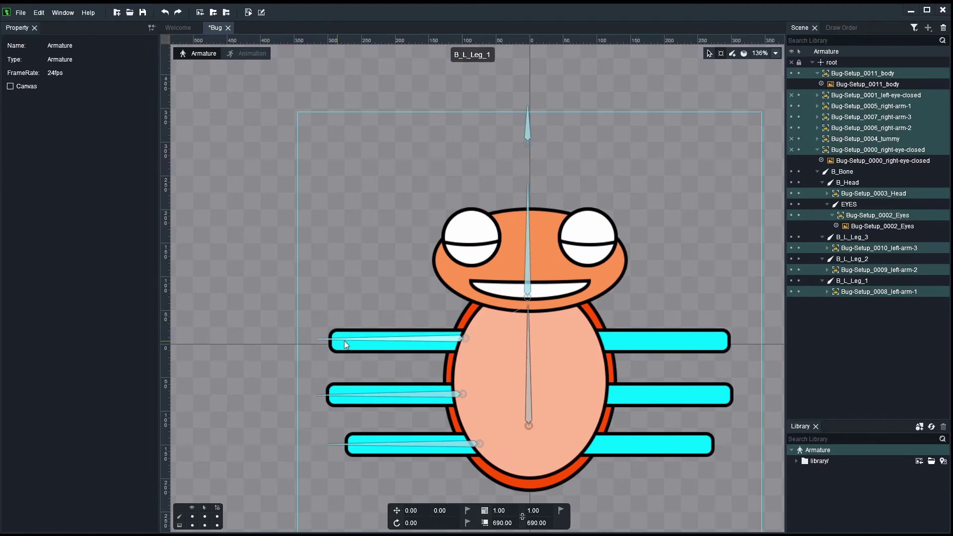
left_click_drag(317, 341, 316, 350)
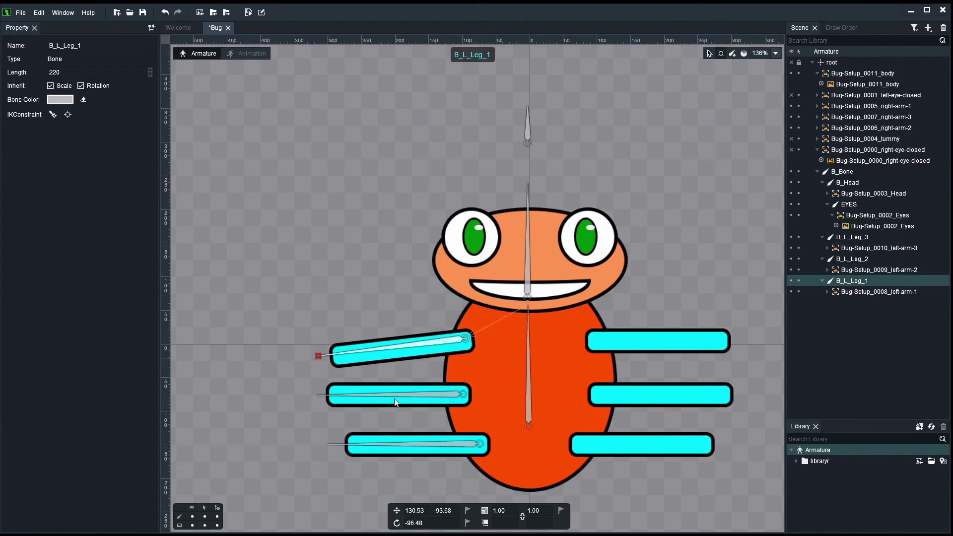
key("ctrl+z")
left_click(318, 396)
left_click(316, 396)
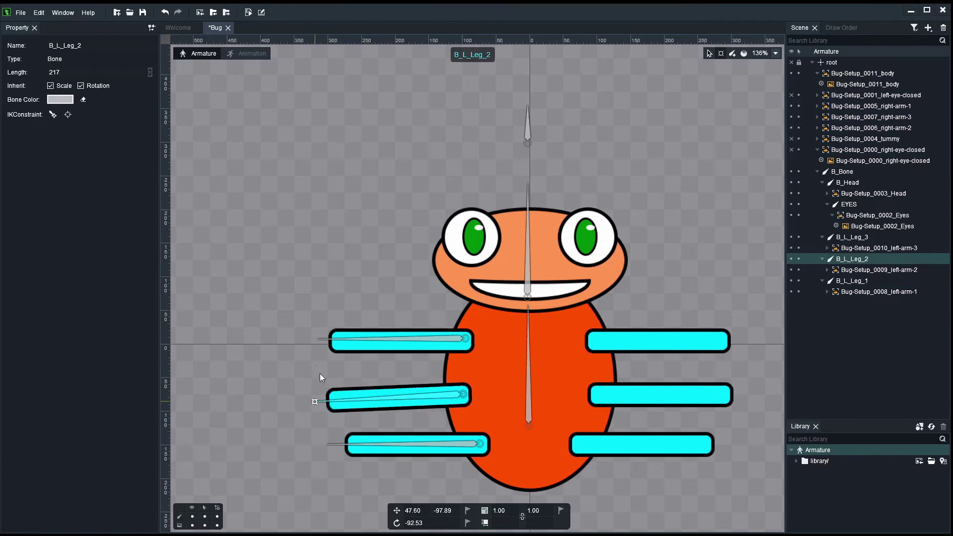
left_click(326, 445)
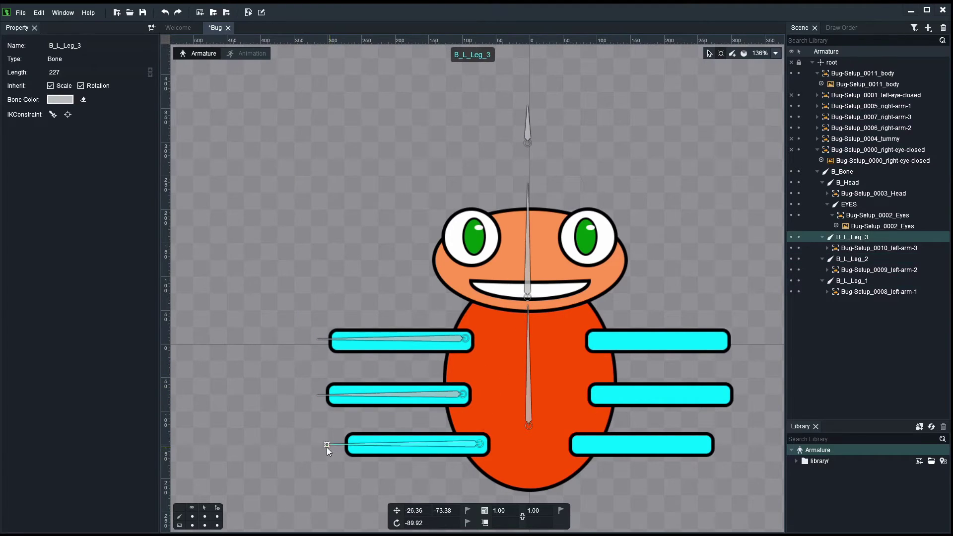
left_click(327, 444)
left_click(275, 377)
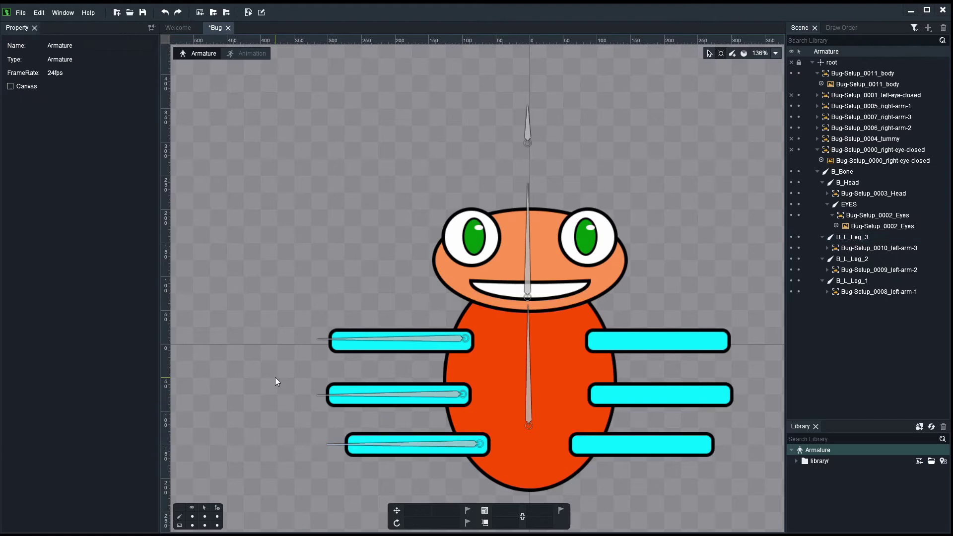
Draw a 212-long bone from B_Bone along the bug's right middle leg.
scroll(275, 378, "down", 2)
left_click_drag(281, 374, 323, 327)
scroll(324, 327, "up", 2)
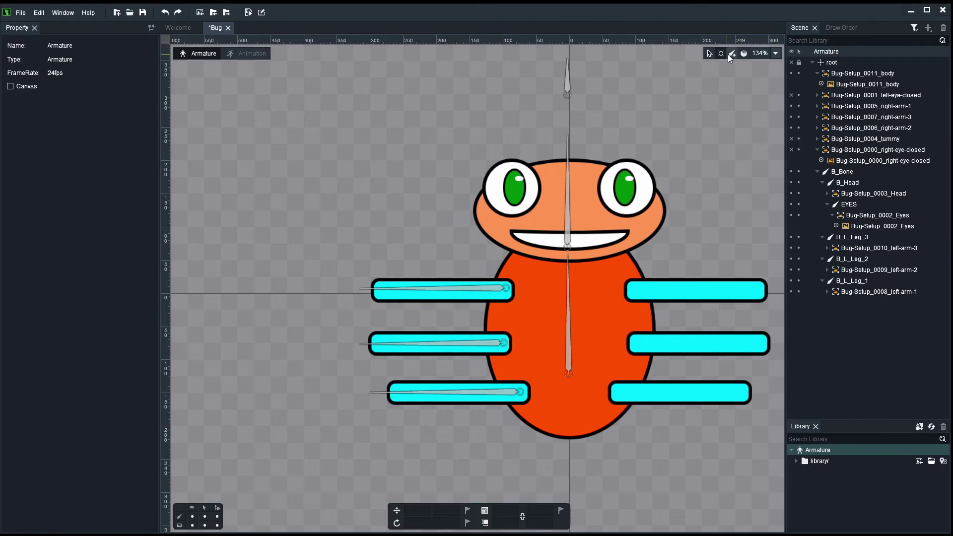
left_click(571, 365)
left_click_drag(638, 344, 777, 345)
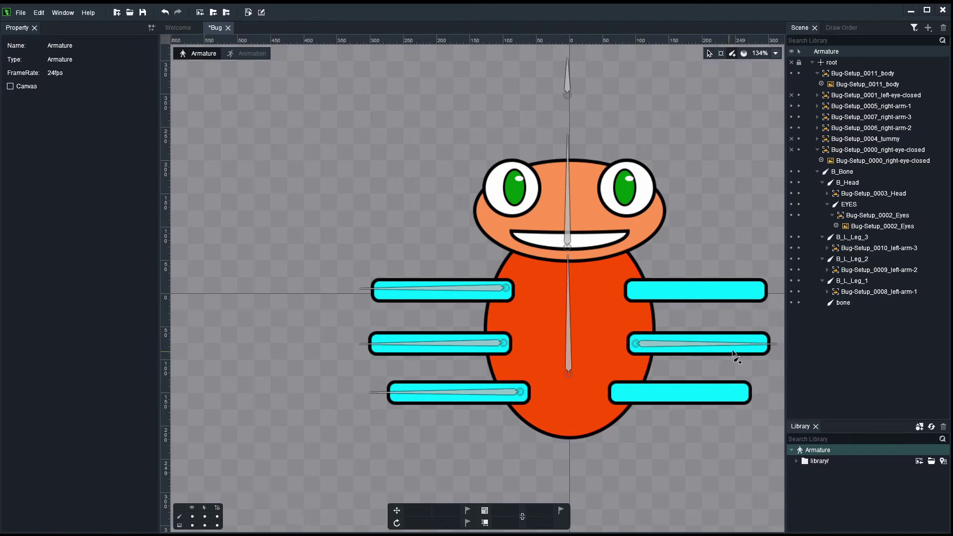
Attach the right-arm-1 artwork to the new bone and test its rotation.
left_click(901, 105)
left_click_drag(909, 136, 844, 304)
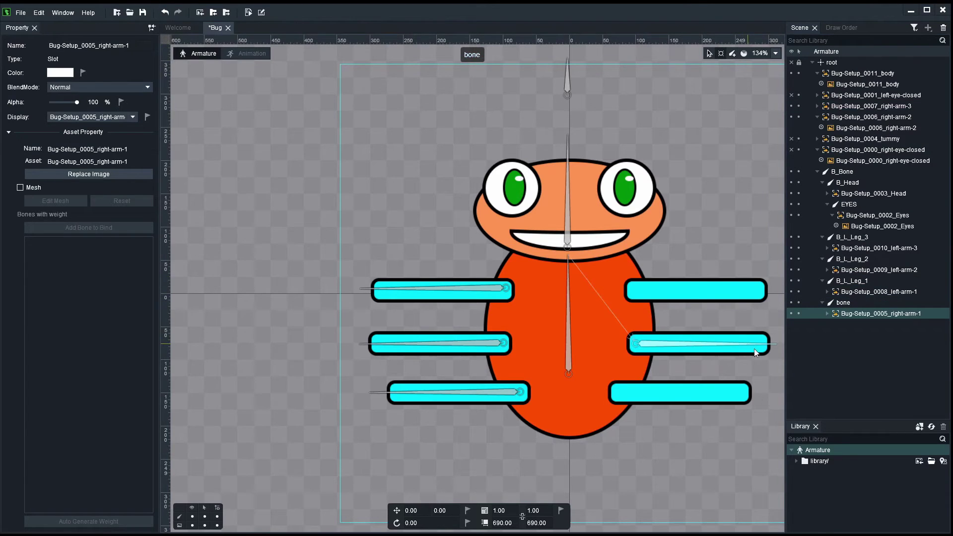
left_click_drag(726, 347, 642, 351)
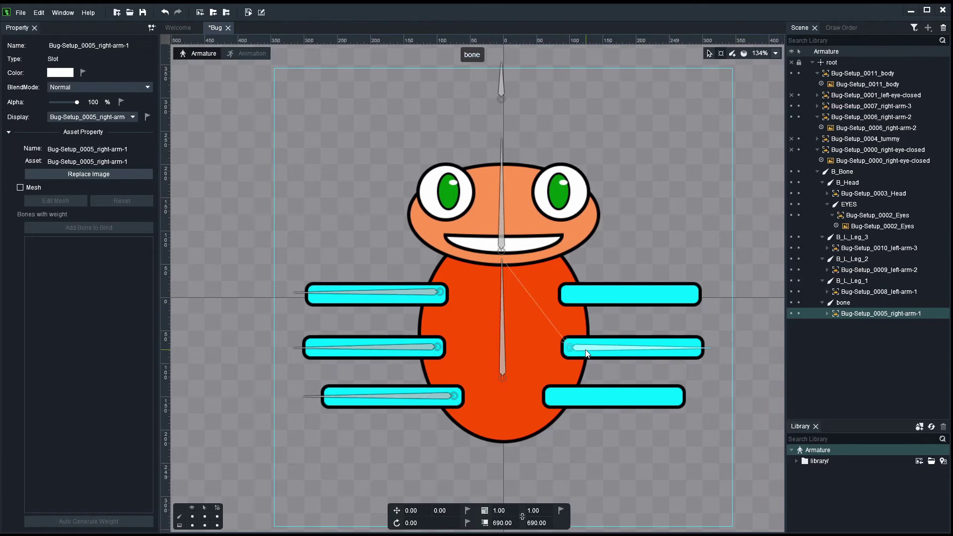
left_click(713, 348)
mouse_move(711, 342)
left_mouse_down()
mouse_move(712, 359)
mouse_move(715, 296)
mouse_move(716, 378)
mouse_move(721, 280)
mouse_move(710, 324)
left_mouse_up()
key("ctrl+z")
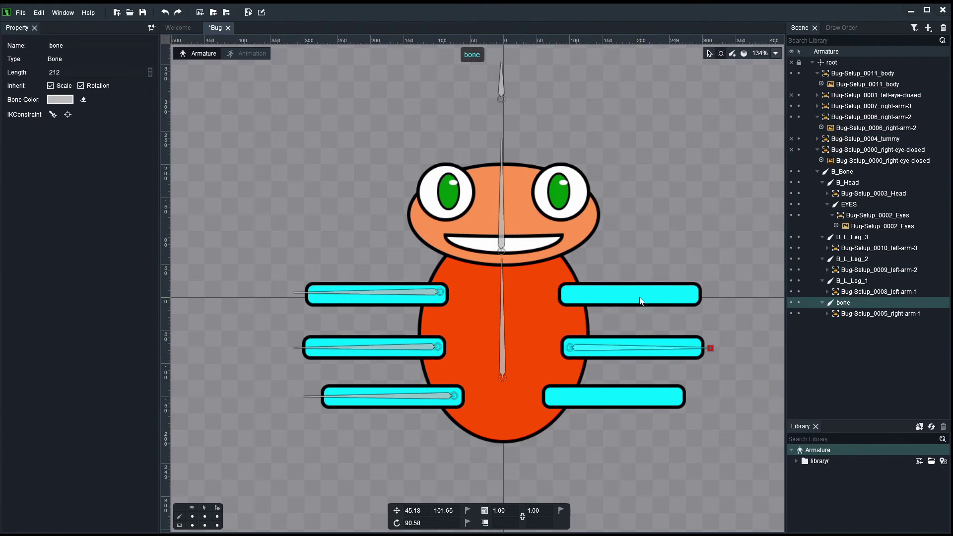
Move right-arm-1 back to the top of root and delete the empty bone.
left_click(851, 315)
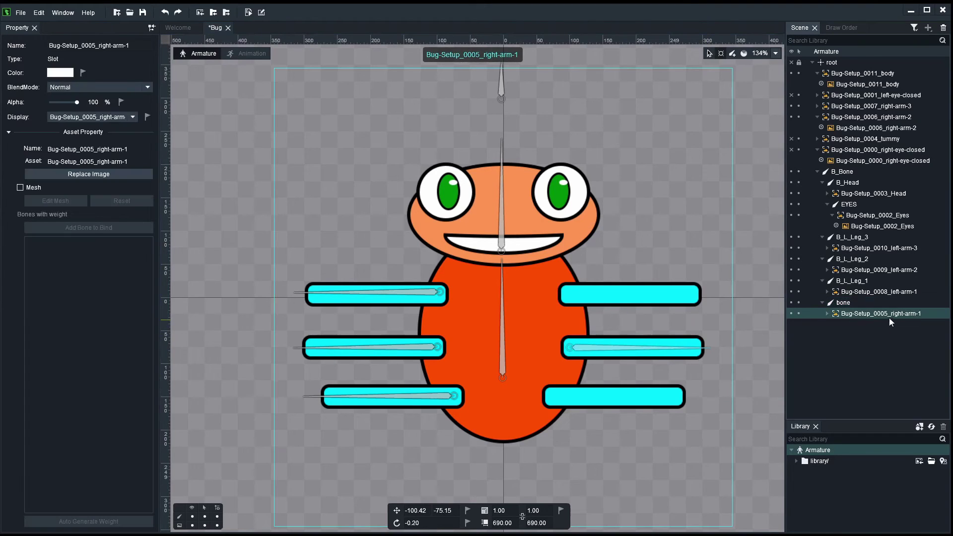
left_click_drag(874, 314, 844, 73)
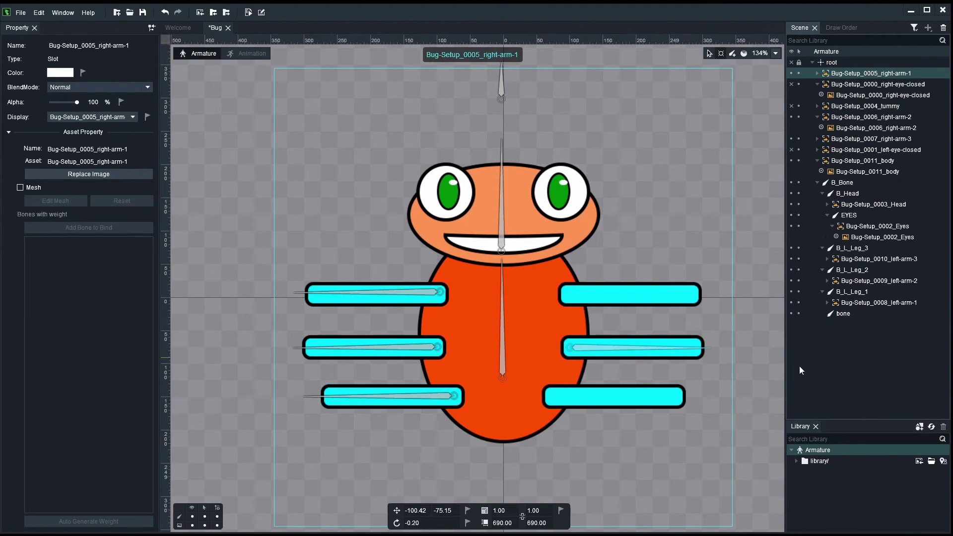
left_click(639, 350)
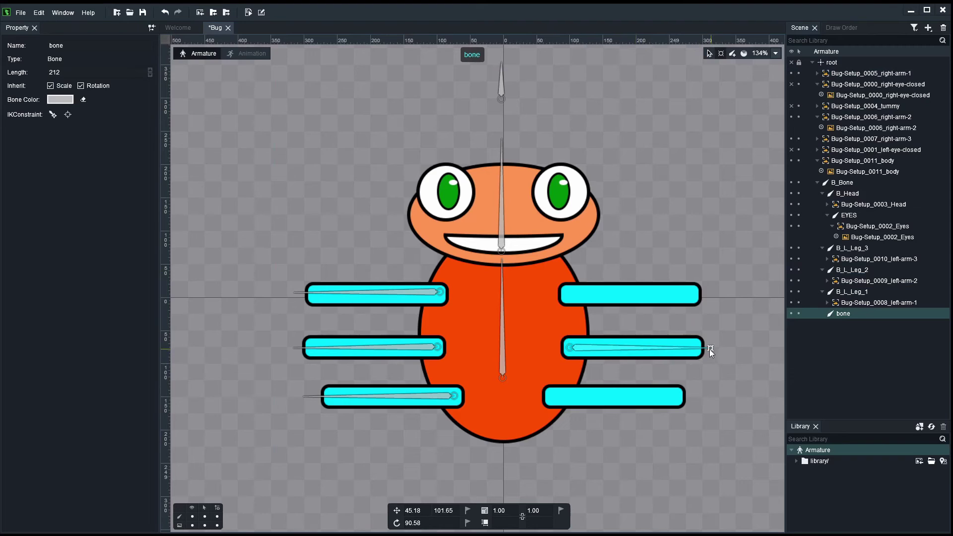
left_click_drag(708, 379, 728, 345)
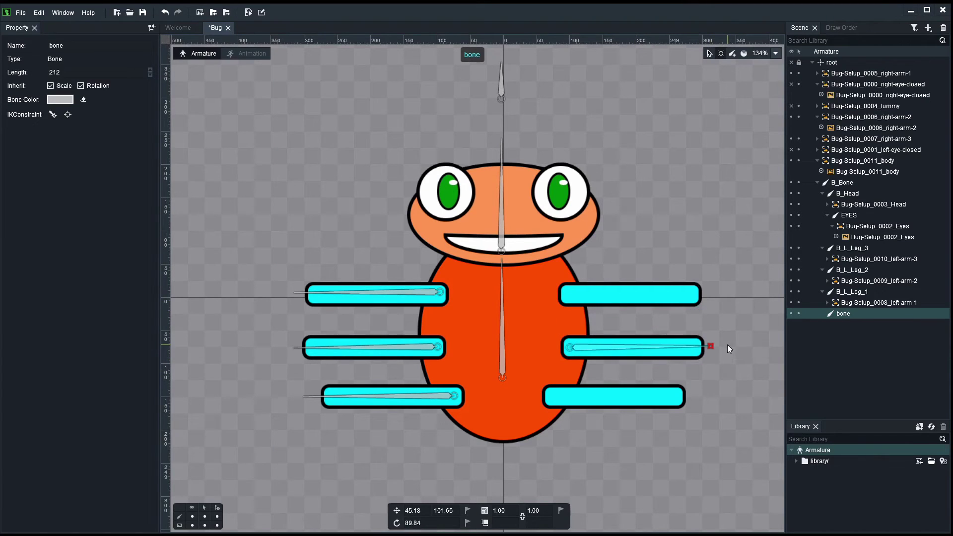
key("ctrl+z")
left_click(735, 326)
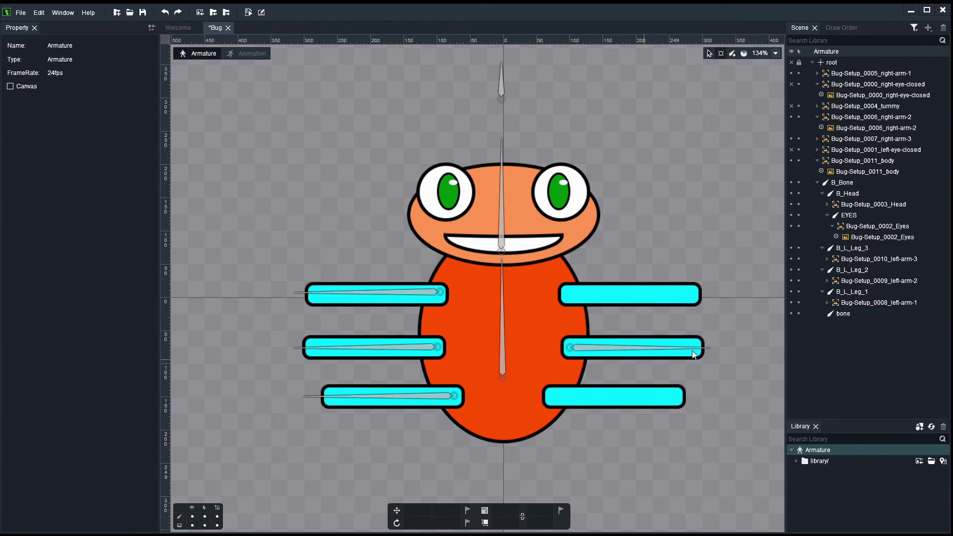
left_click(836, 315)
key("Delete")
left_click(489, 295)
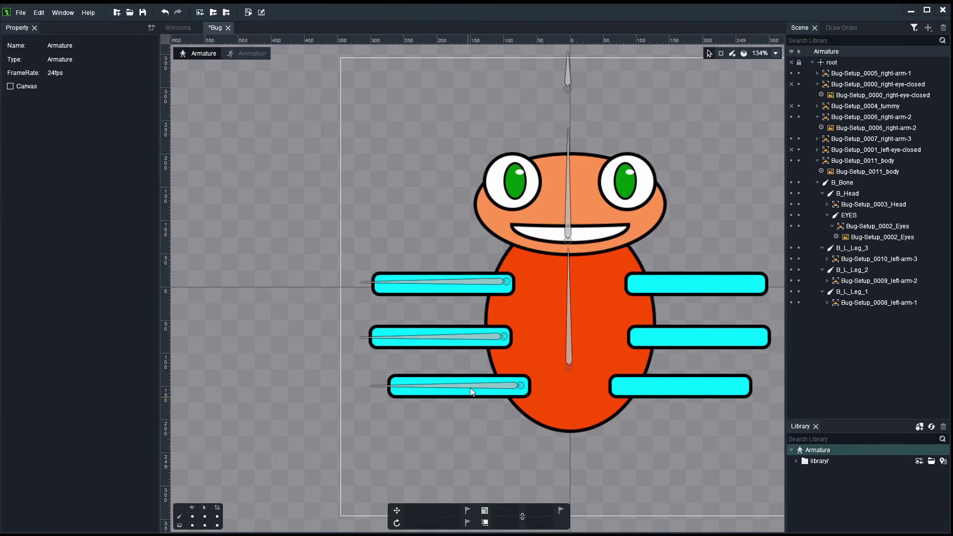
Add IK constraints to B_L_Leg_1, B_L_Leg_2 and B_L_Leg_3 with targets left of each leg.
left_click(477, 284)
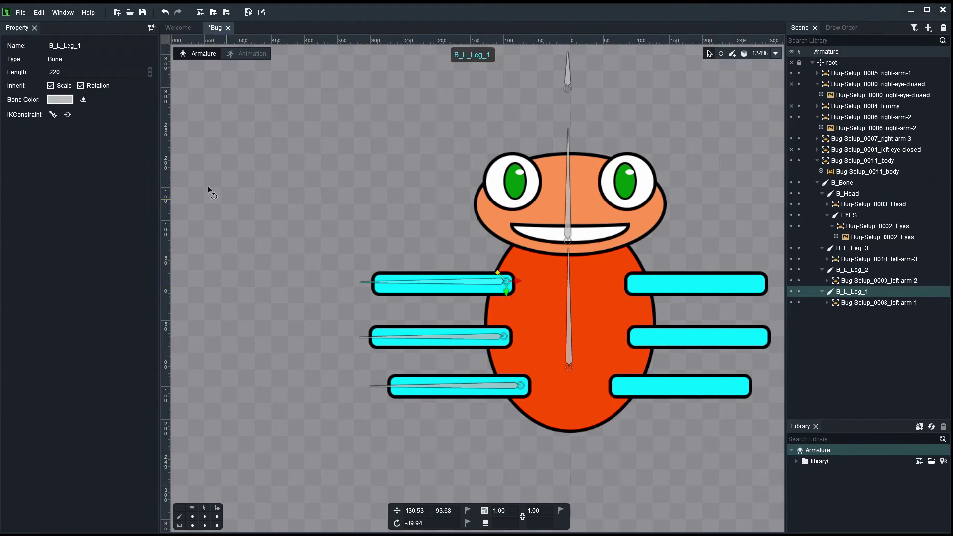
left_click(69, 116)
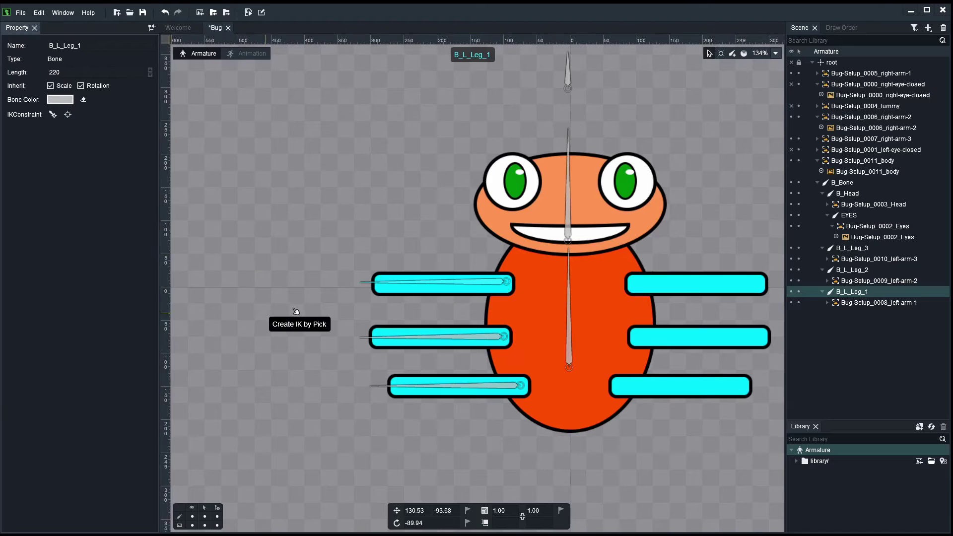
left_click(305, 282)
left_click(344, 335)
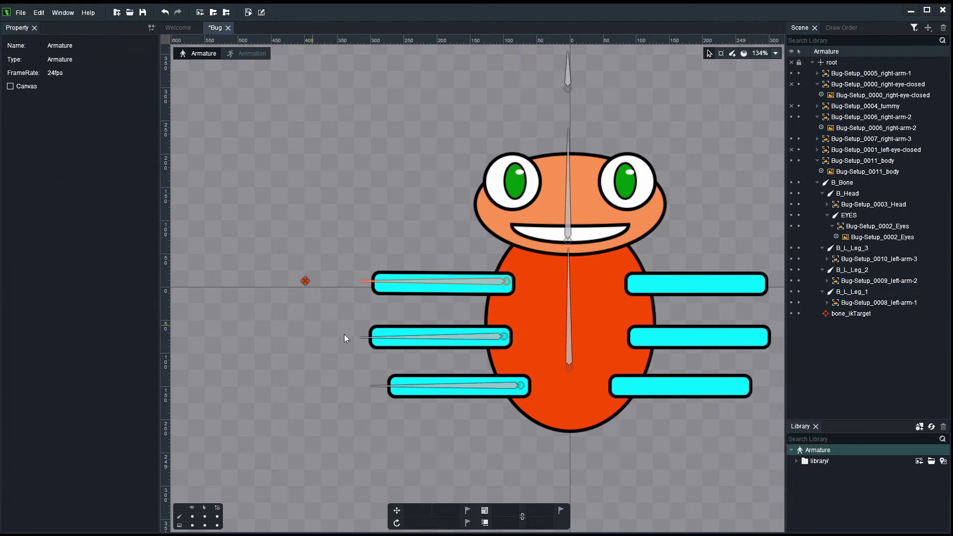
left_click(445, 337)
left_click(68, 114)
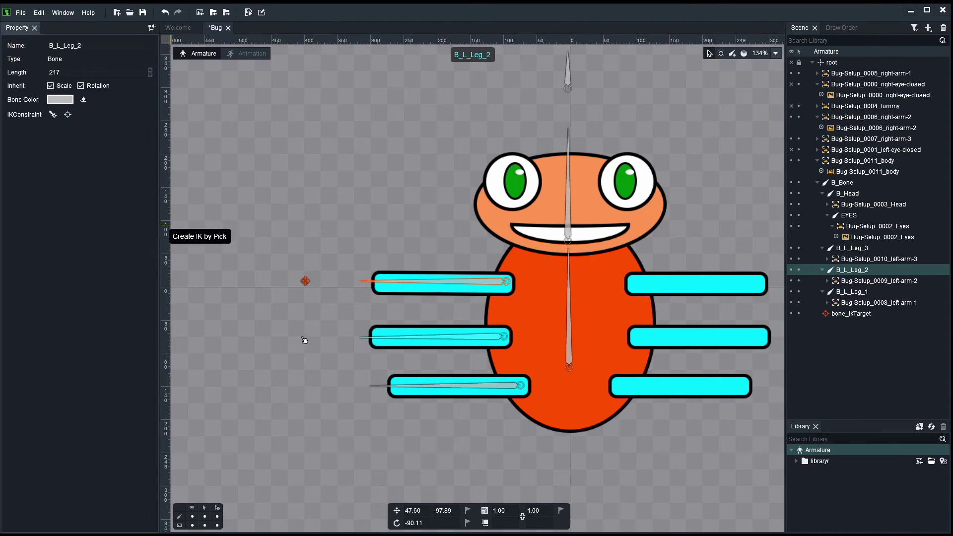
left_click(303, 334)
left_click(318, 345)
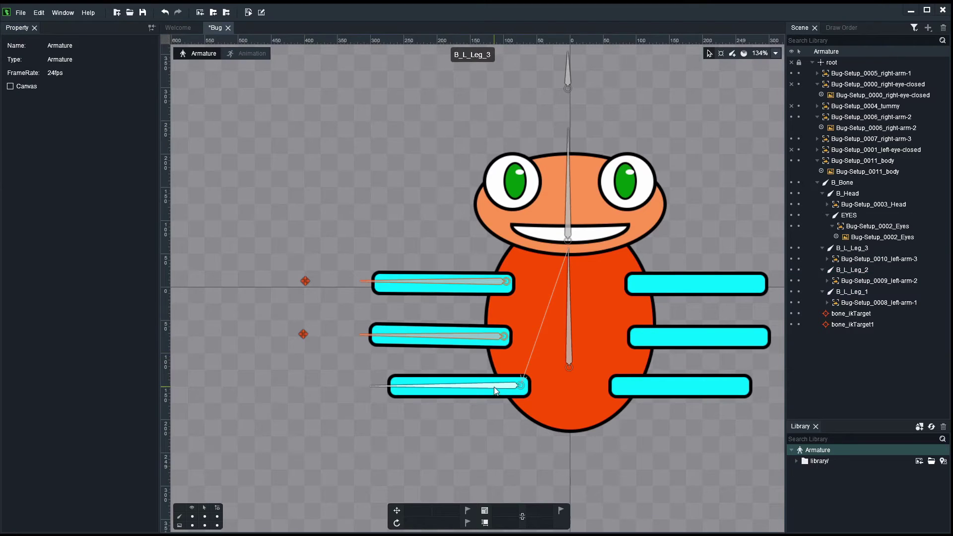
left_click(493, 388)
left_click(67, 115)
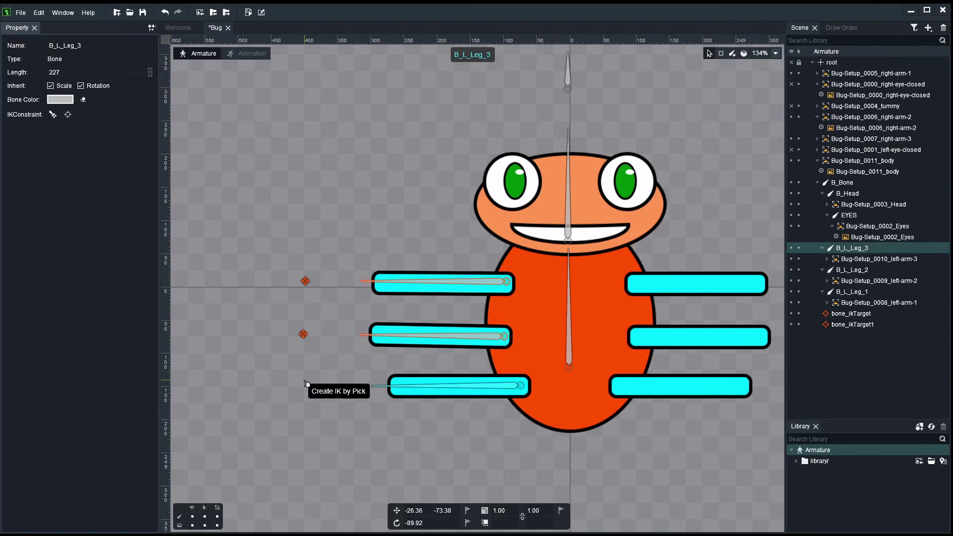
left_click(305, 380)
left_click(315, 333)
Drag the three IK targets to check each left leg follows.
mouse_move(305, 280)
left_mouse_down()
mouse_move(308, 304)
mouse_move(312, 255)
mouse_move(309, 268)
mouse_move(286, 176)
mouse_move(251, 321)
mouse_move(307, 288)
mouse_move(309, 296)
left_mouse_up()
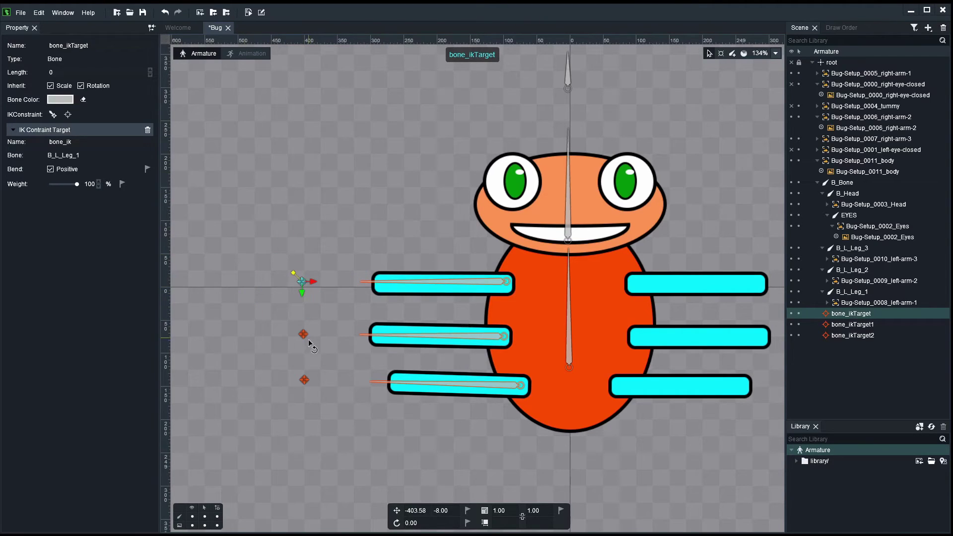
mouse_move(304, 331)
left_mouse_down()
mouse_move(269, 348)
mouse_move(283, 323)
mouse_move(297, 340)
left_mouse_up()
mouse_move(305, 382)
left_mouse_down()
mouse_move(300, 426)
mouse_move(300, 395)
left_mouse_up()
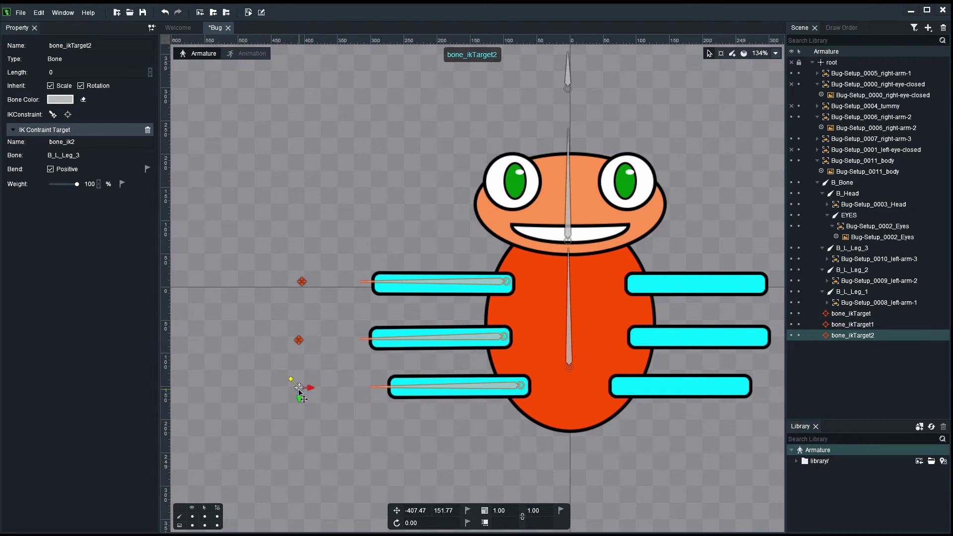
left_click(264, 363)
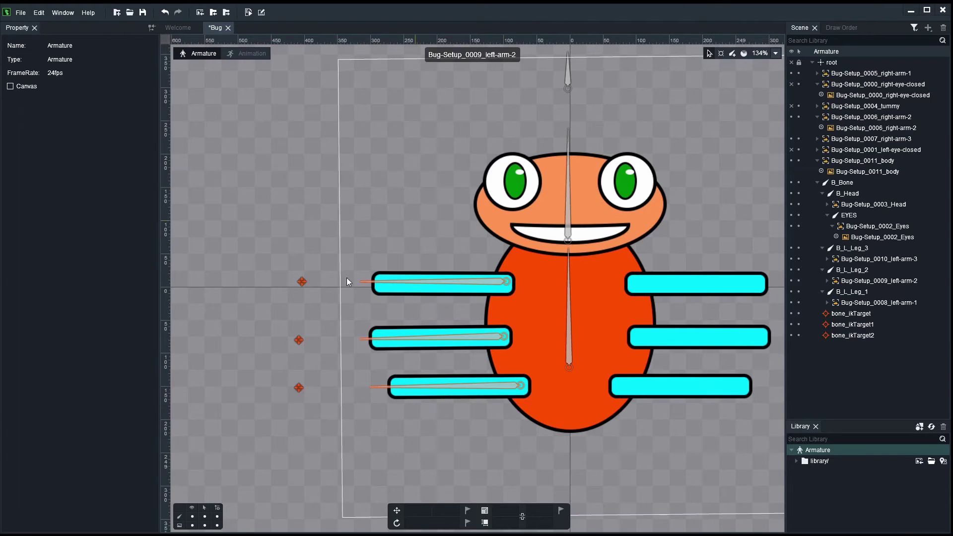
Draw a 225-long upright bone left of the bug's legs and nudge it into place.
right_click(261, 222)
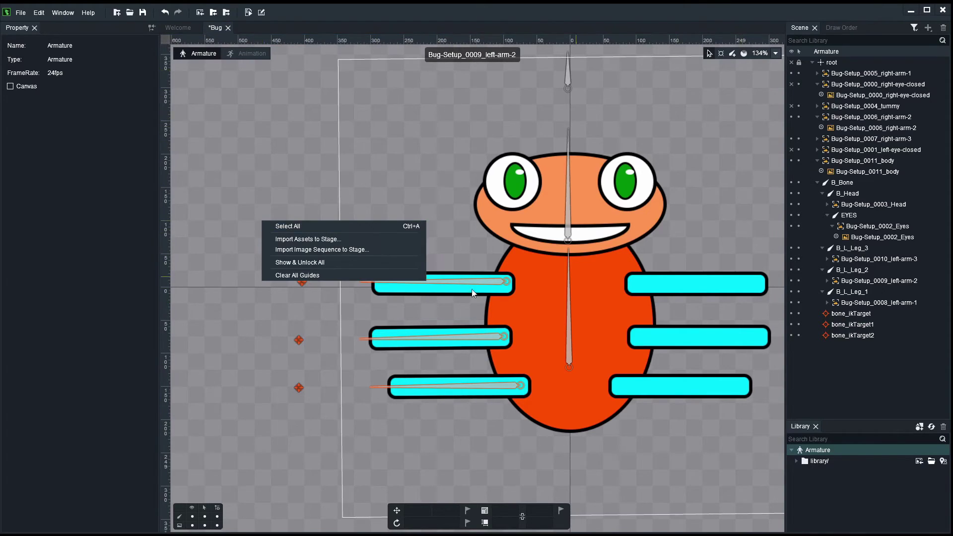
left_click(121, 264)
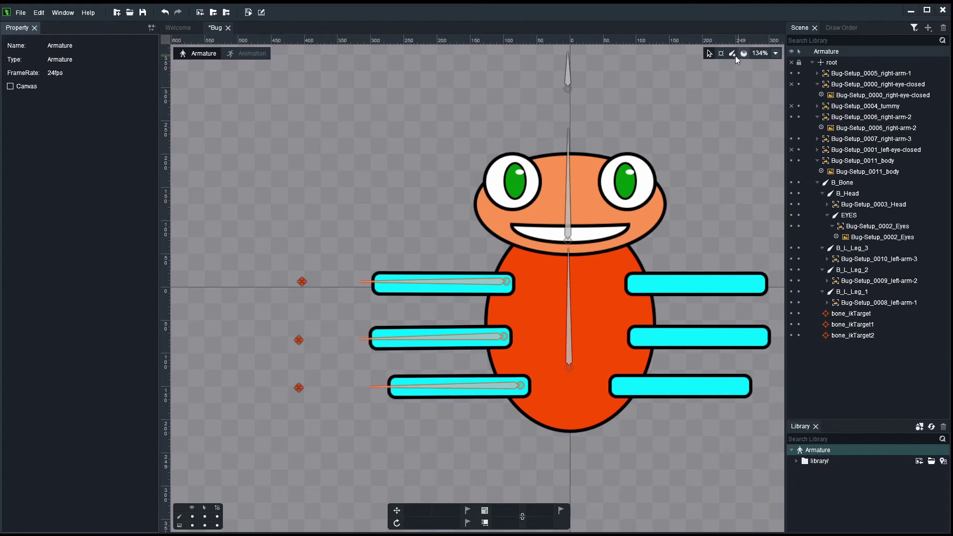
left_click(732, 54)
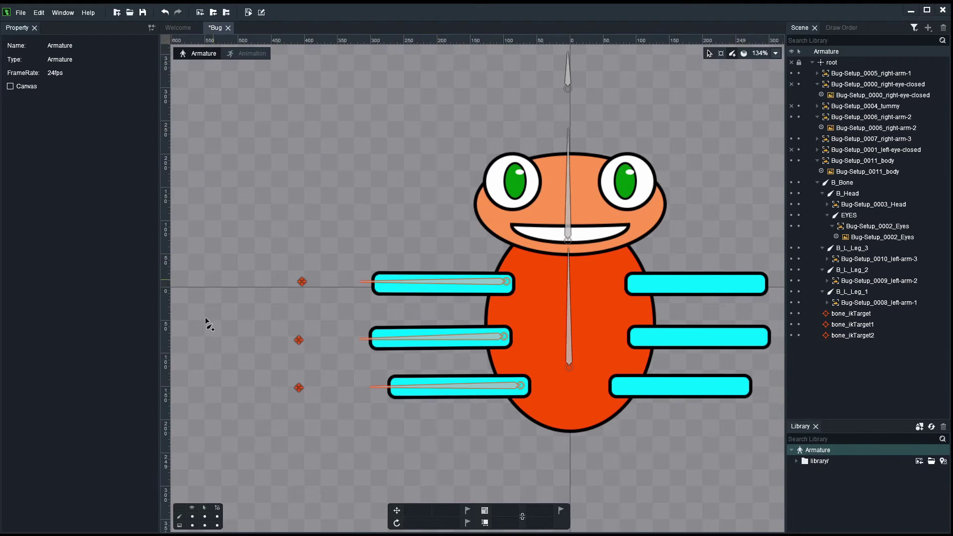
left_click_drag(219, 399, 220, 250)
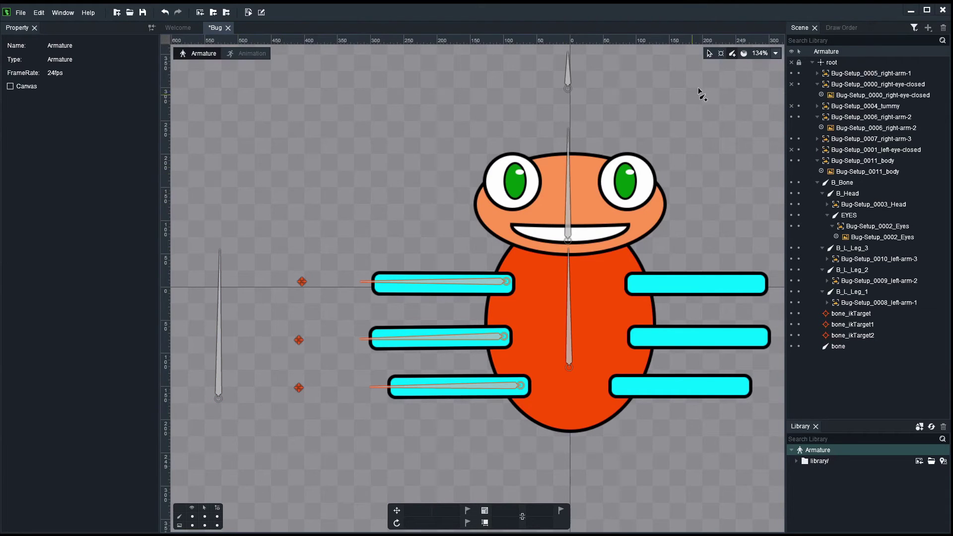
left_click(710, 56)
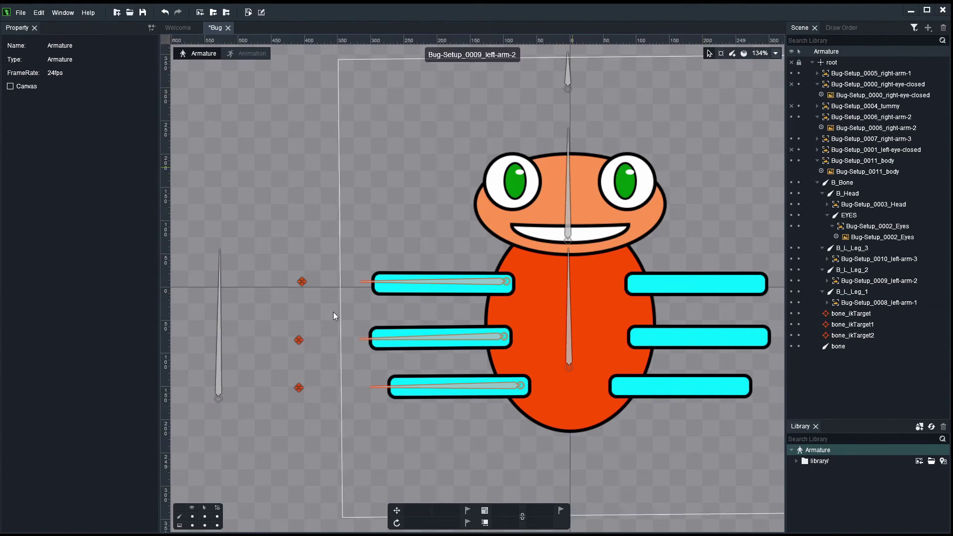
left_click(219, 368)
mouse_move(224, 336)
left_mouse_down()
mouse_move(209, 383)
mouse_move(226, 307)
mouse_move(224, 353)
left_mouse_up()
left_click(302, 281)
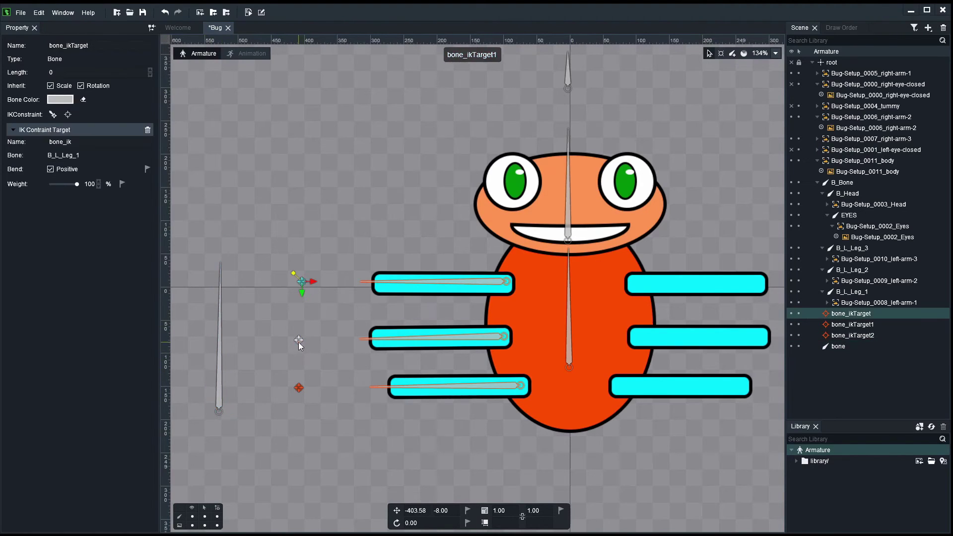
Select bone_ikTarget, bone_ikTarget1 and bone_ikTarget2 and parent them to the new bone.
left_click(299, 341, "shift")
left_click(299, 388, "shift")
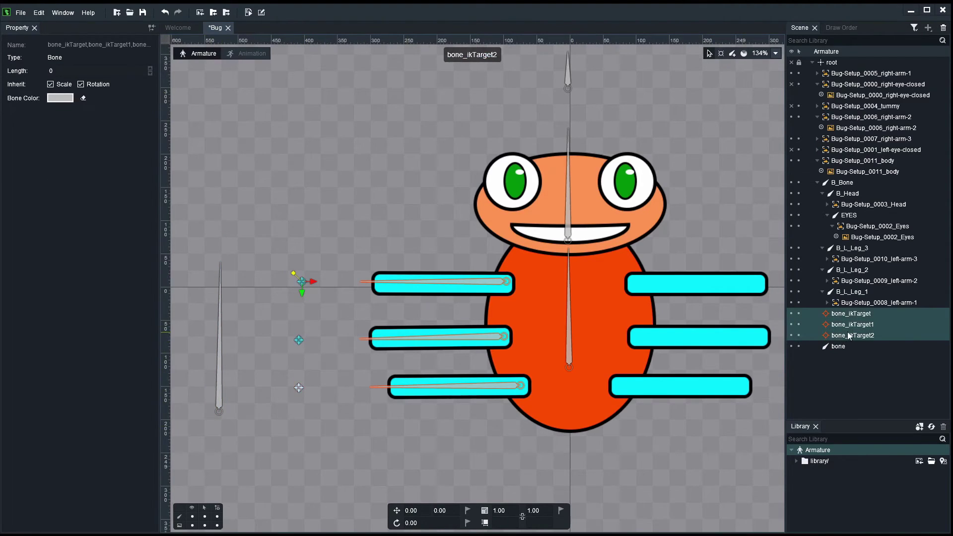
left_click_drag(849, 336, 840, 349)
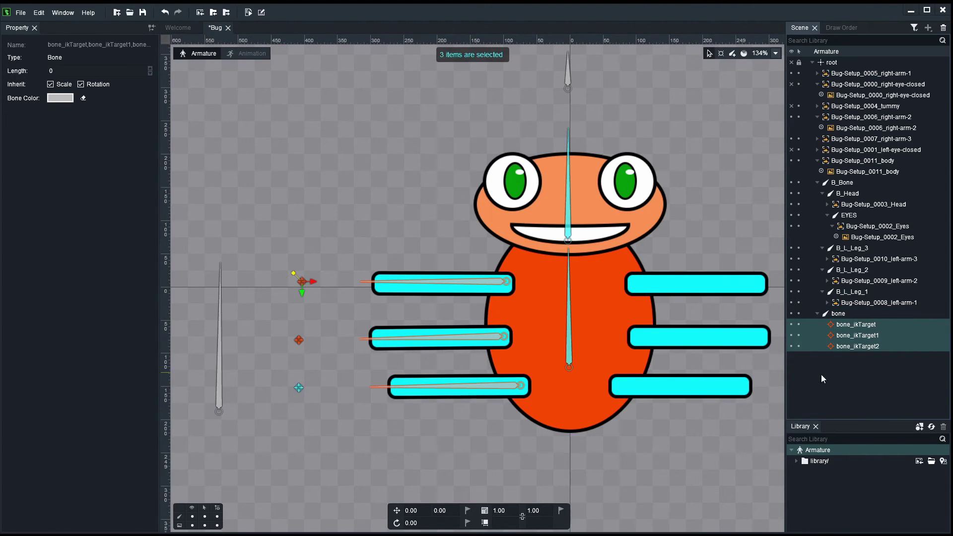
Drag the new bone and individual IK targets to check all three legs follow.
left_click_drag(219, 386, 242, 383)
mouse_move(318, 342)
left_mouse_down()
mouse_move(320, 314)
mouse_move(315, 344)
left_mouse_up()
left_click_drag(318, 350, 319, 358)
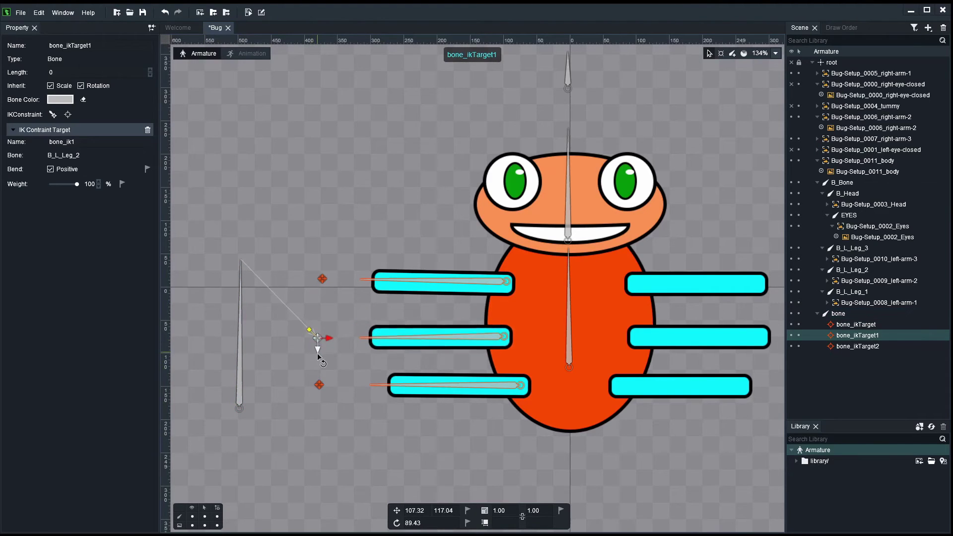
mouse_move(322, 279)
left_mouse_down()
mouse_move(316, 287)
mouse_move(317, 274)
left_mouse_up()
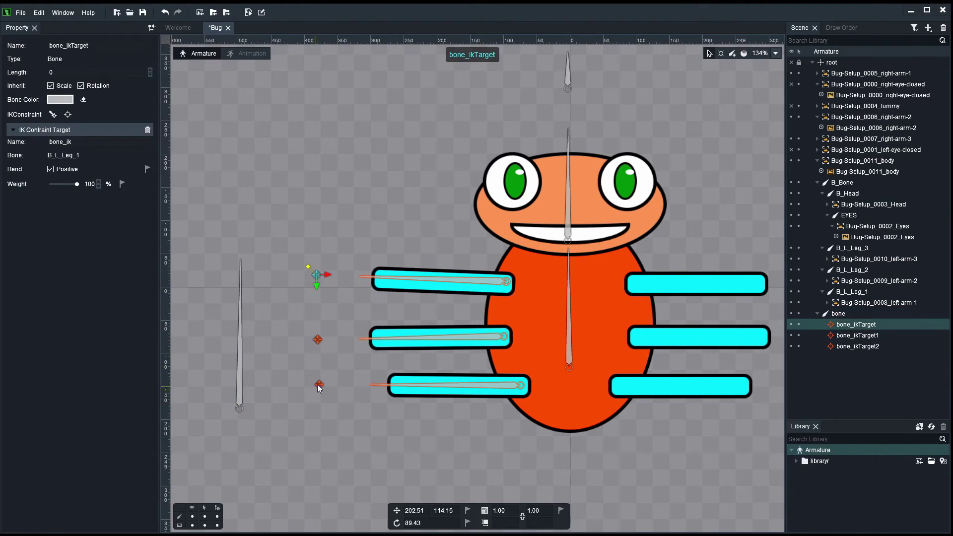
left_click(317, 384)
left_click(316, 285)
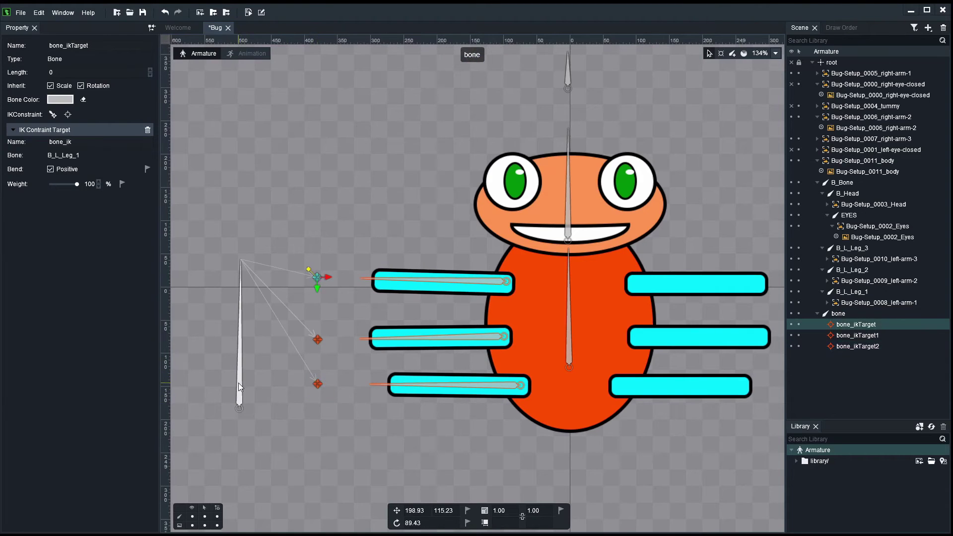
mouse_move(243, 385)
left_mouse_down()
mouse_move(248, 330)
mouse_move(250, 395)
mouse_move(273, 375)
mouse_move(245, 379)
mouse_move(253, 399)
mouse_move(221, 390)
mouse_move(237, 387)
left_mouse_up()
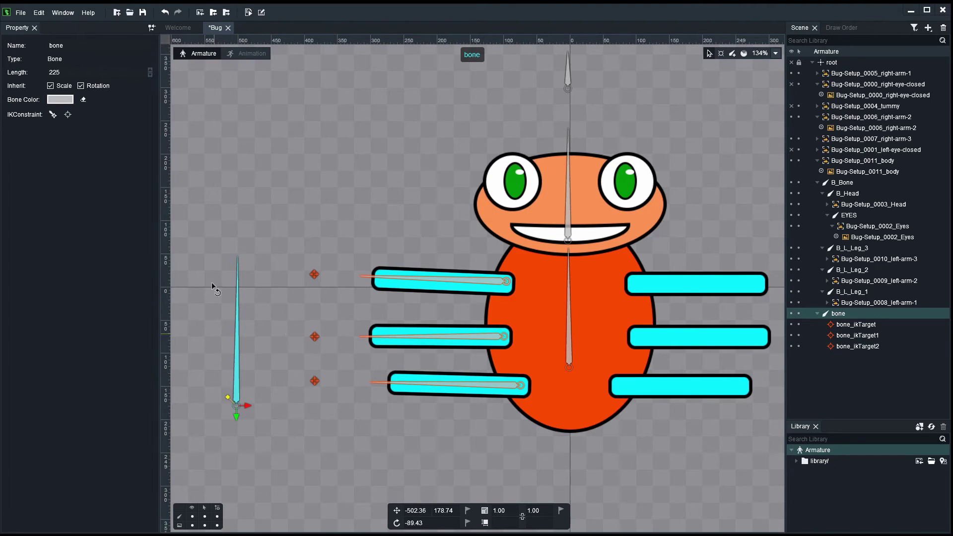
Parent the upright leg-control bone to the body bone B_Bone.
right_click(238, 395)
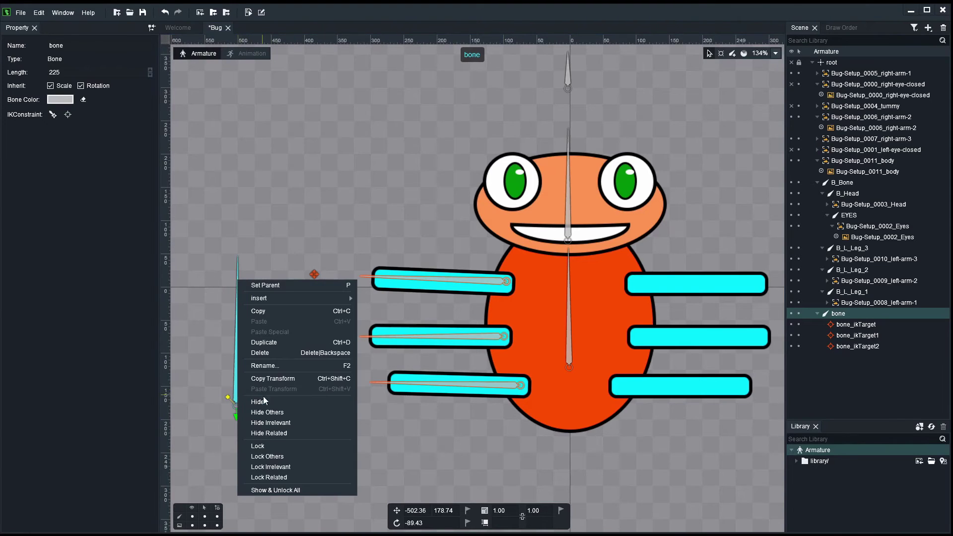
left_click(273, 287)
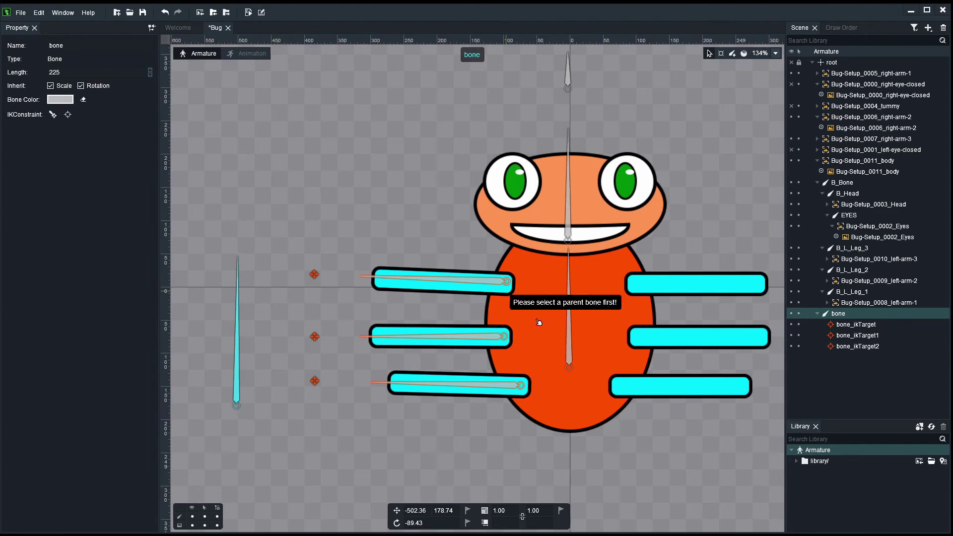
left_click(569, 347)
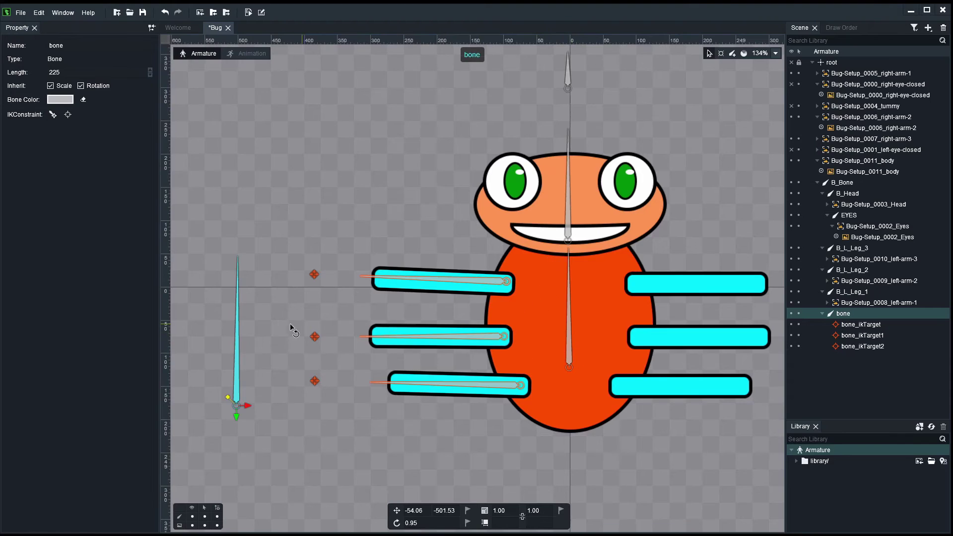
left_click(240, 222)
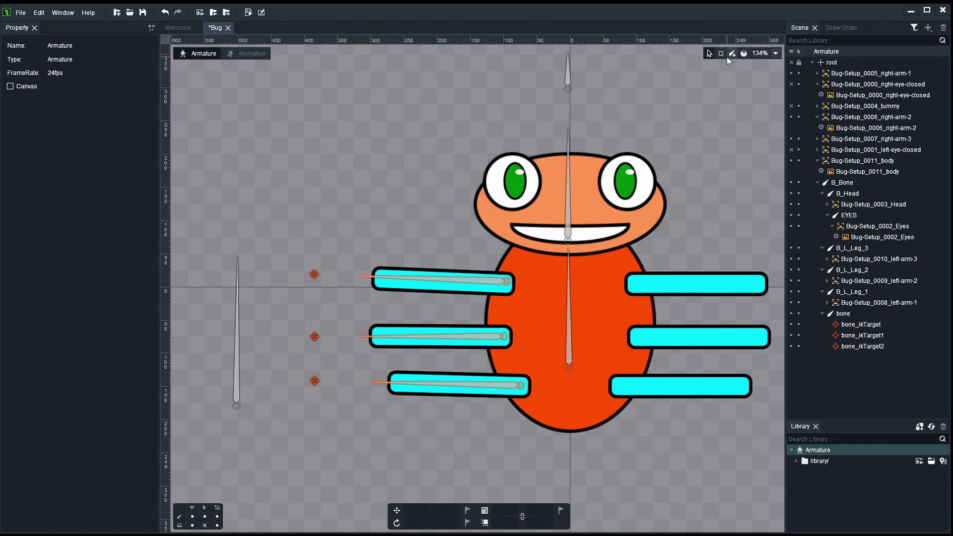
Rotate B_Bone as a body-tilt test, then undo it.
left_click(571, 350)
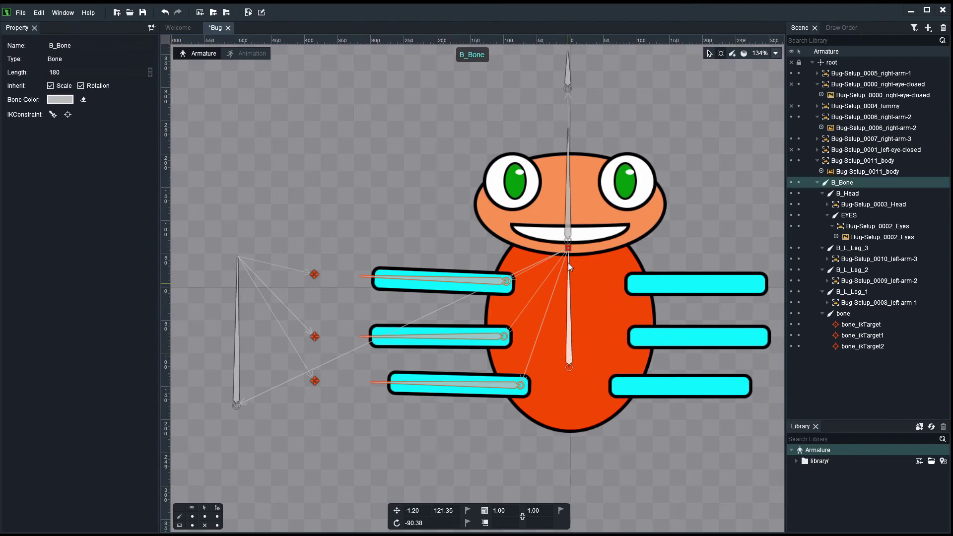
left_click_drag(567, 248, 518, 258)
key("ctrl+z")
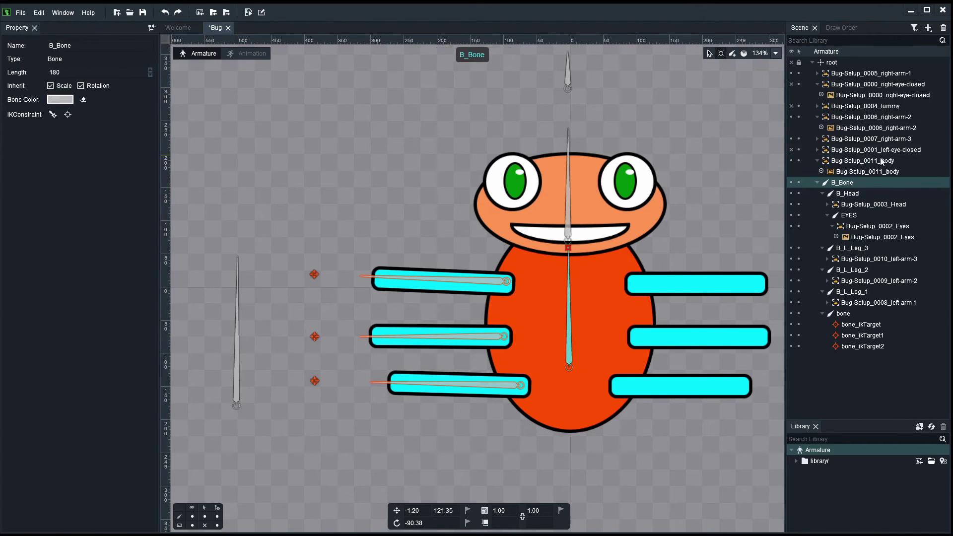
Nest Bug-Setup_0011_body and the unhidden Bug-Setup_0004_tummy under B_Bone, then test-rotate it.
left_click(826, 164)
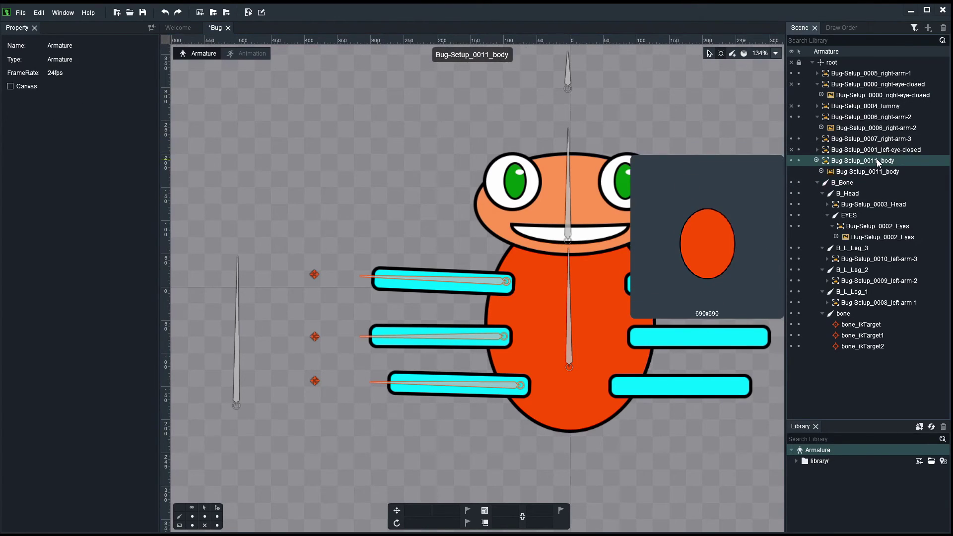
left_click_drag(879, 163, 844, 186)
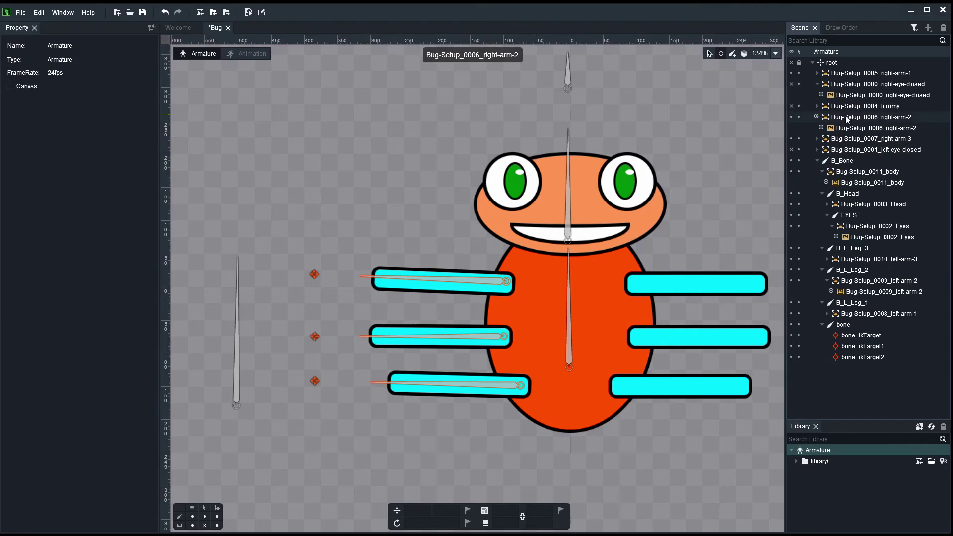
left_click(791, 106)
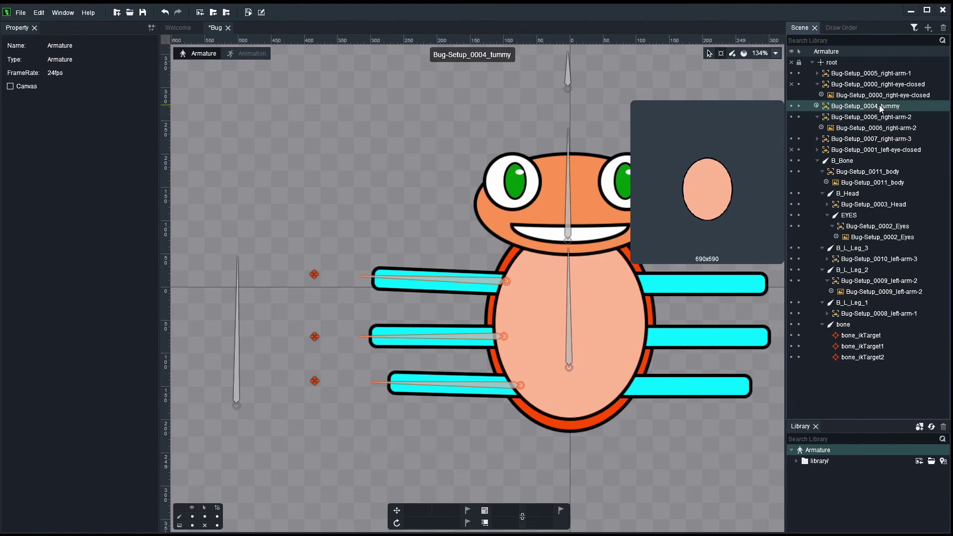
left_click_drag(895, 129, 846, 161)
left_click(569, 339)
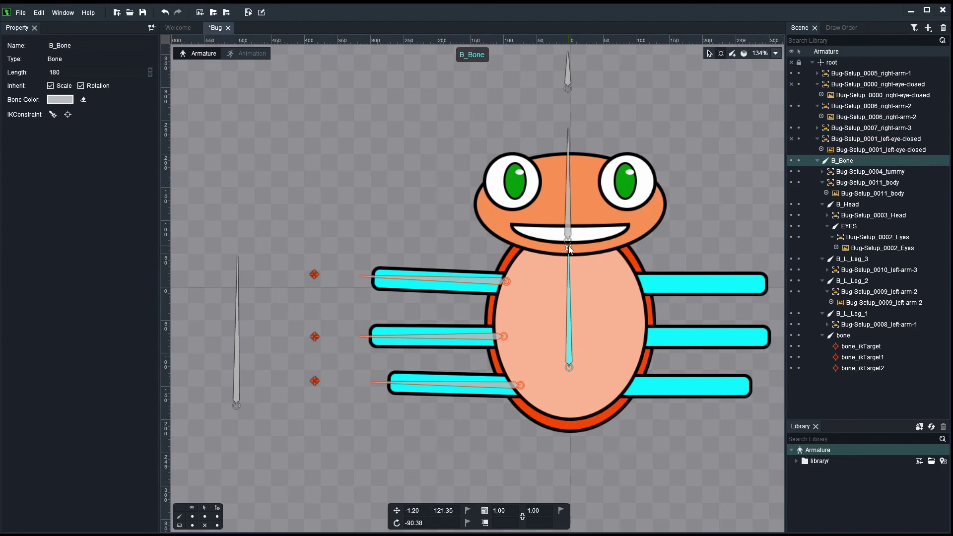
mouse_move(568, 246)
left_mouse_down()
mouse_move(512, 260)
mouse_move(608, 248)
mouse_move(606, 240)
mouse_move(556, 244)
left_mouse_up()
Undo the tilt and nudge the top and bottom leg IK targets slightly into place.
key("ctrl+z")
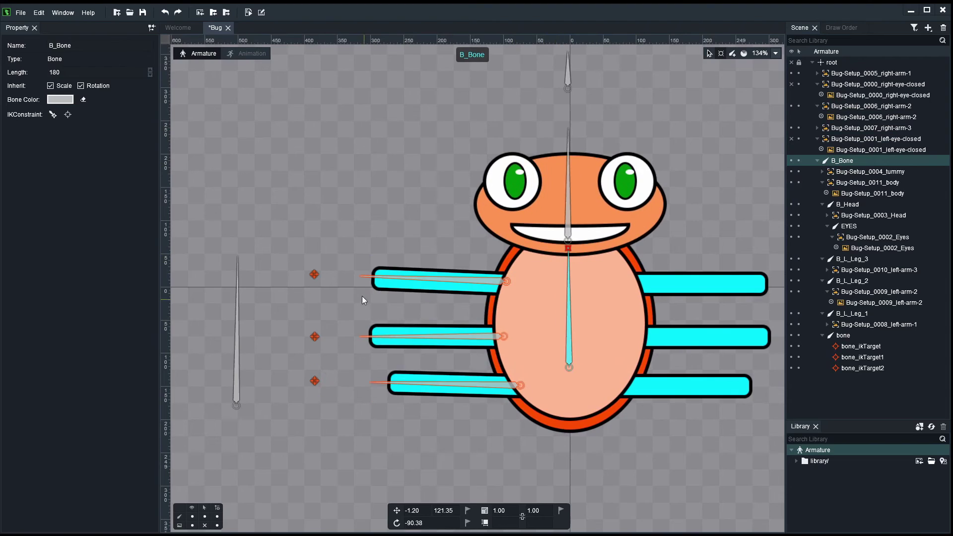
left_click(314, 274)
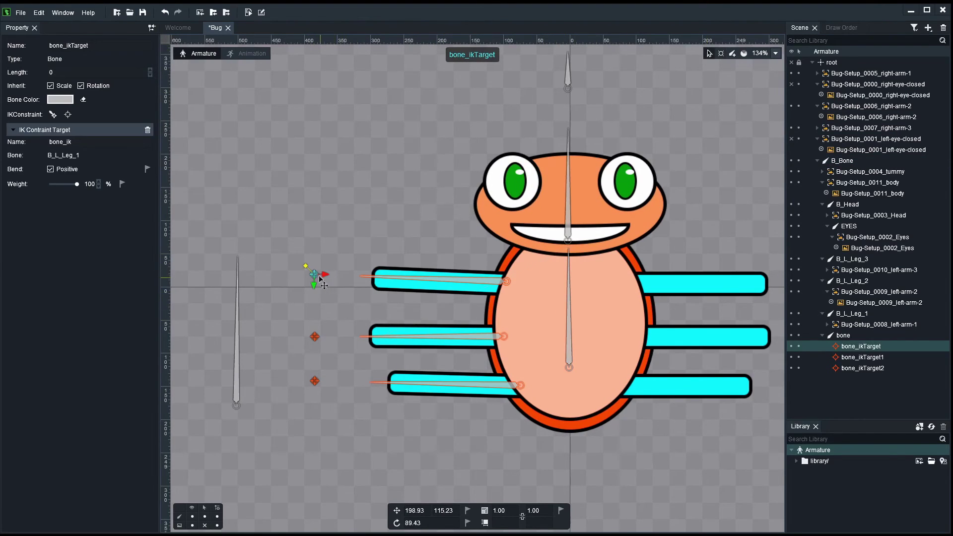
left_click(326, 270)
left_click_drag(314, 274, 315, 279)
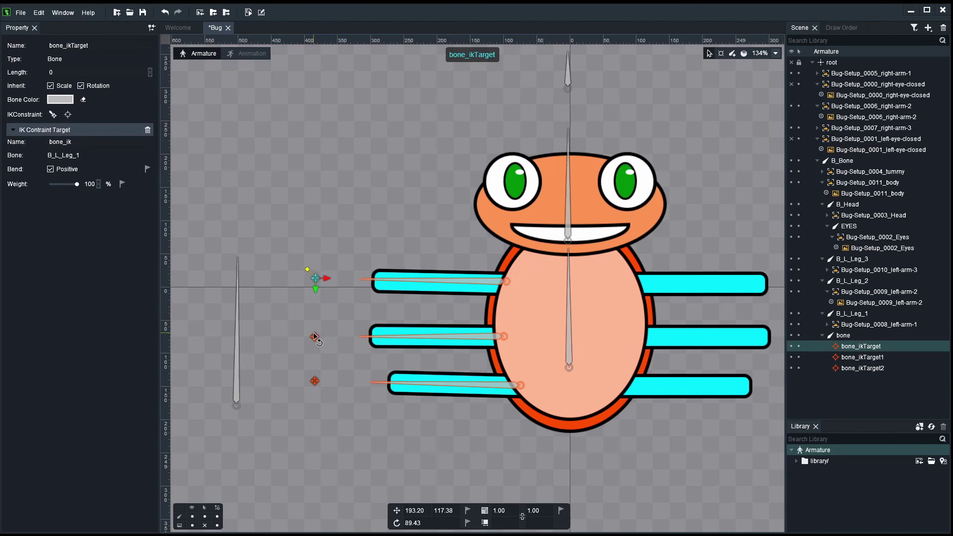
left_click(314, 335)
left_click_drag(314, 382, 318, 375)
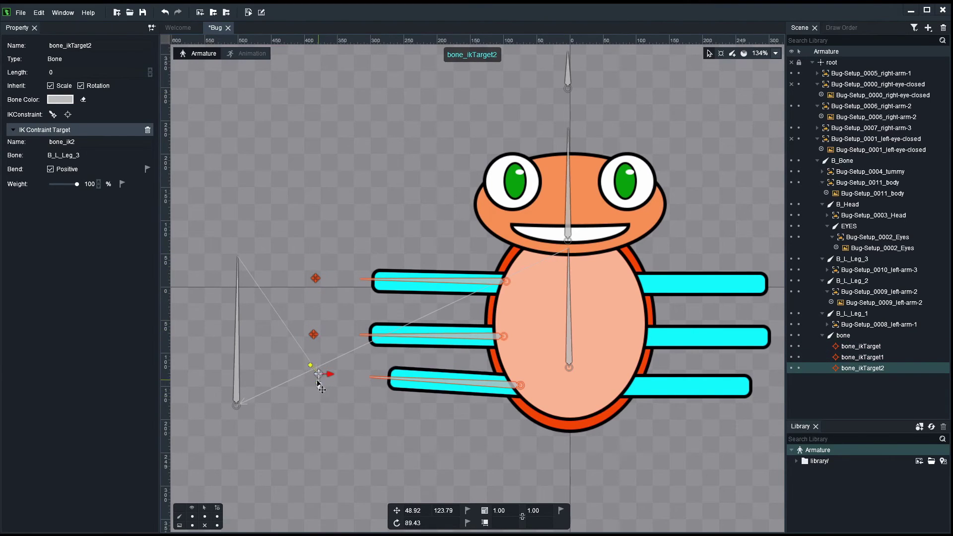
left_click(239, 375)
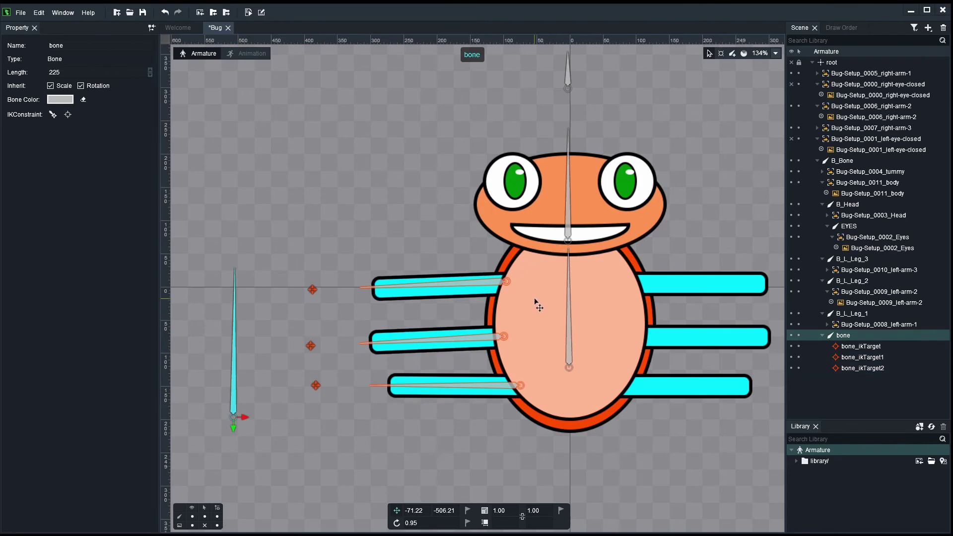
left_click(569, 336)
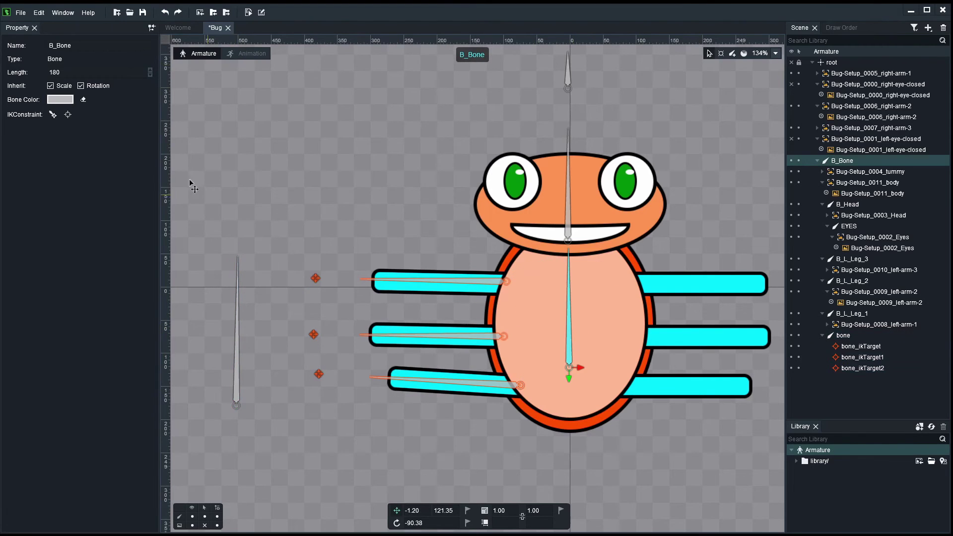
Add IK constraints to B_Bone and B_Head, creating bone_ikTarget3 and bone_ikTarget4.
left_click(52, 114)
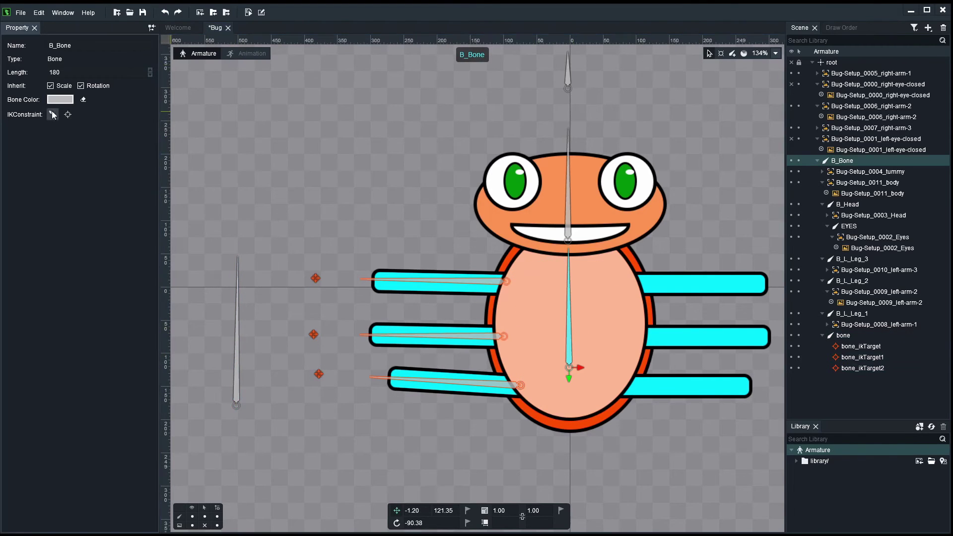
left_click(600, 139)
left_click(570, 217)
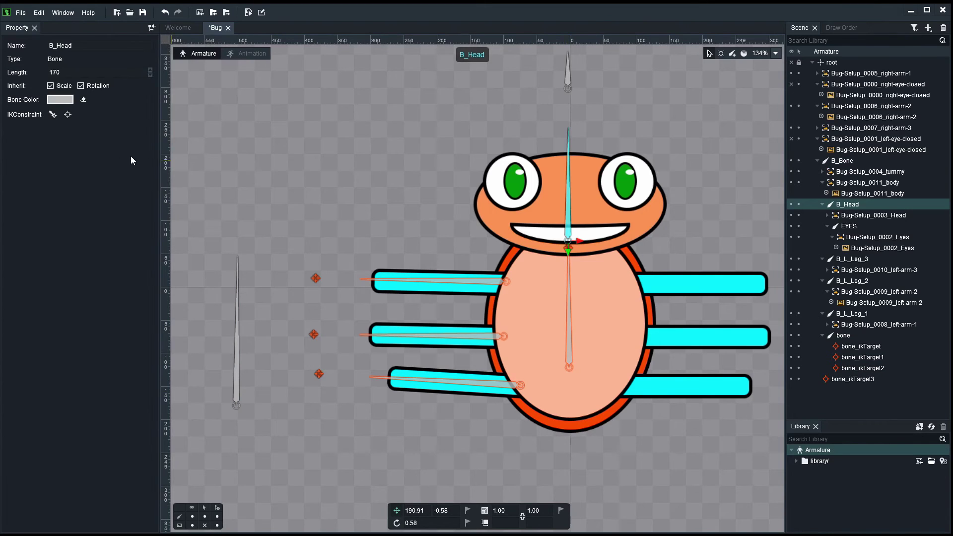
left_click(53, 114)
left_click(627, 94)
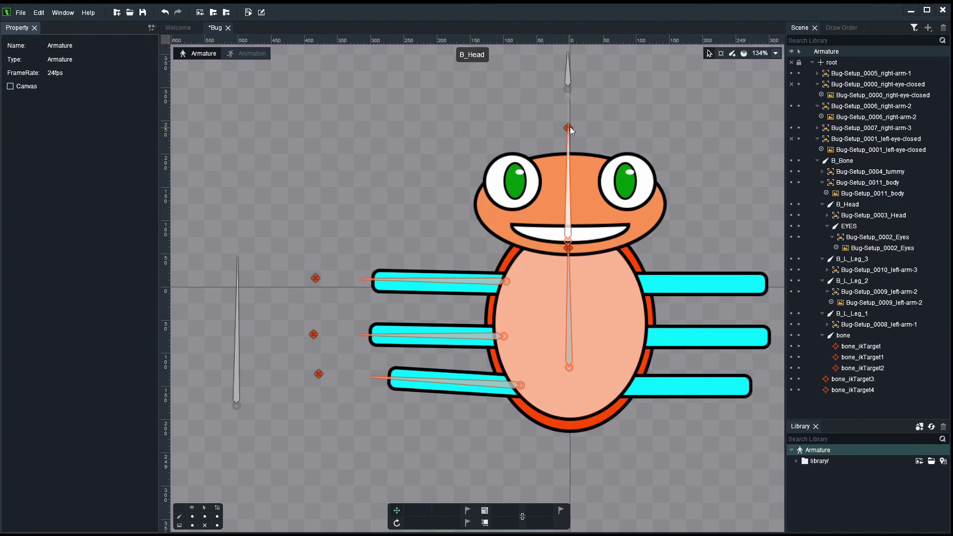
Test-drag the head and neck IK targets, undo both tilts, and select the leg-control bone.
left_click(566, 130)
left_click_drag(566, 130, 521, 74)
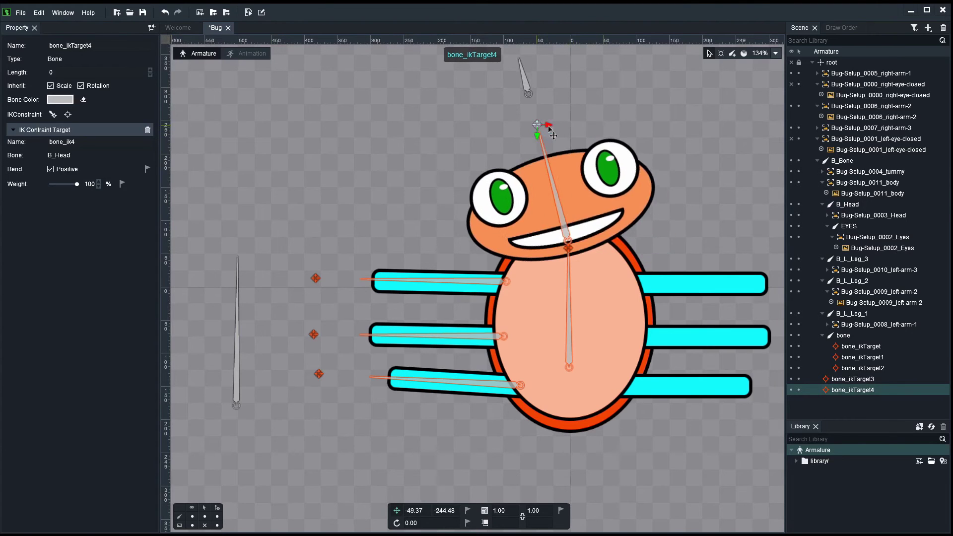
key("ctrl+z")
left_click_drag(569, 249, 541, 250)
key("ctrl+z")
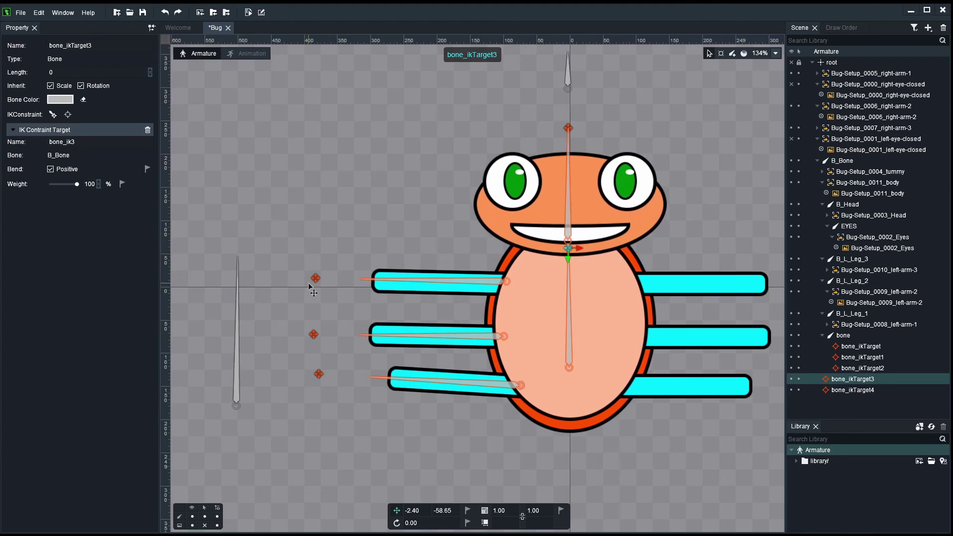
left_click(316, 278)
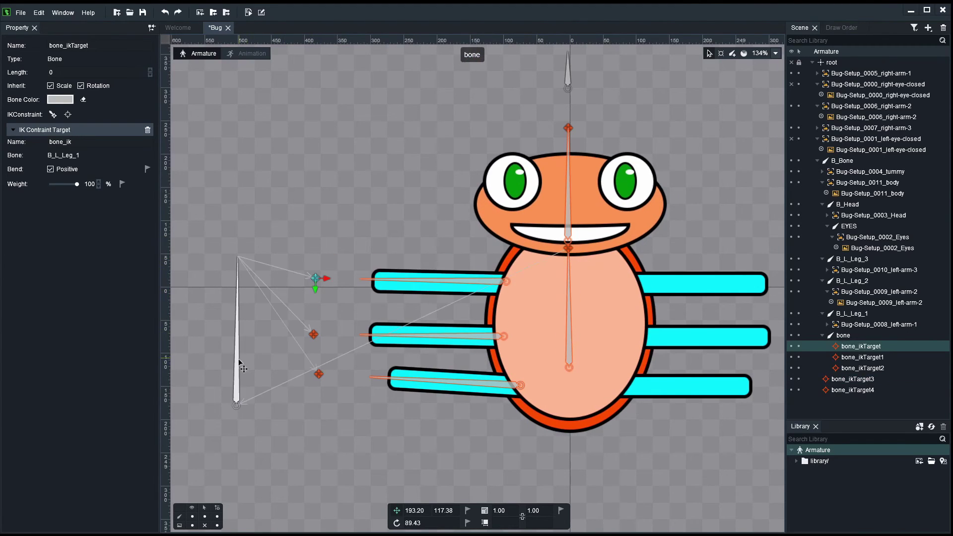
left_click(240, 310)
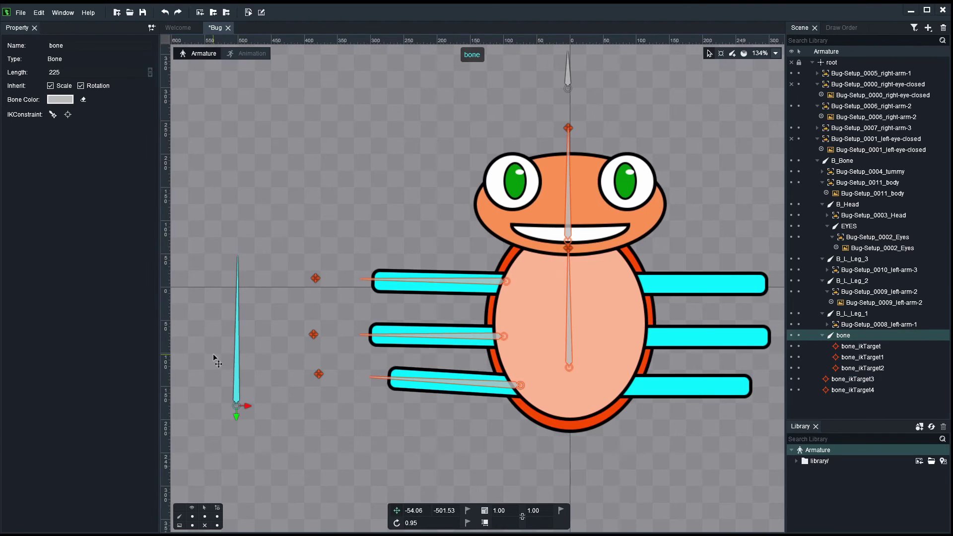
left_click(64, 100)
Set the leg-control bone's colour to orange F94D14.
left_click(521, 329)
left_click(499, 211)
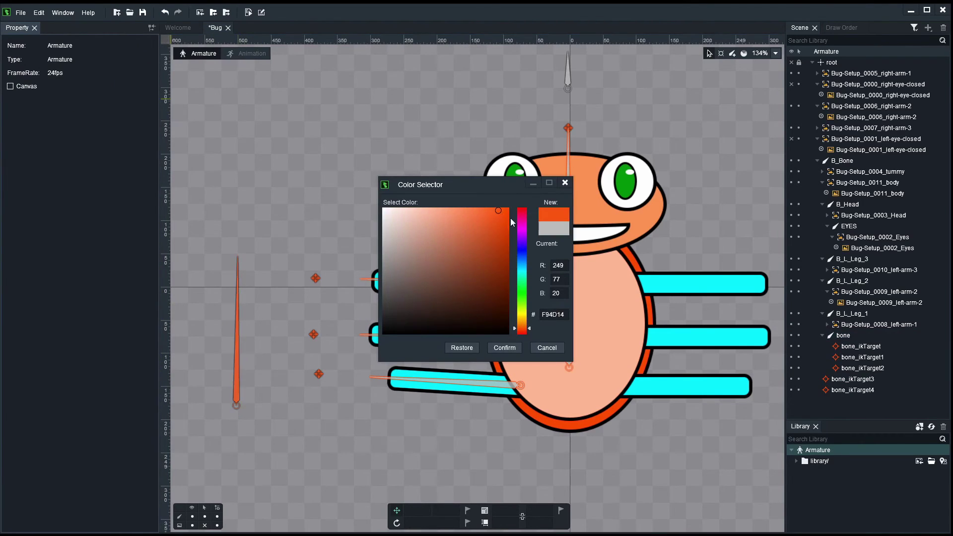
left_click(504, 347)
left_click(260, 210)
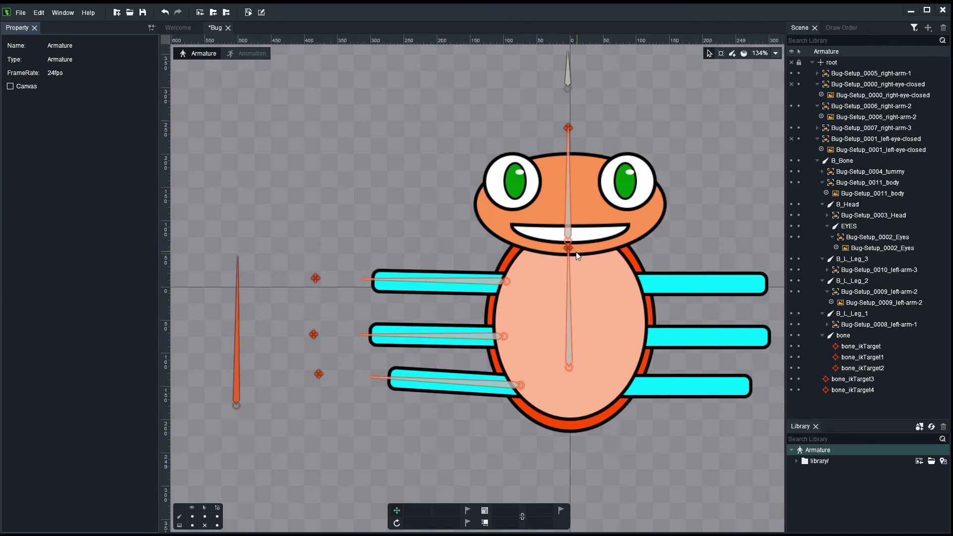
Nudge the EYES bone slightly and drag bone_ikTarget3 to -9.05, -58.35.
left_click(569, 78)
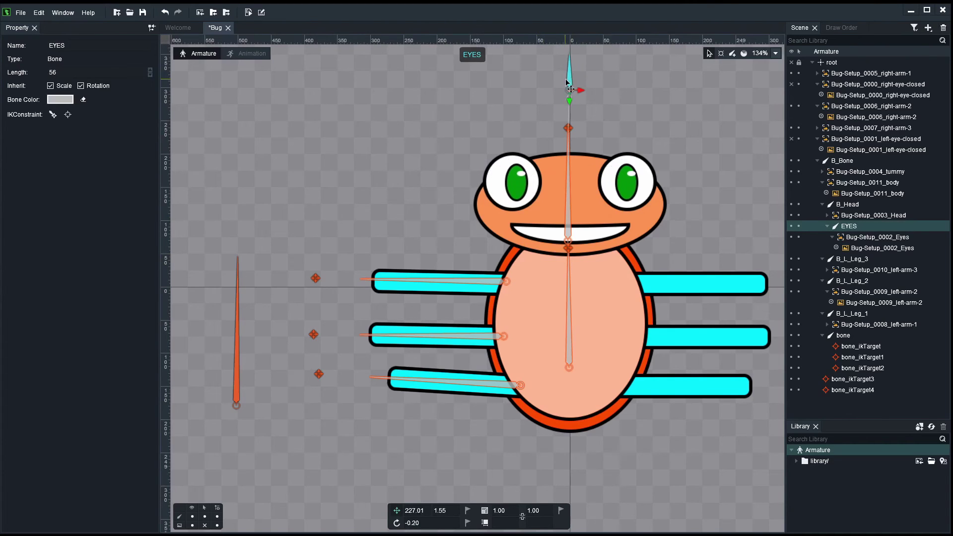
mouse_move(566, 79)
left_mouse_down()
mouse_move(575, 85)
mouse_move(566, 86)
left_mouse_up()
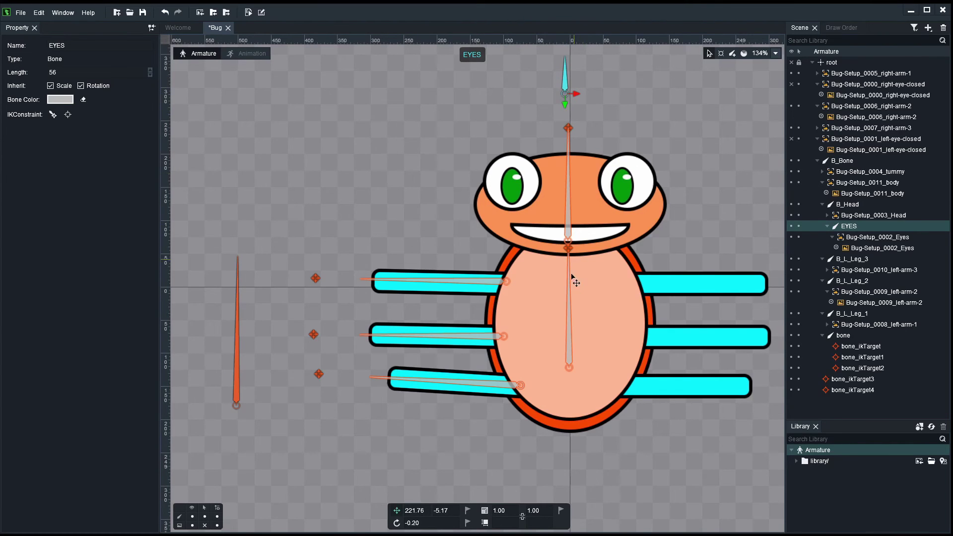
left_click_drag(568, 248, 558, 250)
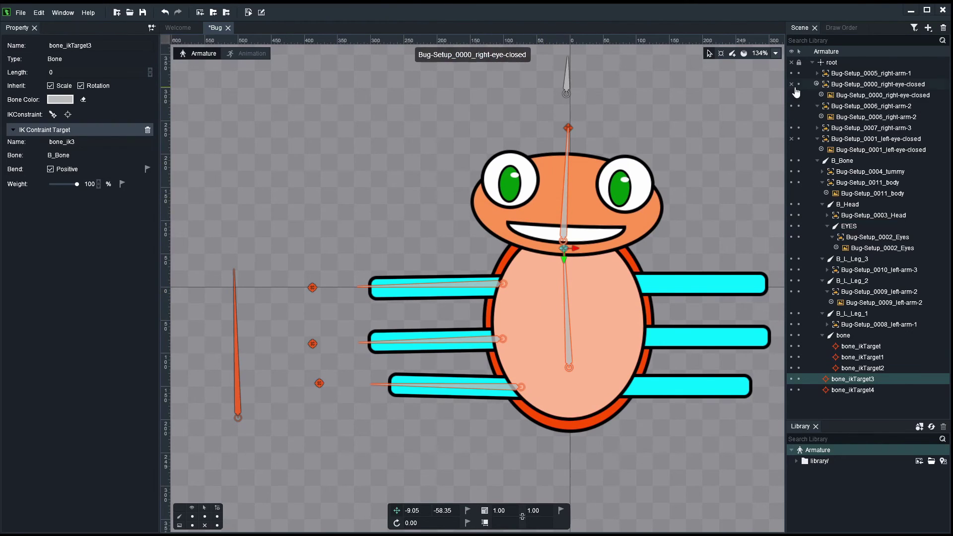
Unhide the right and left closed-eye images and collapse their layers in the Scene tree.
mouse_move(793, 88)
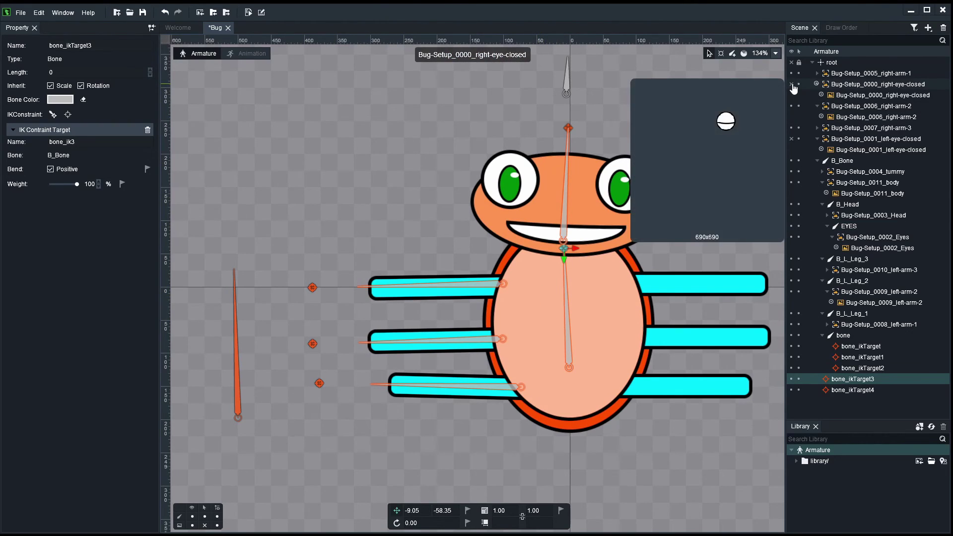
left_click(793, 85)
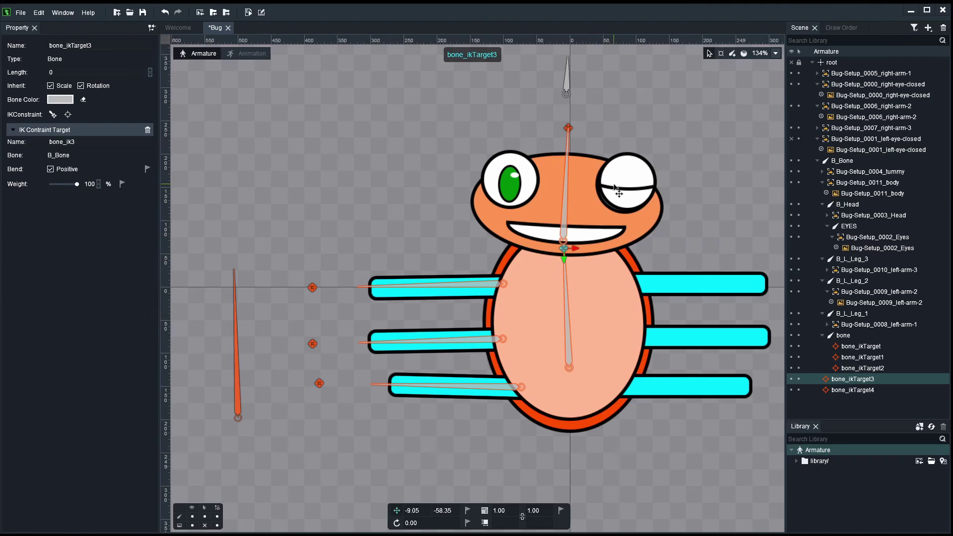
key("ctrl+z")
key("ctrl+z")
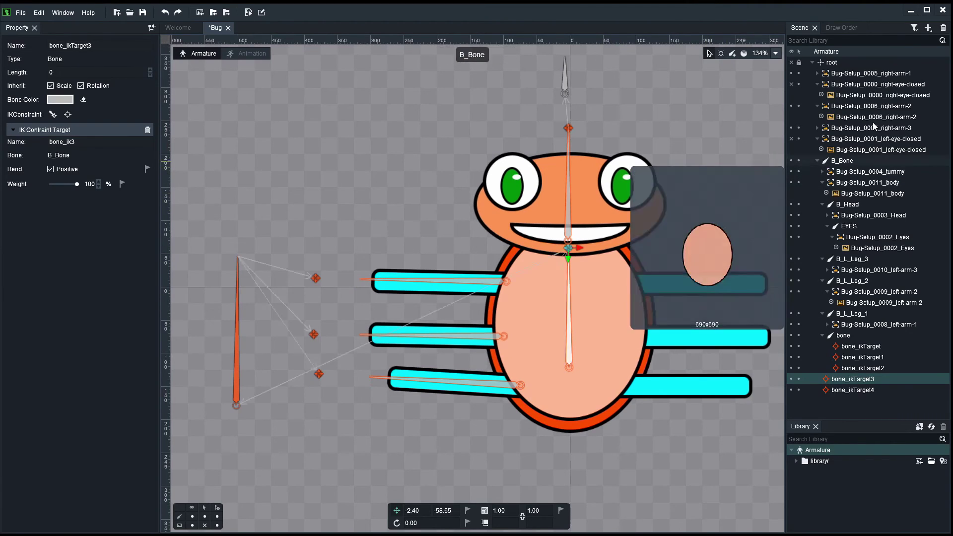
left_click(793, 85)
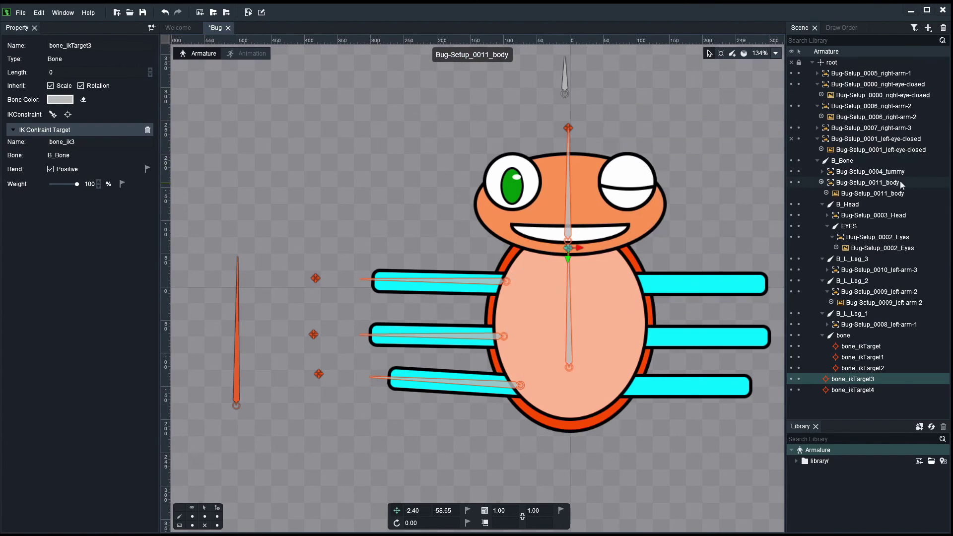
left_click(817, 84)
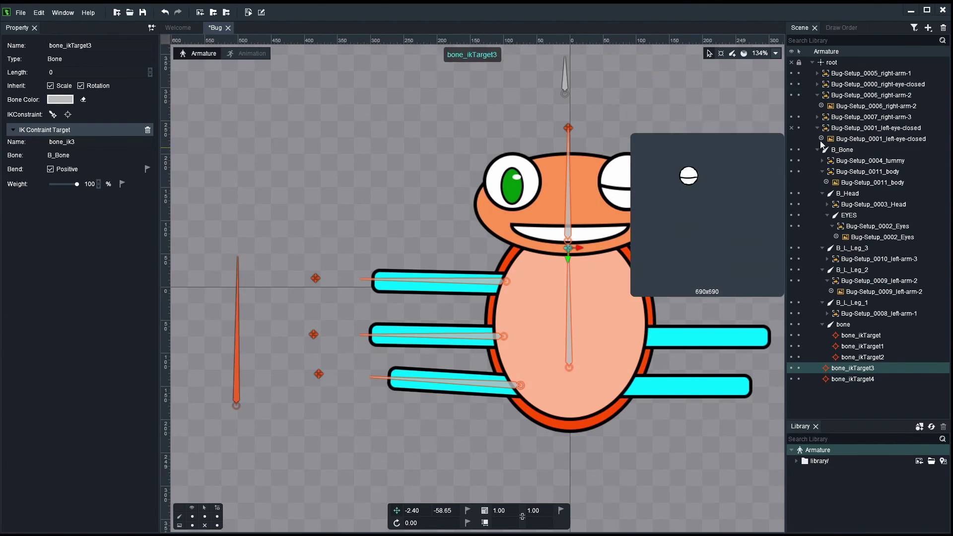
left_click(791, 129)
left_click(818, 127)
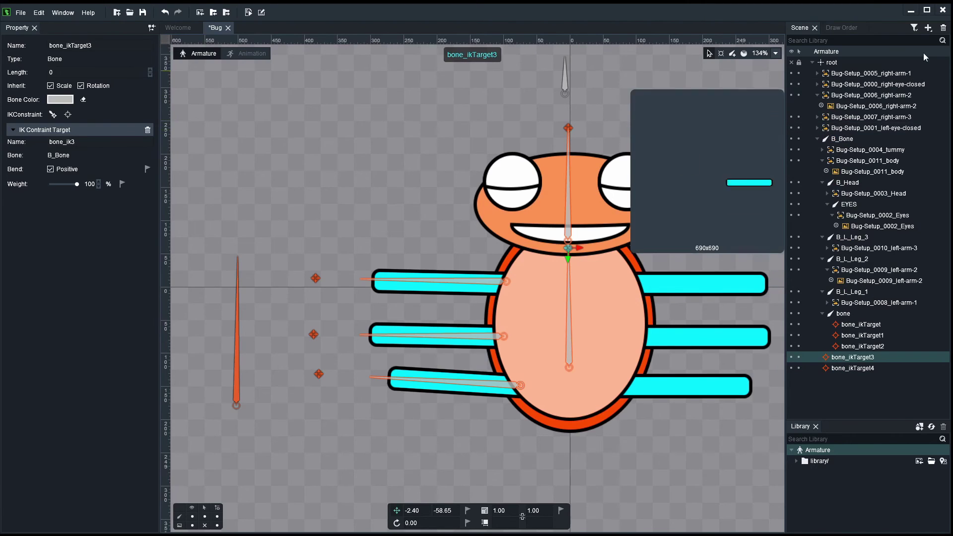
left_click(916, 28)
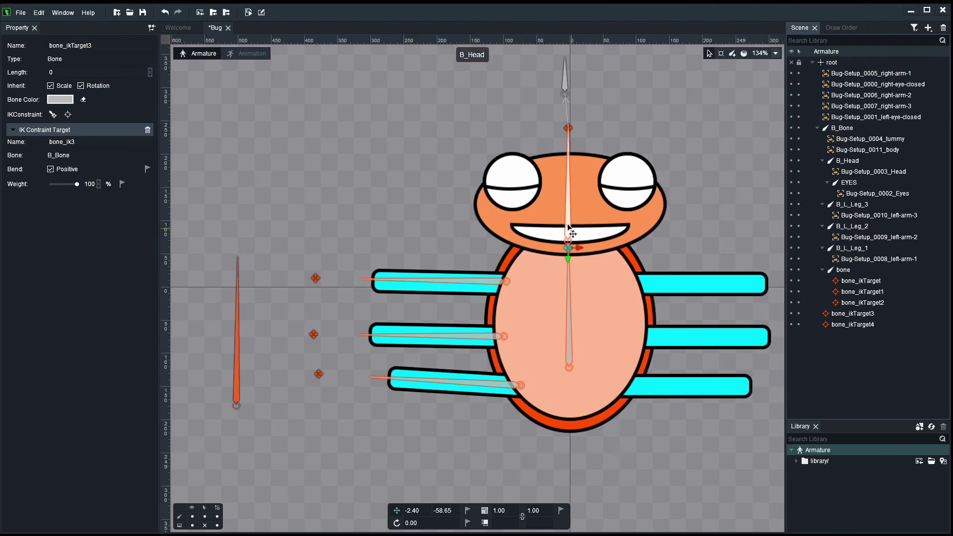
Move Bug-Setup_0000_right-eye-closed and Bug-Setup_0001_left-eye-closed under B_Head.
left_click(568, 128)
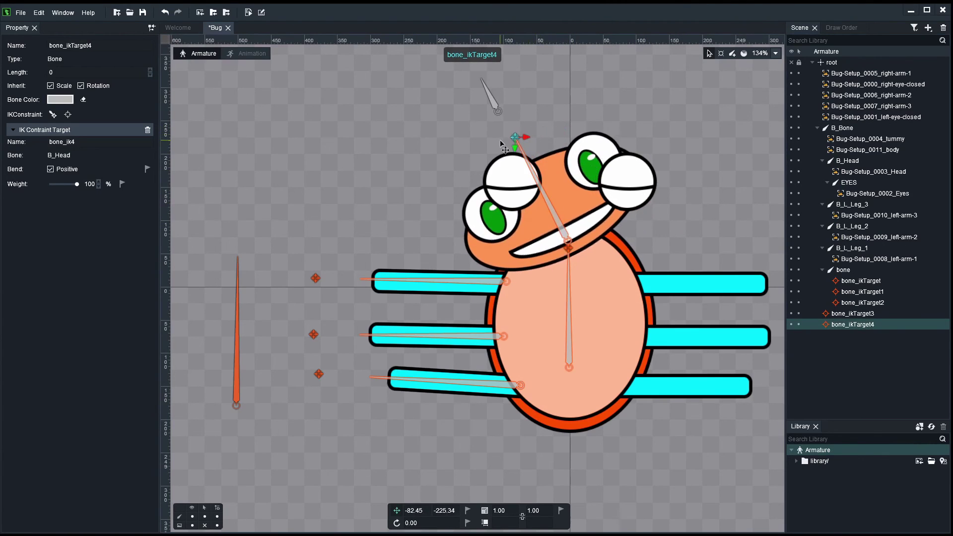
left_click(911, 84)
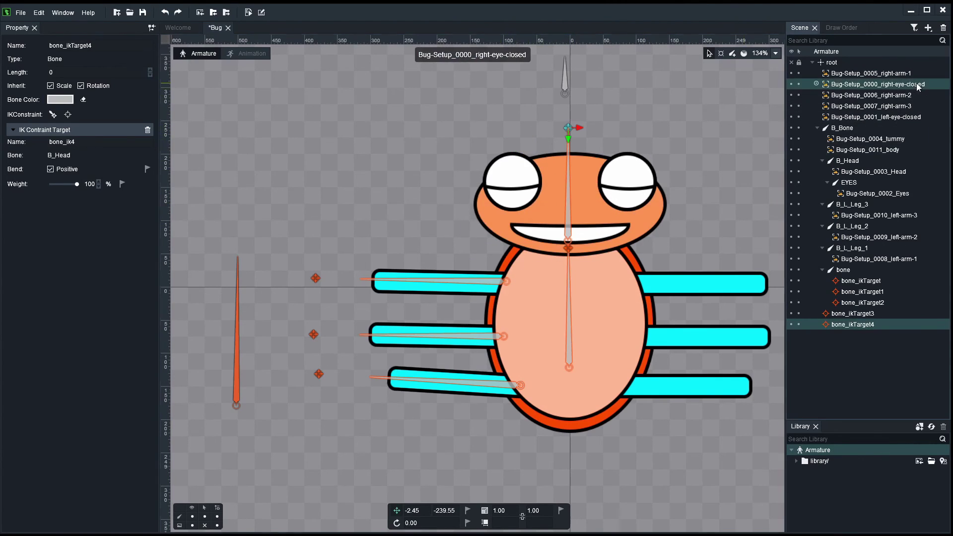
left_click(911, 117, "ctrl")
left_click_drag(911, 117, 857, 163)
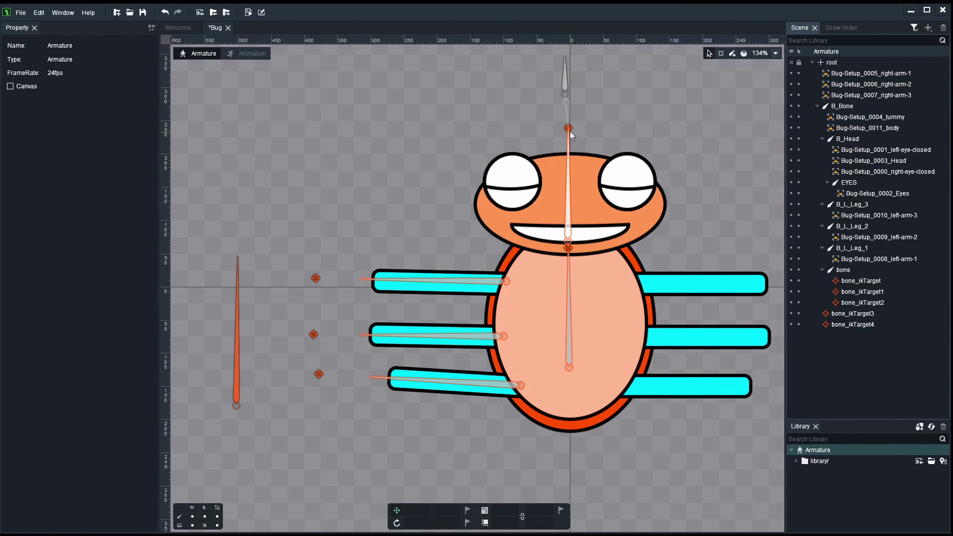
left_click_drag(568, 128, 583, 127)
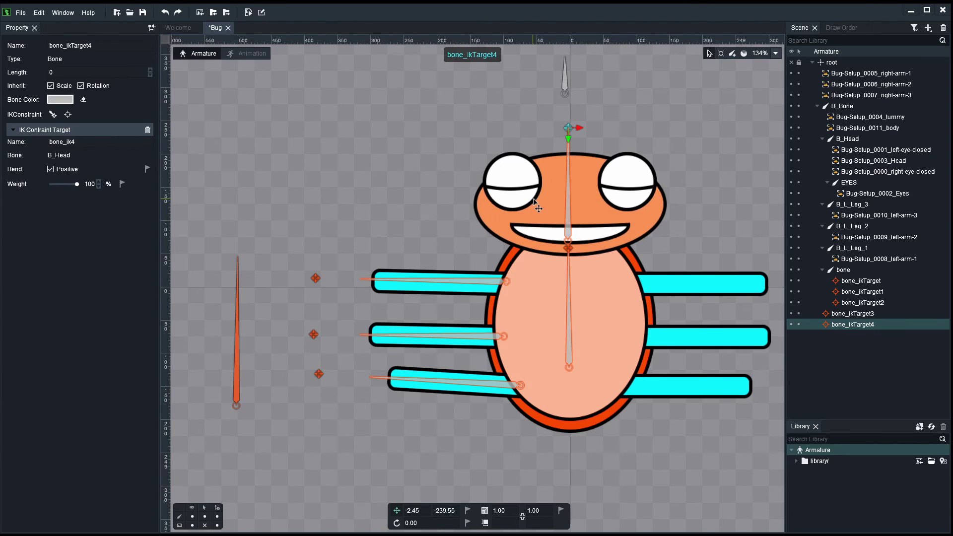
Enter Animation mode, select the left-eye-closed slot, and go to frame 10 of animtion0.
left_click(249, 54)
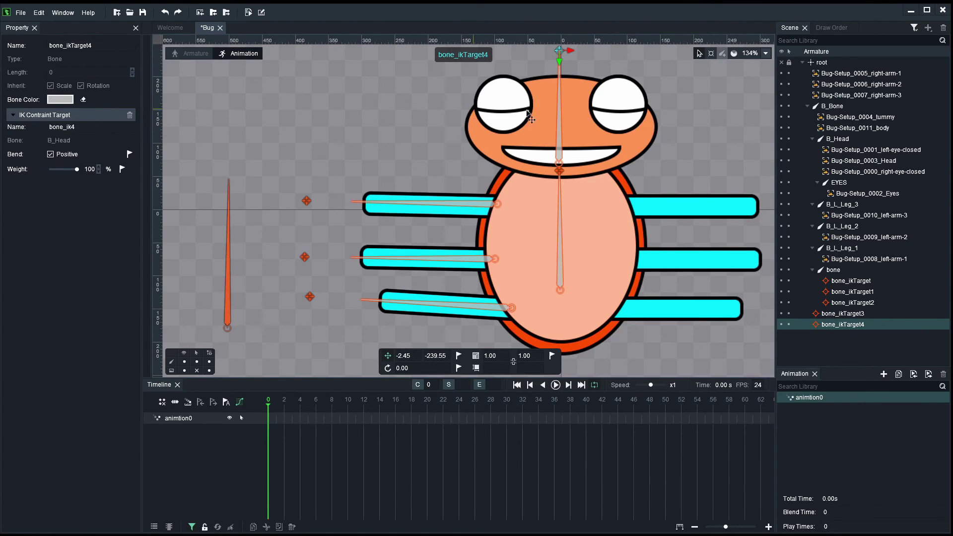
key("Escape")
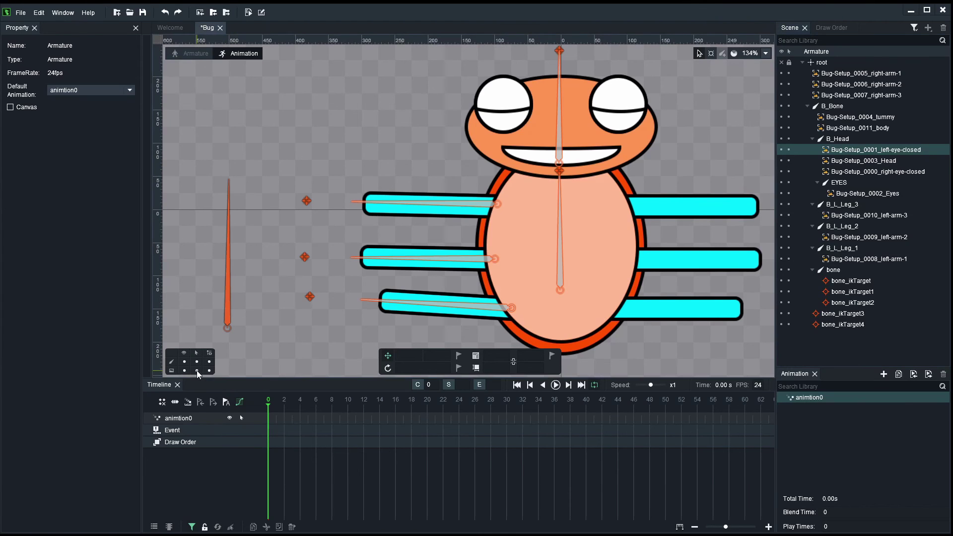
left_click(896, 148)
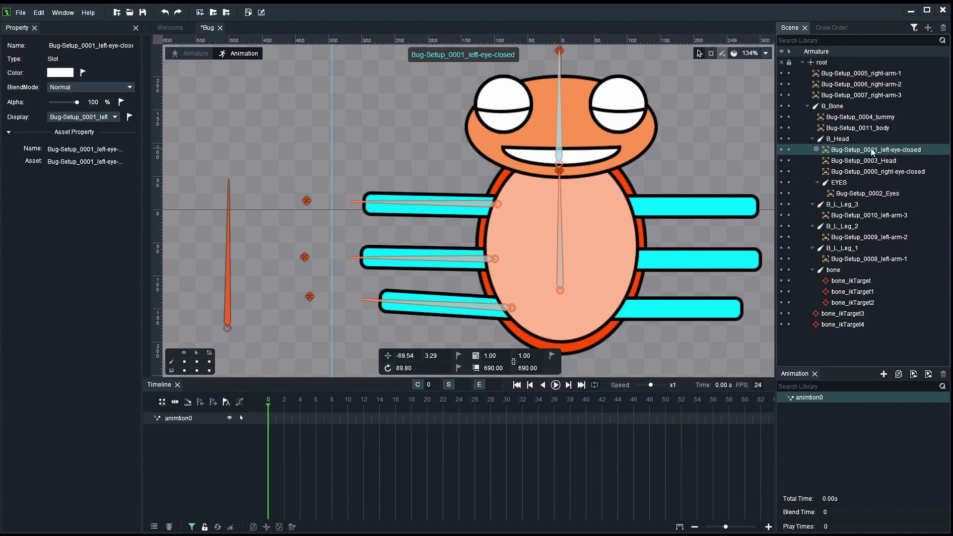
left_click_drag(281, 404, 347, 403)
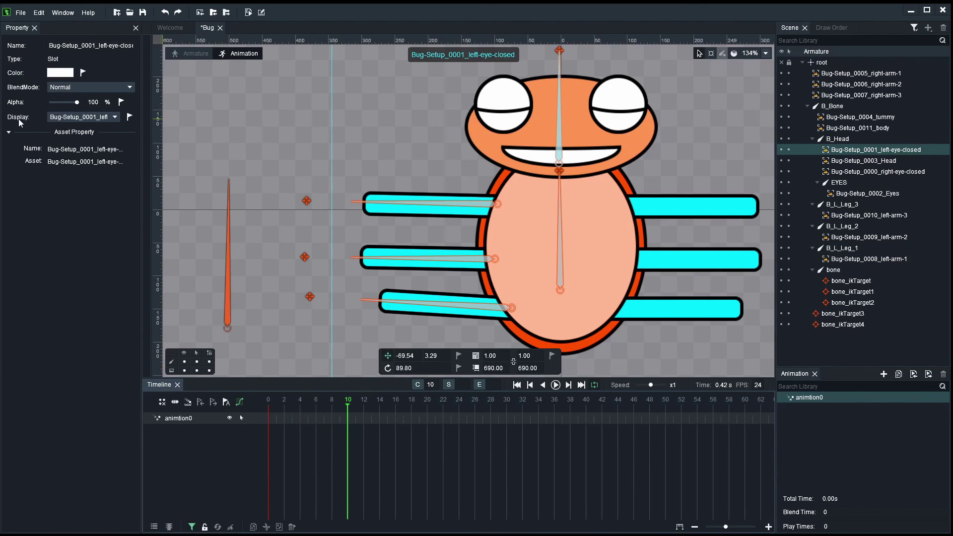
Key the left eye's display at frame 10, then key it as None at frame 11.
left_click(130, 117)
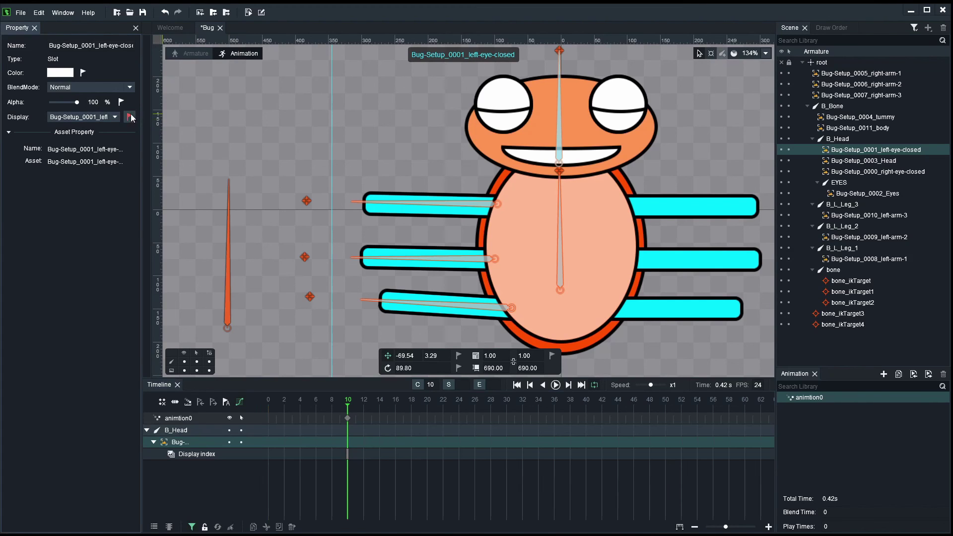
left_click_drag(351, 408, 357, 408)
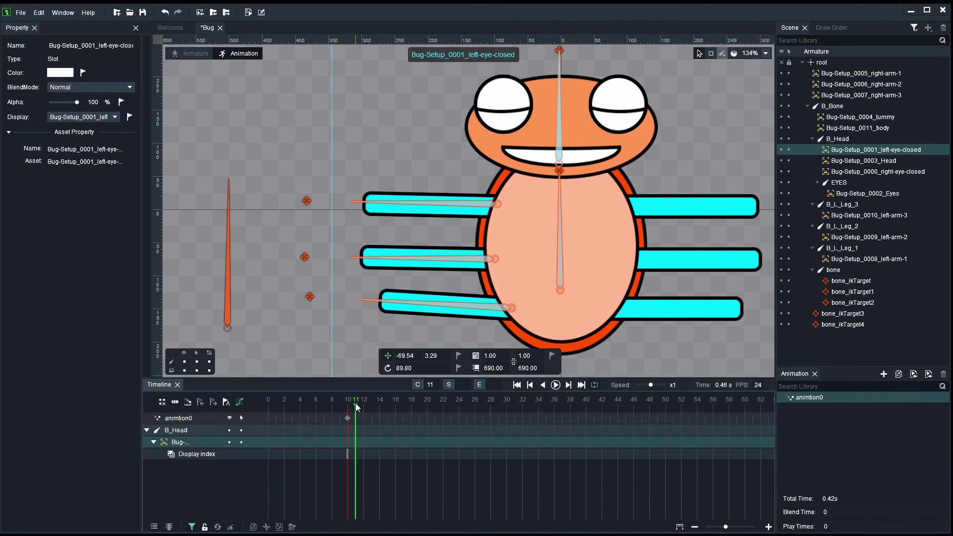
left_click(95, 117)
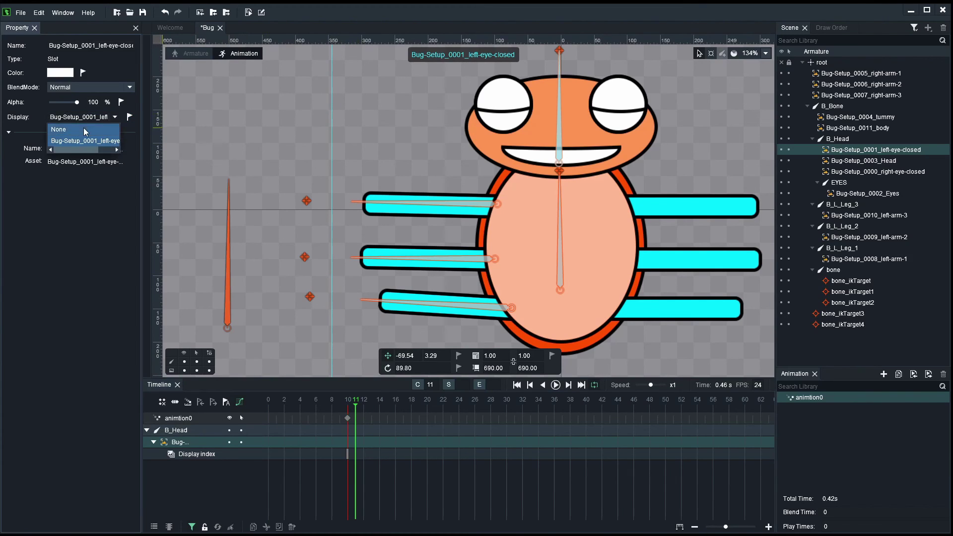
left_click(84, 127)
left_click(129, 78)
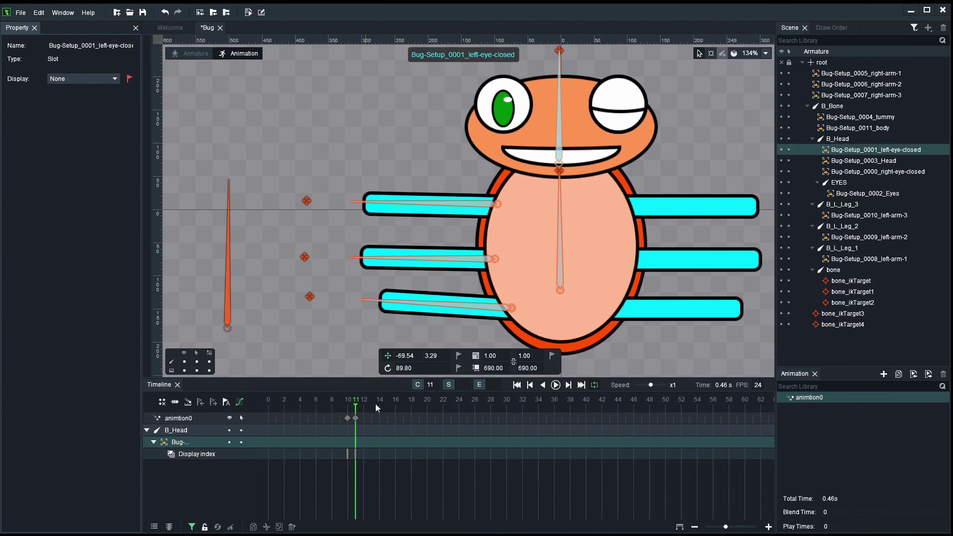
Key the left eye back to left-eye-closed at frame 22 and preview the blink.
left_click_drag(375, 404, 443, 405)
left_click(84, 79)
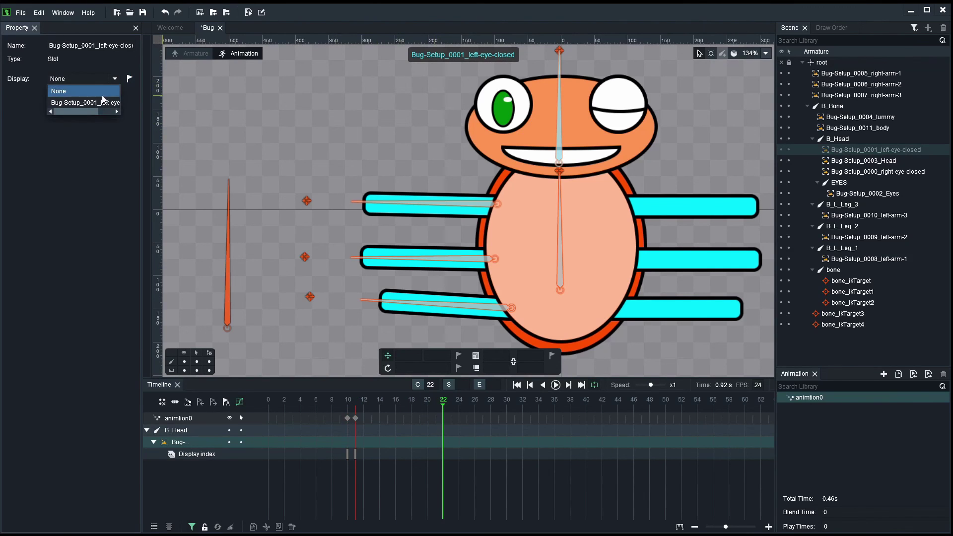
left_click(83, 103)
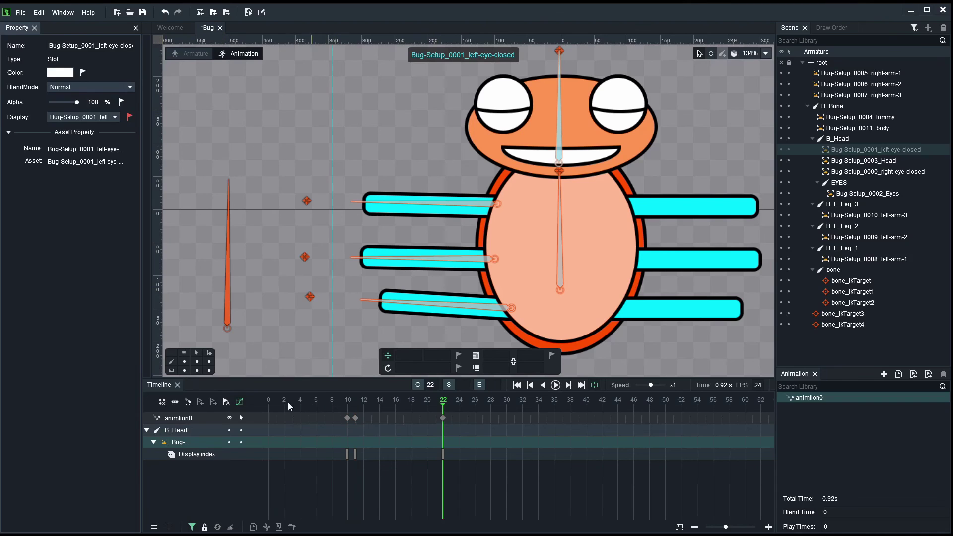
key("space")
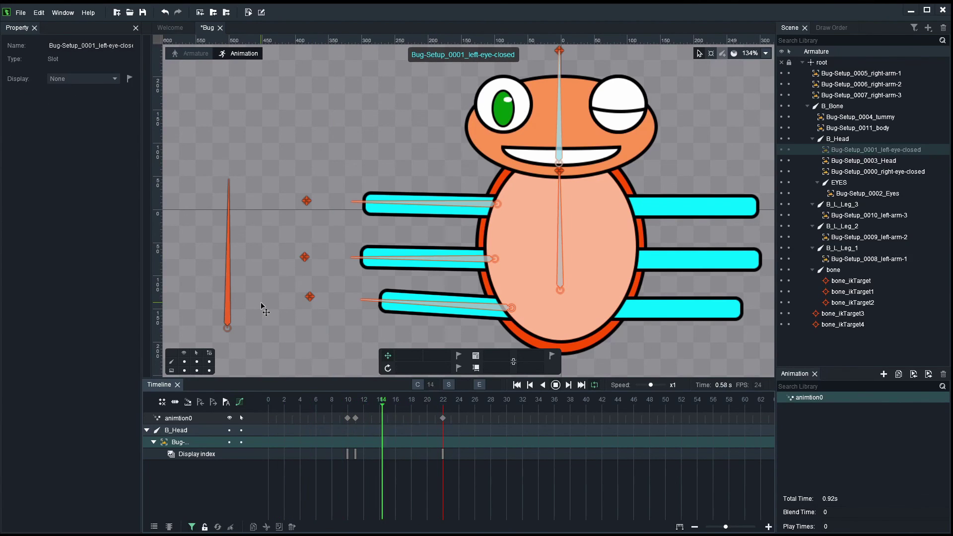
key("space")
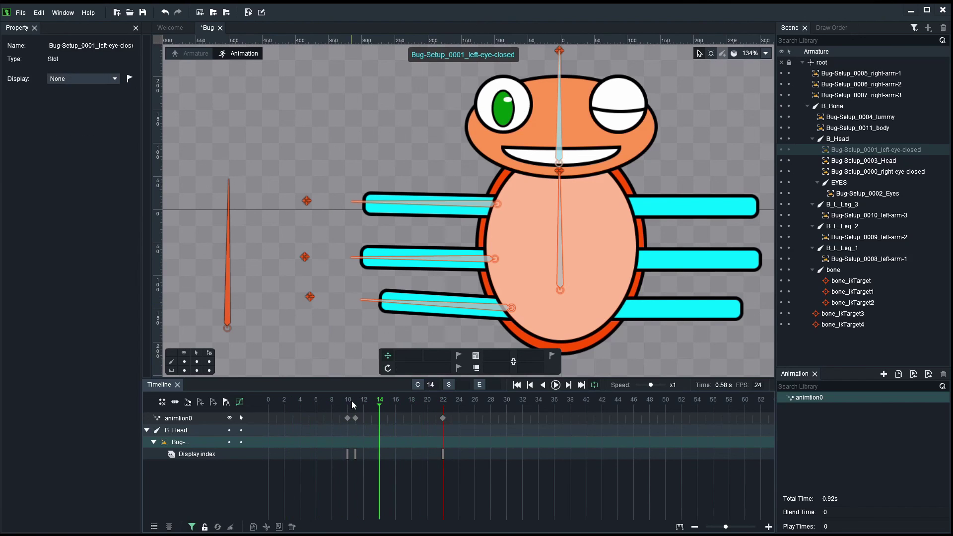
left_click(895, 172)
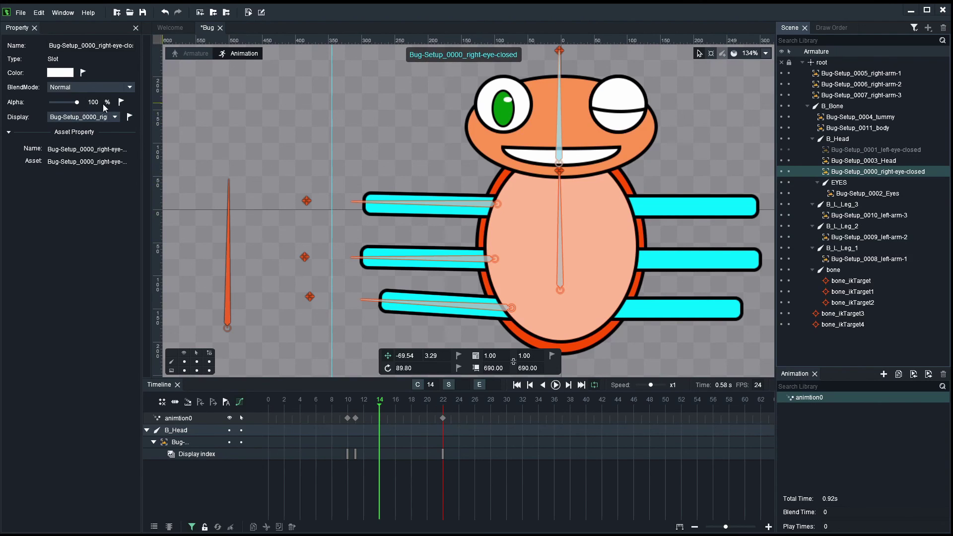
Key the right closed eye's alpha at 100% on frame 5 and 0% on frame 7.
left_click_drag(303, 406, 311, 403)
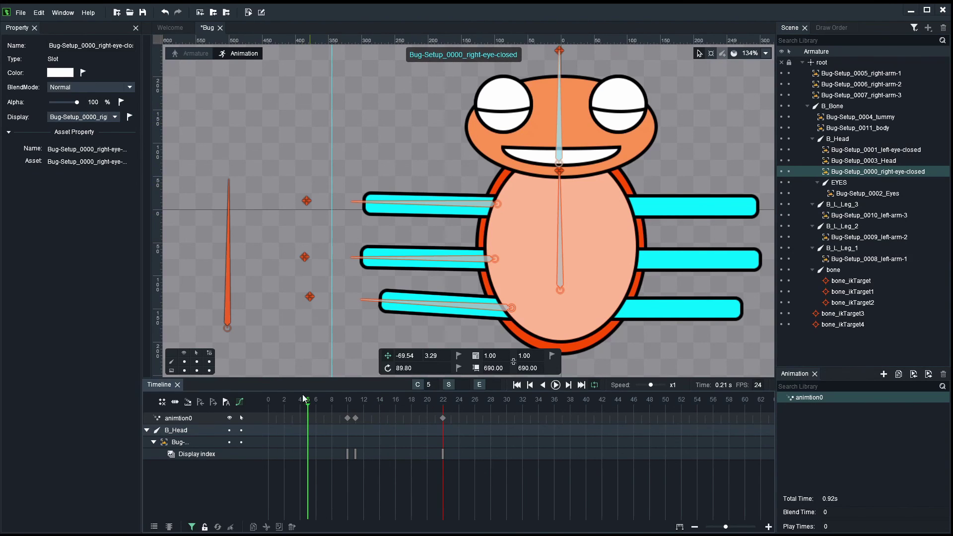
left_click(274, 327)
left_click(878, 171)
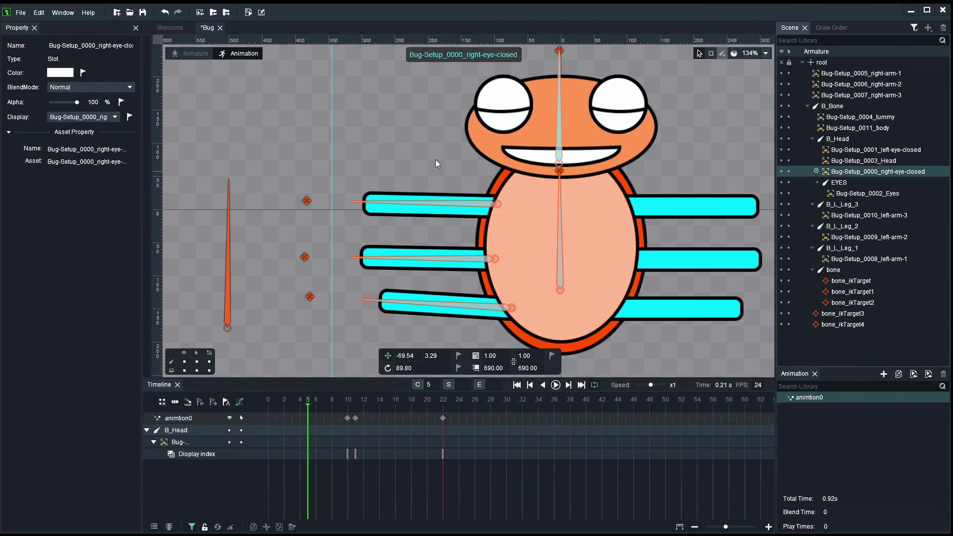
left_click(121, 102)
left_click(323, 407)
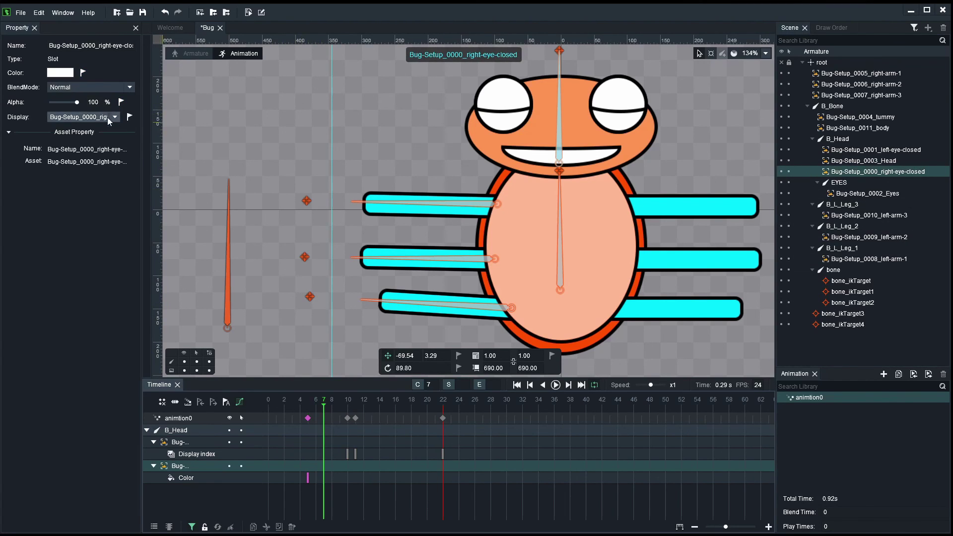
left_click_drag(78, 103, 32, 103)
left_click(121, 102)
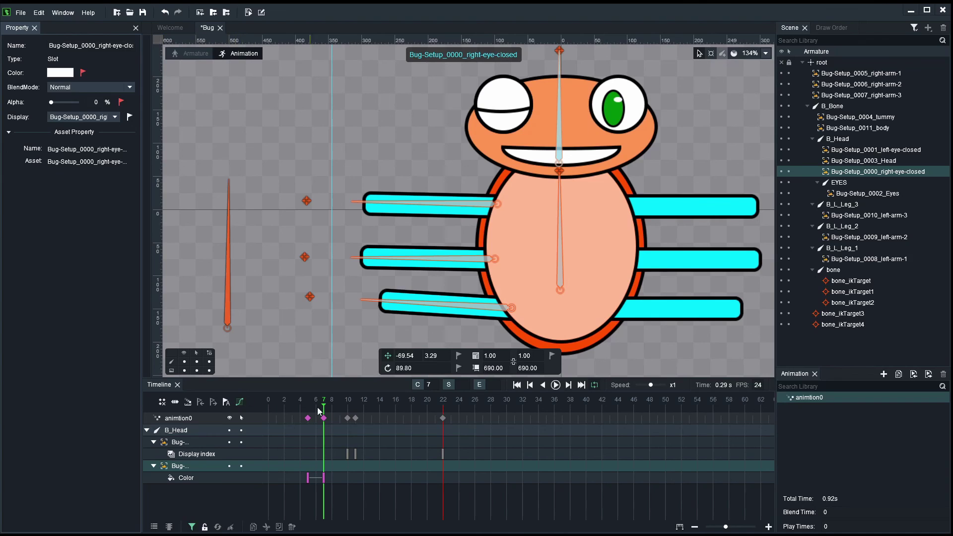
Key the right closed eye's alpha back to 100% at frame 14 and preview the blink.
left_click(381, 404)
left_click_drag(52, 102, 95, 103)
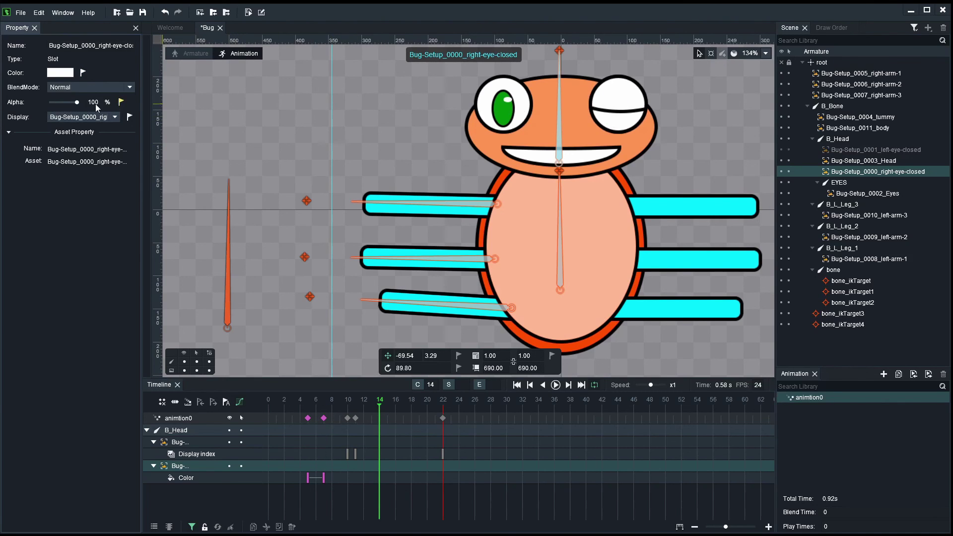
left_click(121, 103)
key("space")
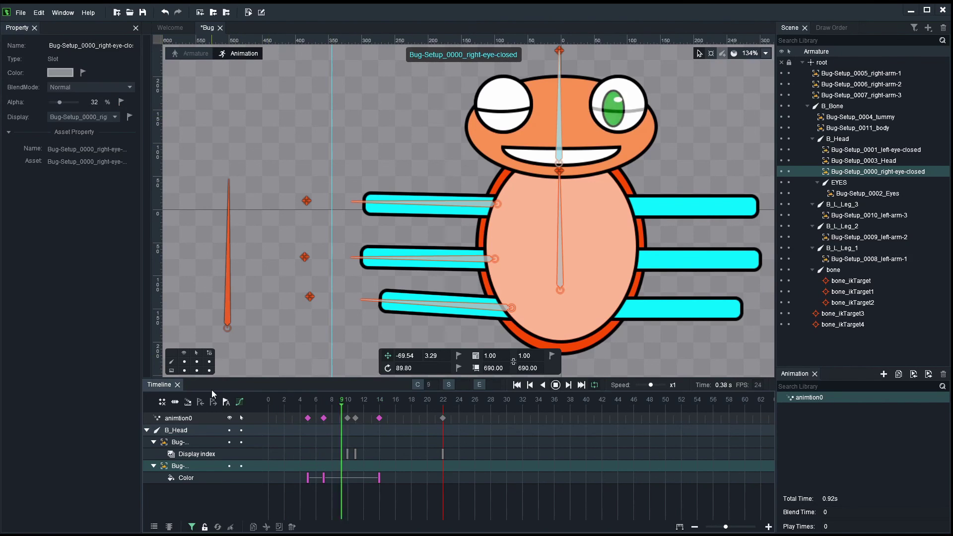
key("space")
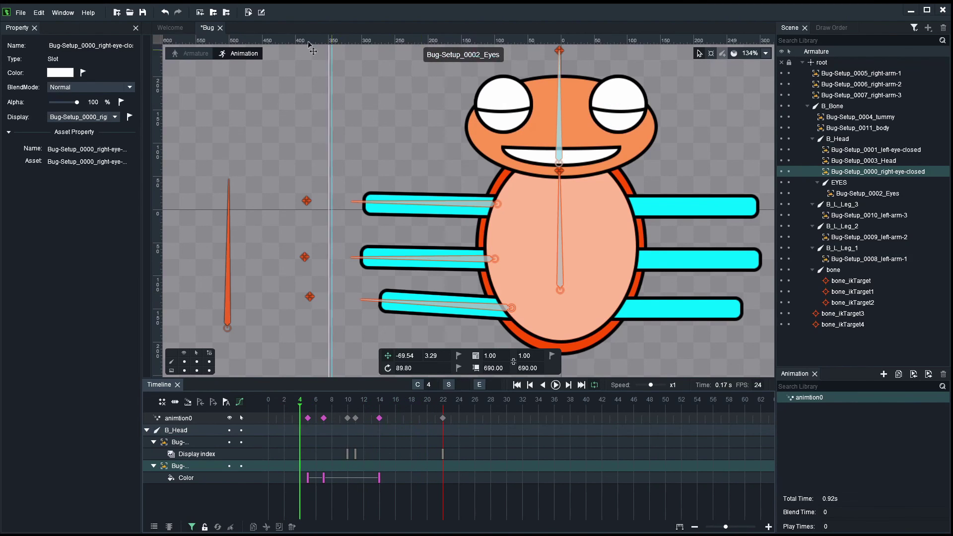
Return to Armature mode and nudge the leg-IK-target bone slightly left.
left_click(193, 53)
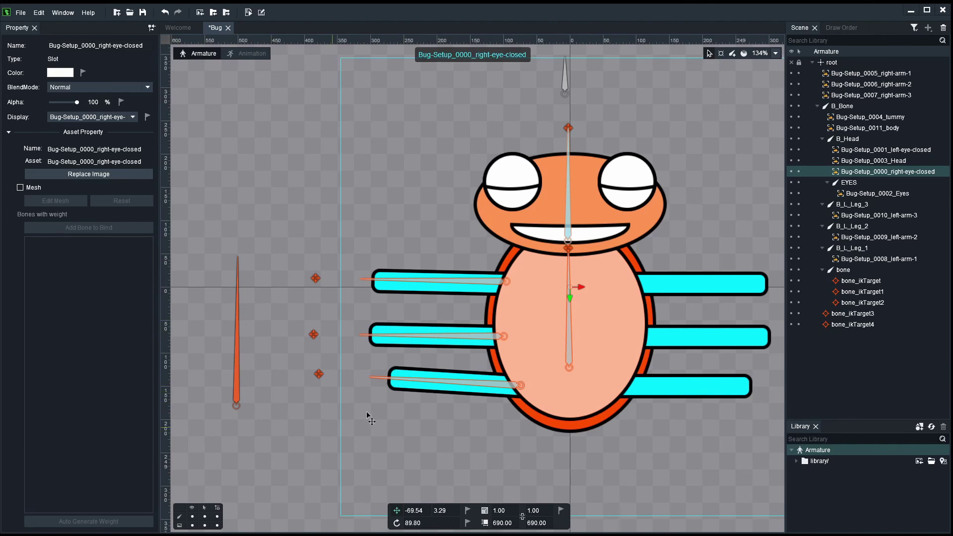
scroll(368, 417, "down", 3)
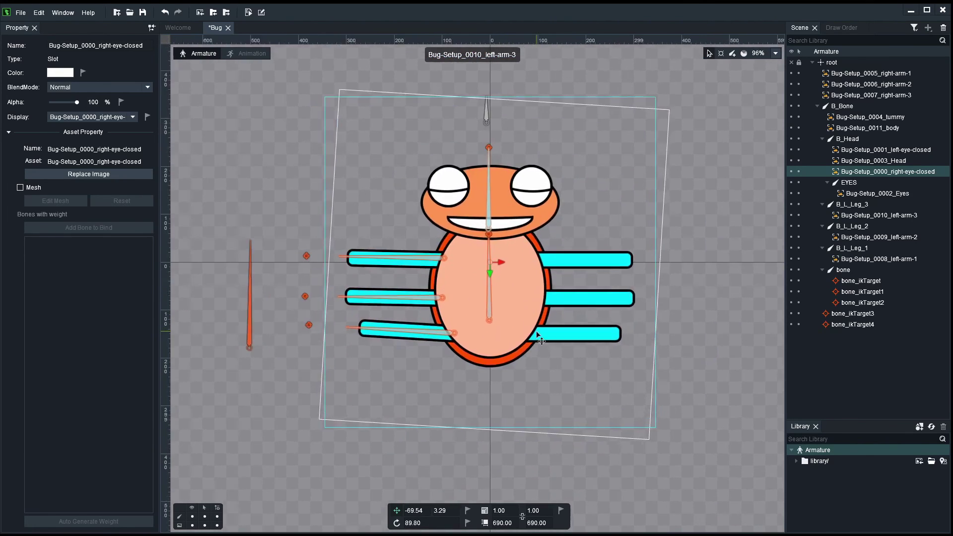
scroll(541, 340, "down", 1)
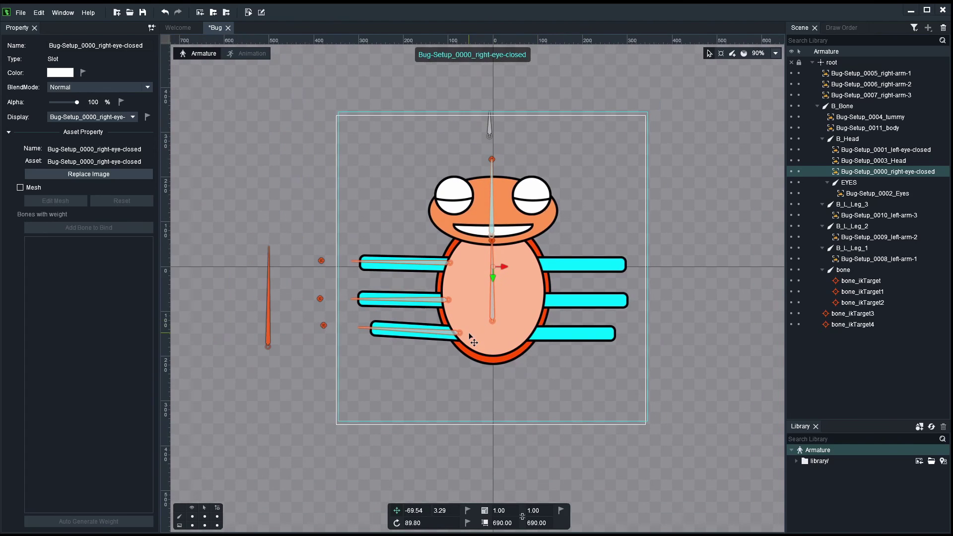
left_click(221, 292)
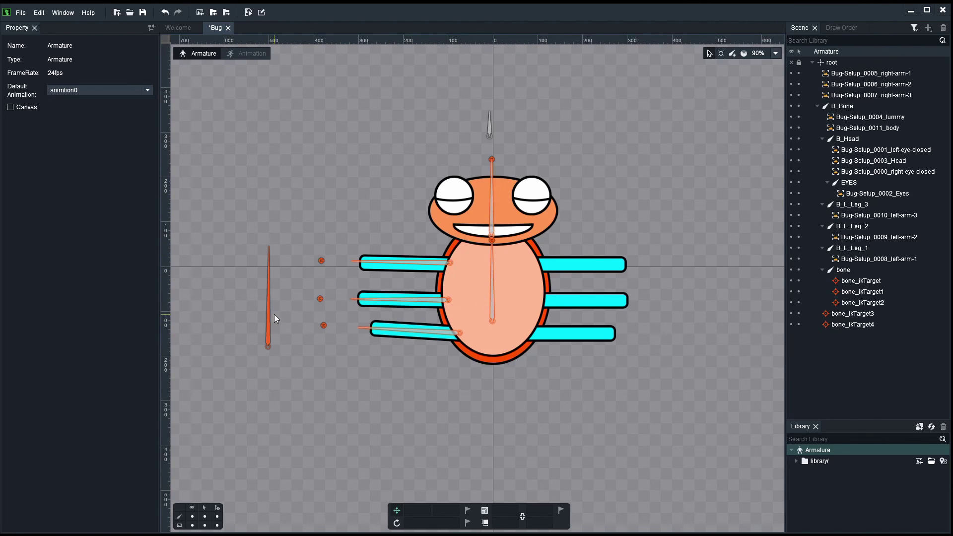
left_click_drag(268, 318, 255, 318)
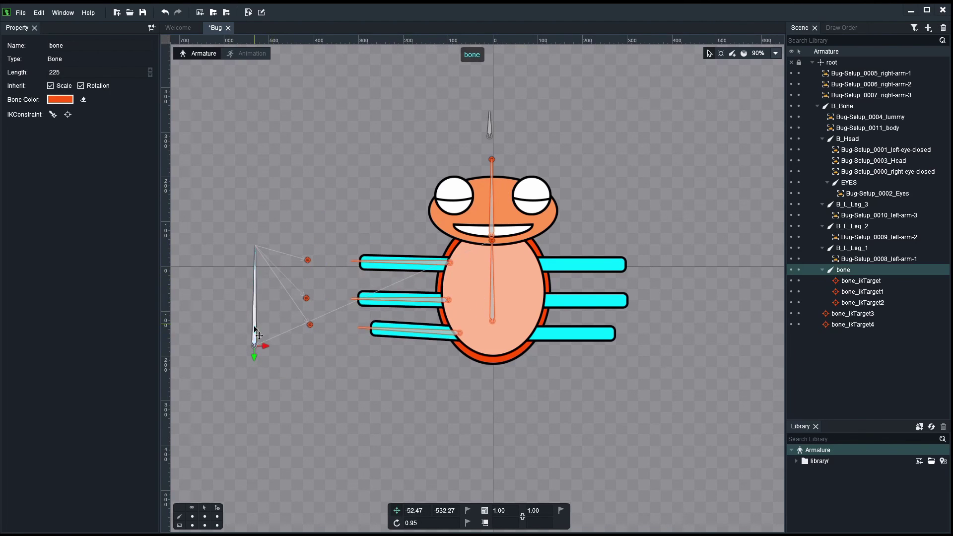